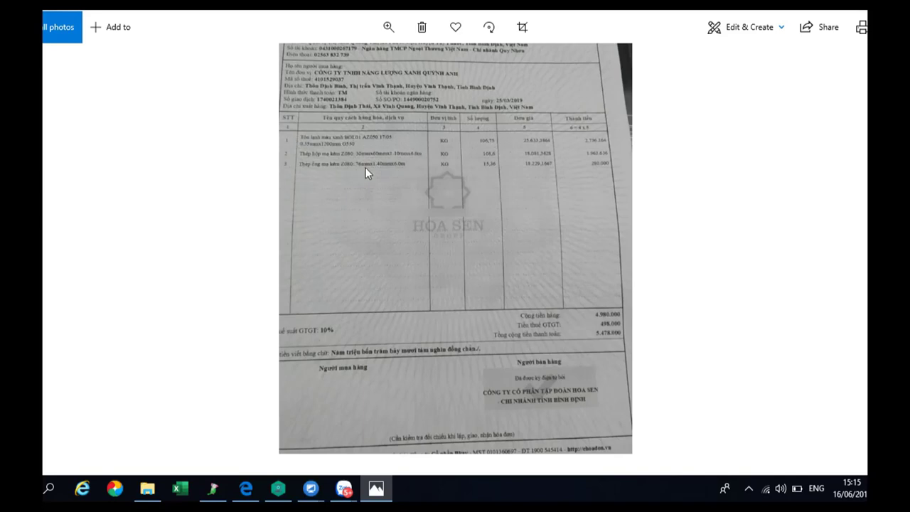
Bring up the Zalo call, and switch to the remote desktop session showing the blank Excel workbook
{"action": "mouse_move", "coordinate": [344, 488]}
{"action": "left_click", "coordinate": [347, 428]}
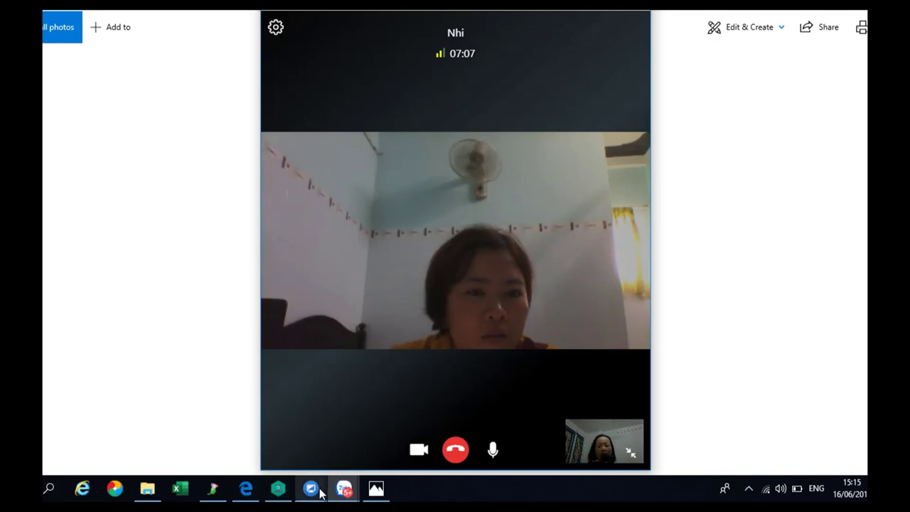
{"action": "mouse_move", "coordinate": [310, 489]}
{"action": "left_click", "coordinate": [339, 449]}
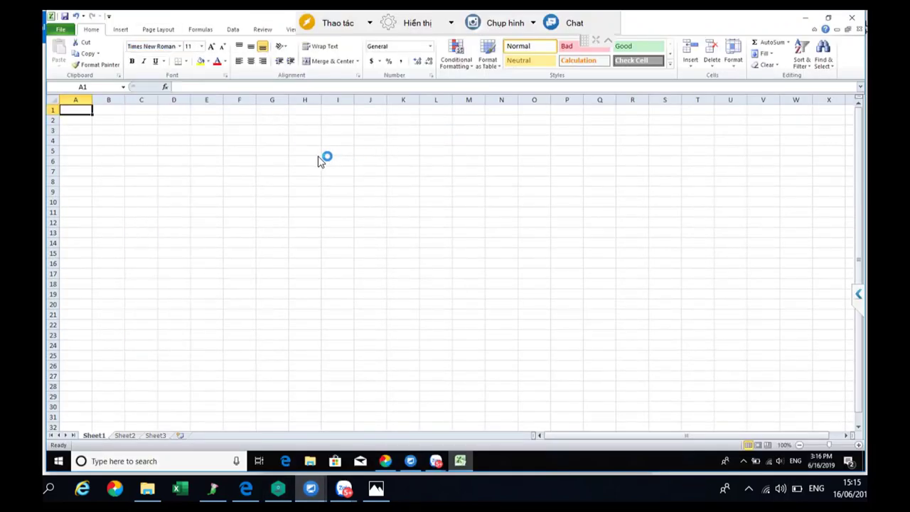
Apply the Comma style to all cells of Sheet1 and set their number format to Number
{"action": "key", "text": "ctrl+a"}
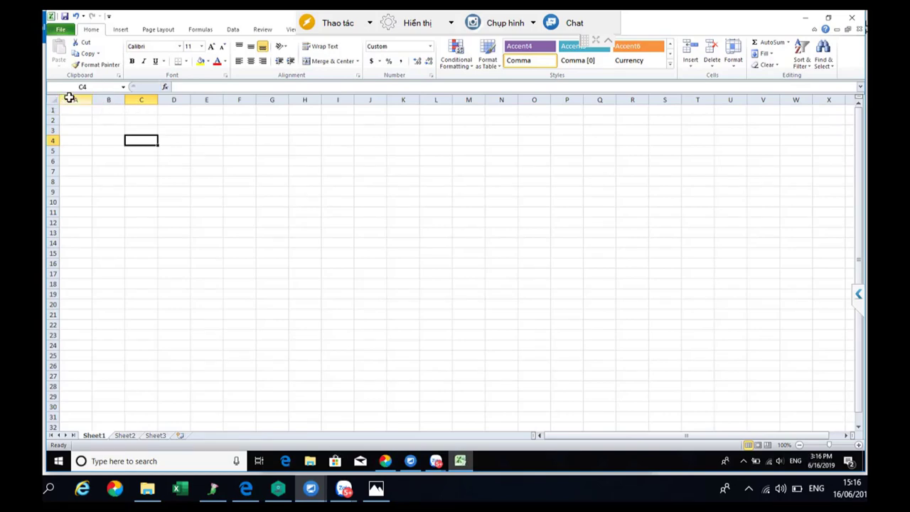
{"action": "left_click", "coordinate": [49, 99]}
{"action": "right_click", "coordinate": [299, 152]}
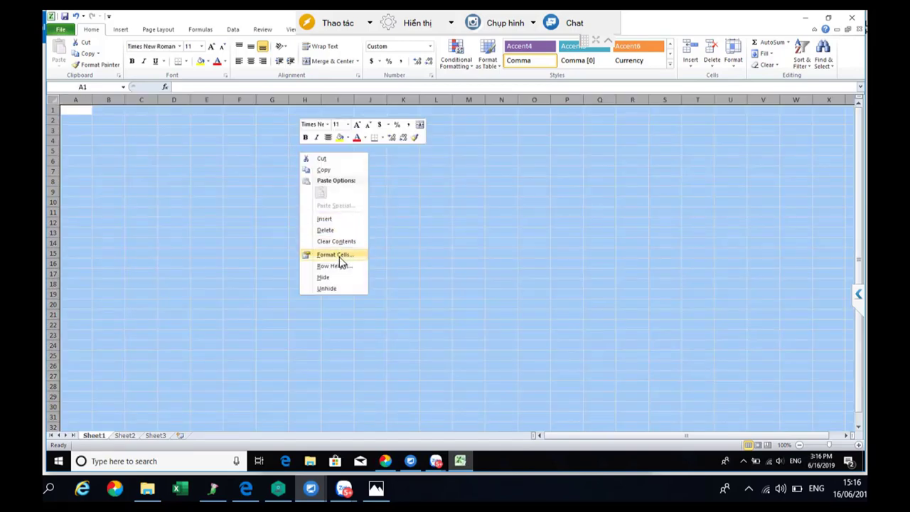
Enter the journal entry lines "No 242", "No 133" and "Có tk 331, 111" in cells D9 to D11
{"action": "left_click", "coordinate": [180, 189]}
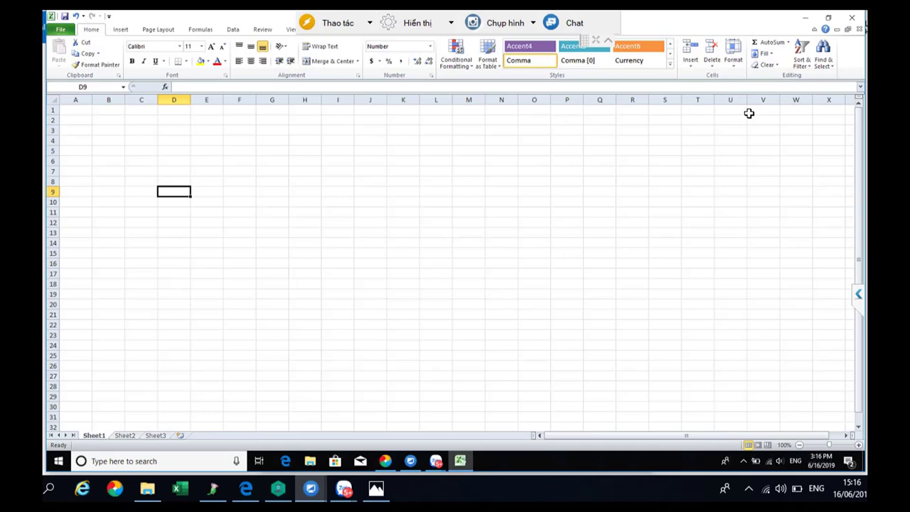
{"action": "type", "text": "N"}
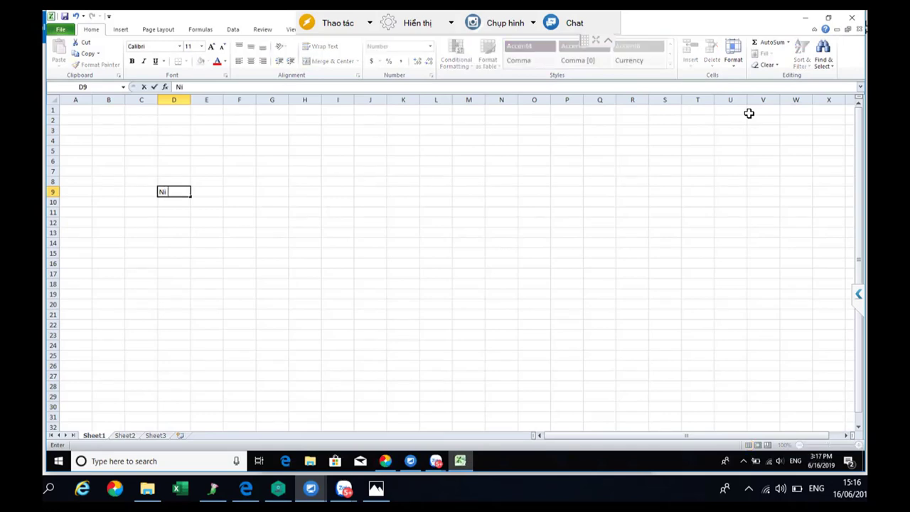
{"action": "type", "text": "o 242"}
{"action": "key", "text": "Return"}
{"action": "type", "text": "No 133"}
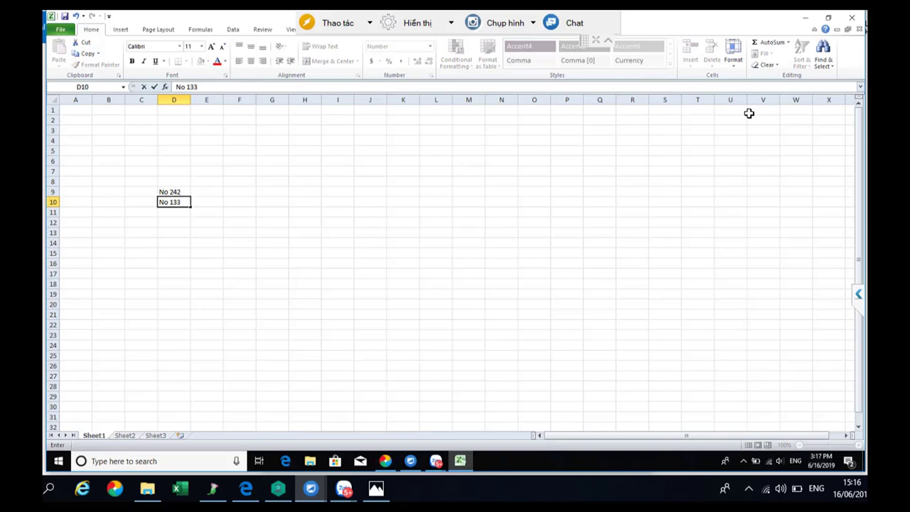
{"action": "key", "text": "Return"}
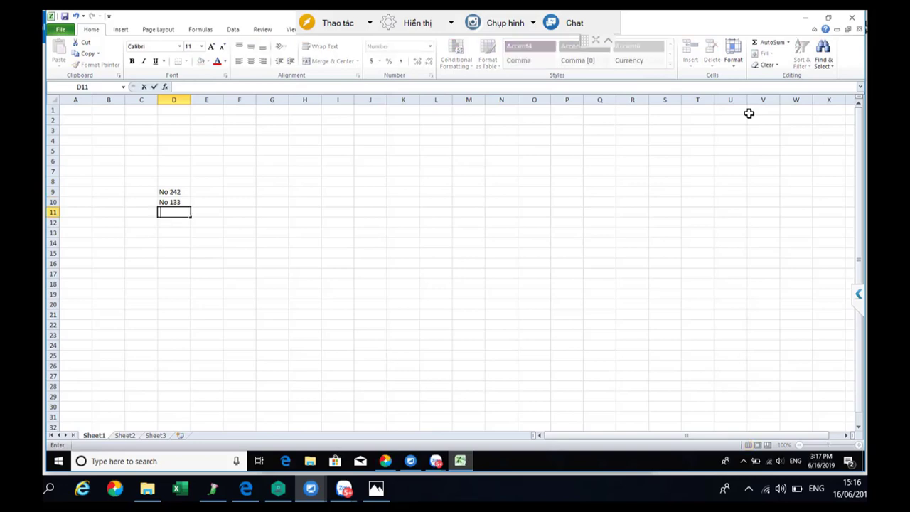
{"action": "type", "text": "Có tk 331, 111"}
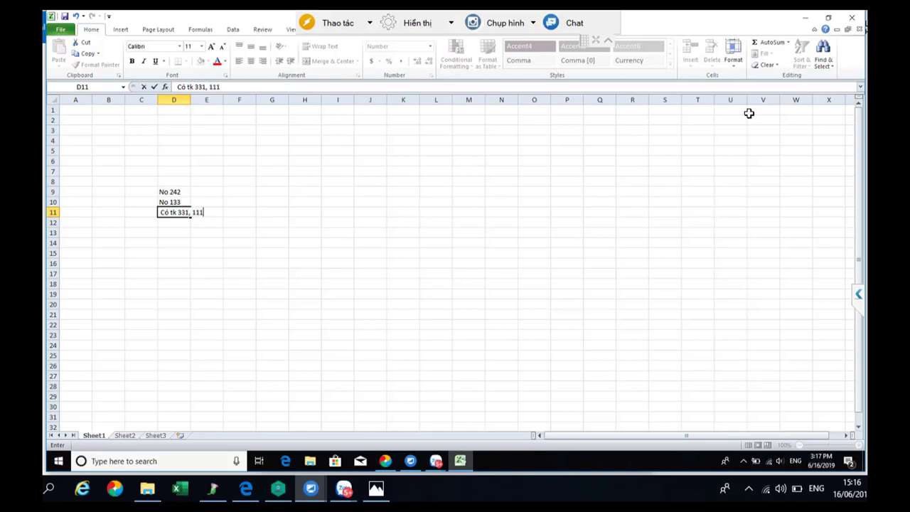
{"action": "key", "text": "Return"}
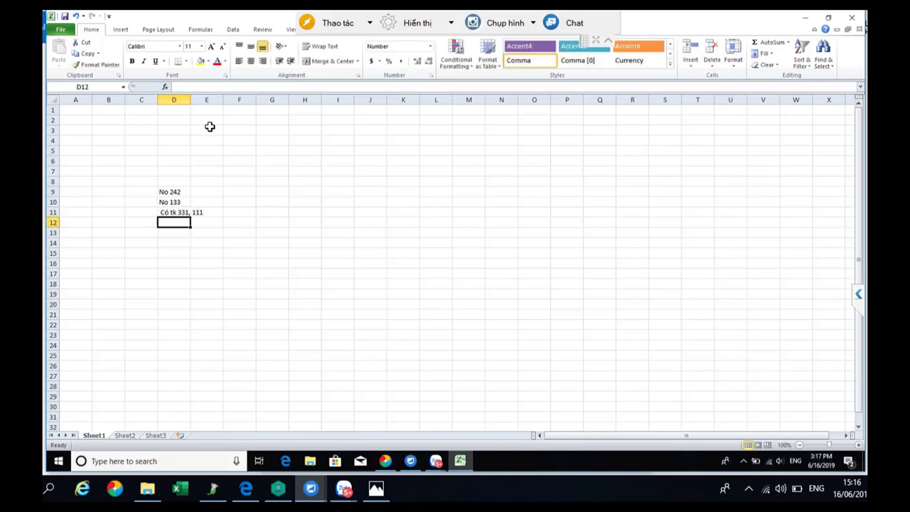
Widen column D to about three times its width so the account entries fit inside it
{"action": "left_click_drag", "start_coordinate": [206, 99], "coordinate": [252, 170]}
{"action": "left_click", "coordinate": [200, 191]}
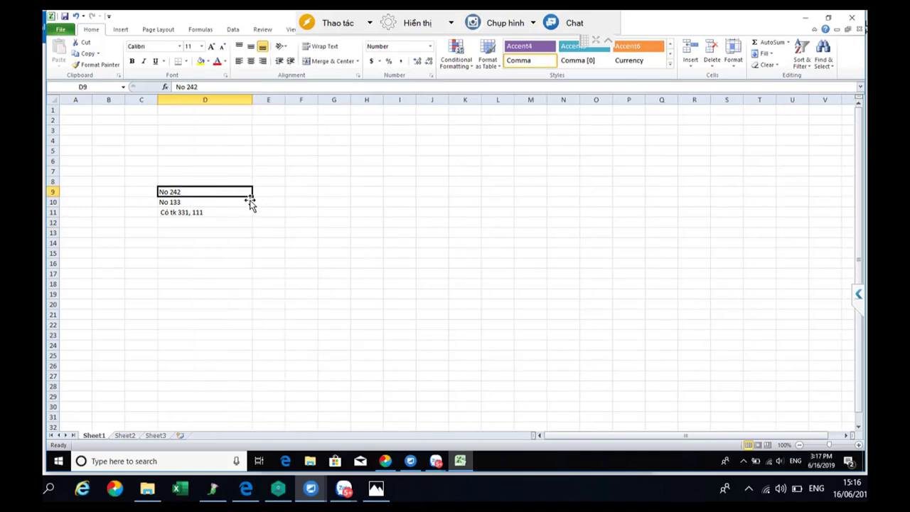
{"action": "left_click", "coordinate": [187, 203]}
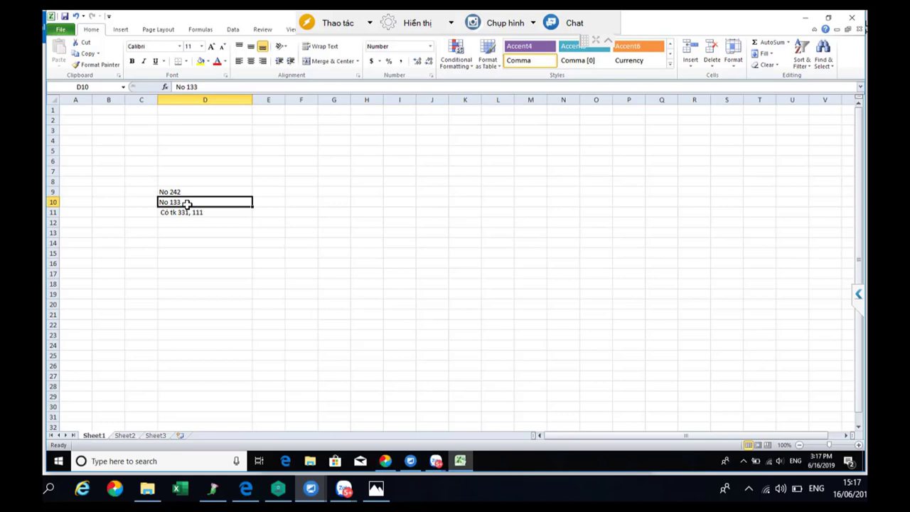
Enter "No 2412" in cell G9 as the first line of a second journal entry
{"action": "left_click", "coordinate": [317, 194]}
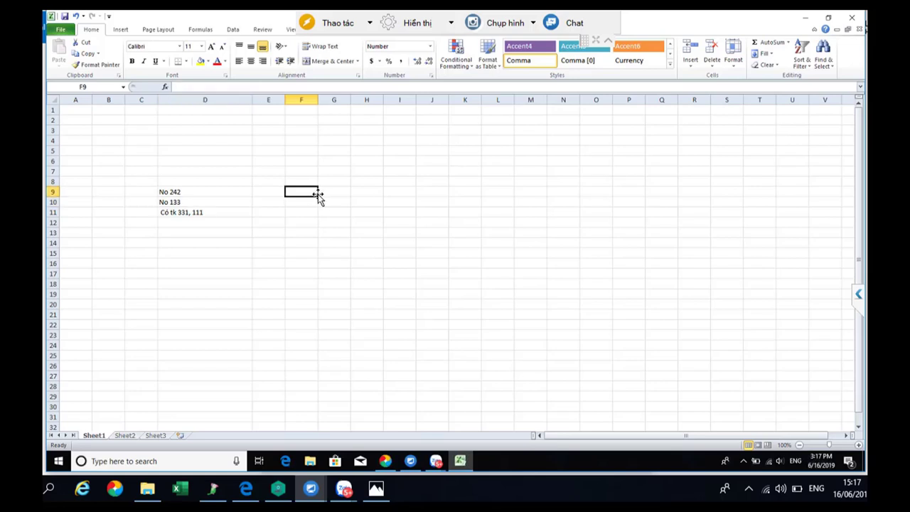
{"action": "left_click", "coordinate": [329, 192]}
{"action": "type", "text": "N"}
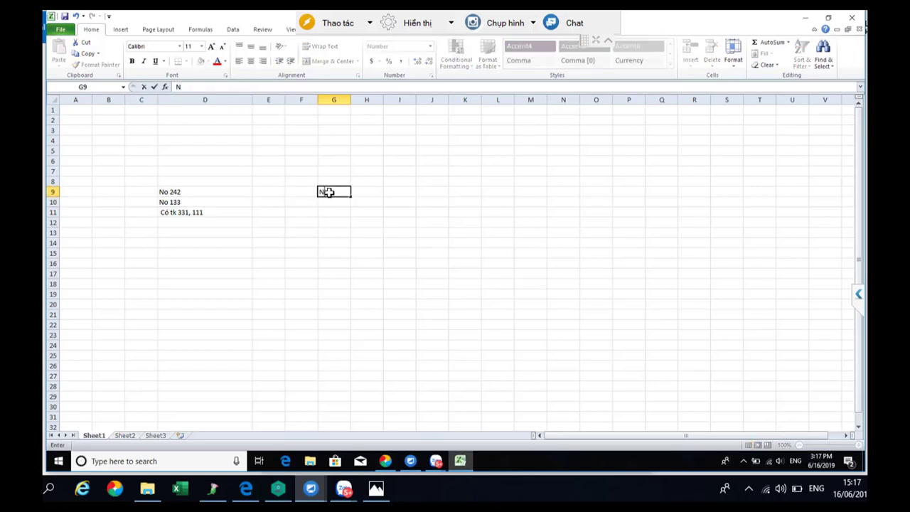
{"action": "type", "text": "o 2412"}
{"action": "key", "text": "Return"}
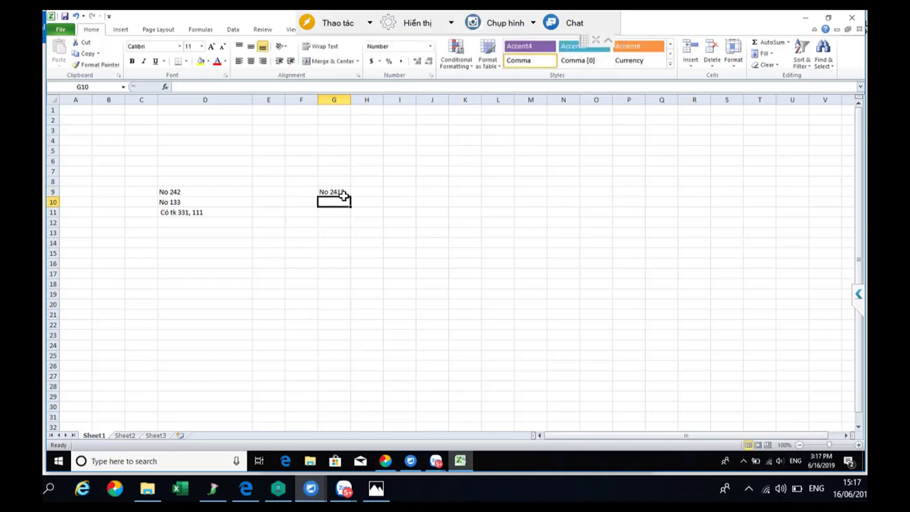
Widen columns G and F to about twice their width to space out the second journal entry
{"action": "left_click", "coordinate": [349, 192]}
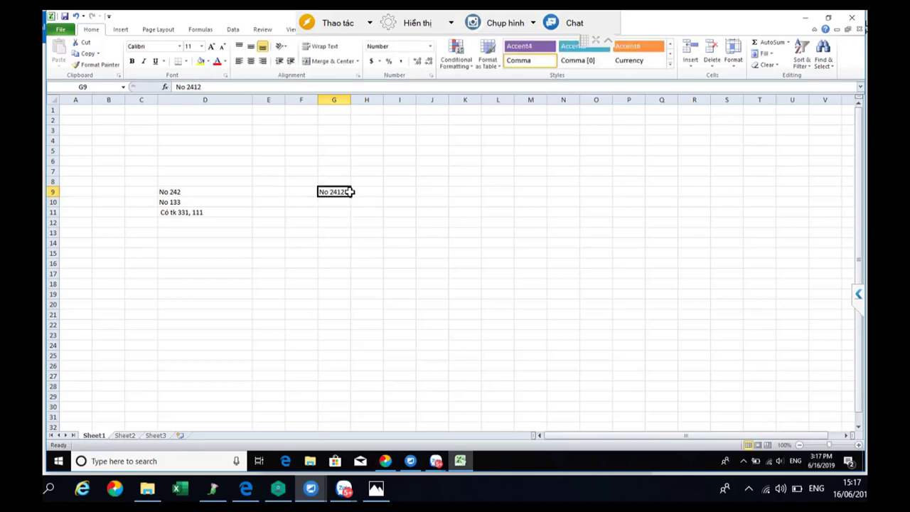
{"action": "left_click_drag", "start_coordinate": [350, 100], "coordinate": [378, 99]}
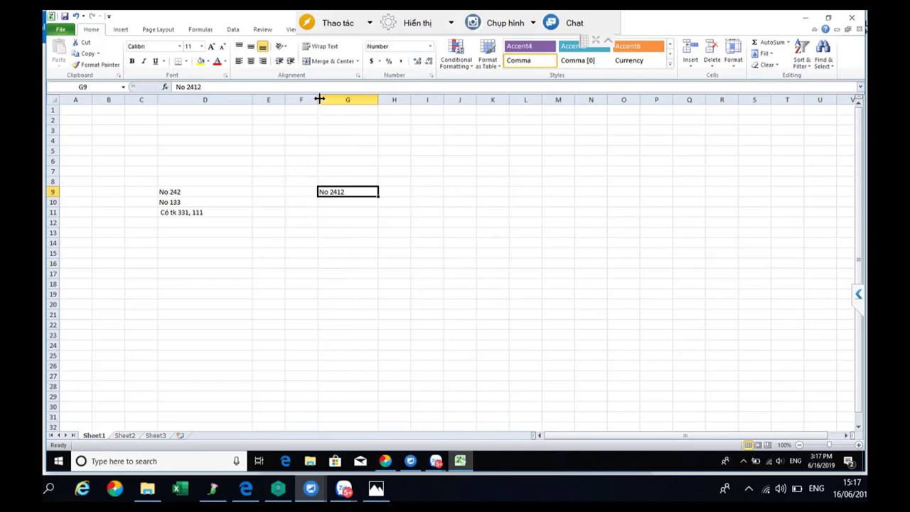
{"action": "left_click_drag", "start_coordinate": [319, 100], "coordinate": [353, 99]}
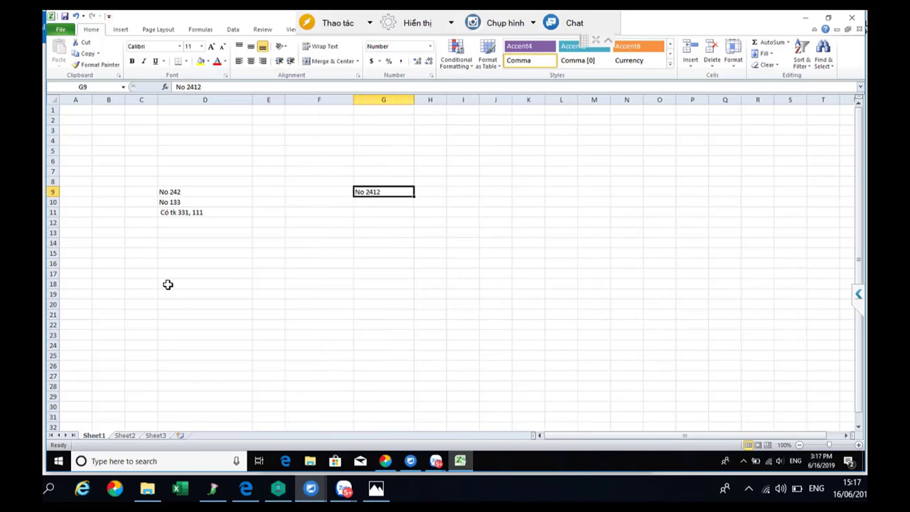
{"action": "left_click", "coordinate": [194, 194]}
{"action": "left_click", "coordinate": [262, 192]}
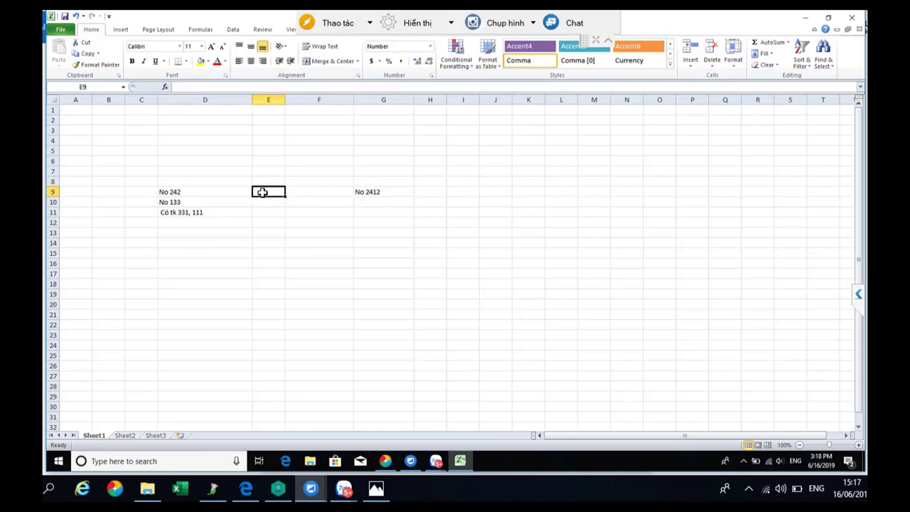
{"action": "left_click", "coordinate": [202, 196]}
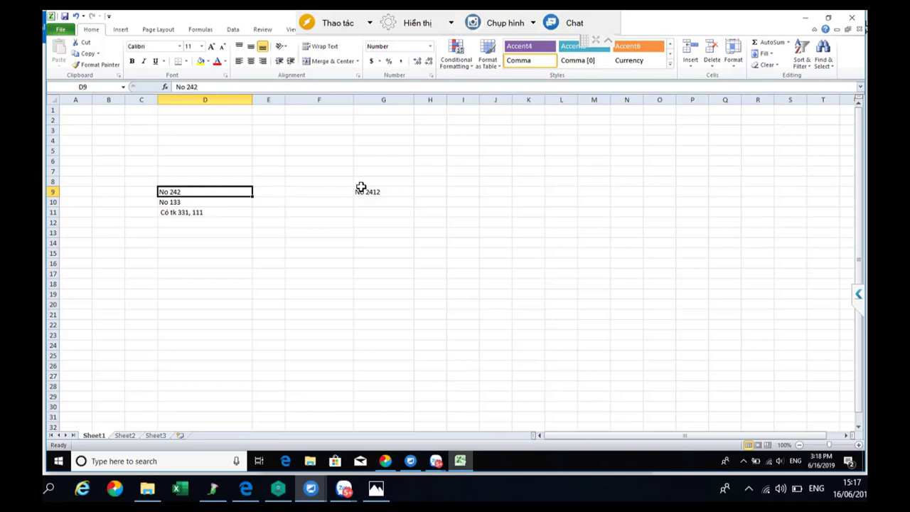
{"action": "left_click", "coordinate": [401, 193]}
{"action": "left_click", "coordinate": [429, 191]}
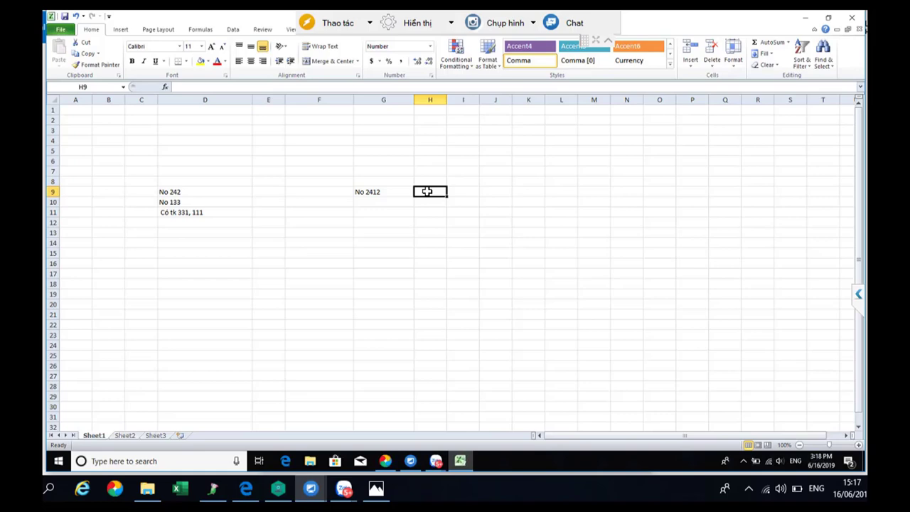
Switch to MISA SME.NET and examine accounts 2411 and 2412 in the chart of accounts filtered by 241
{"action": "key", "text": "alt+Tab"}
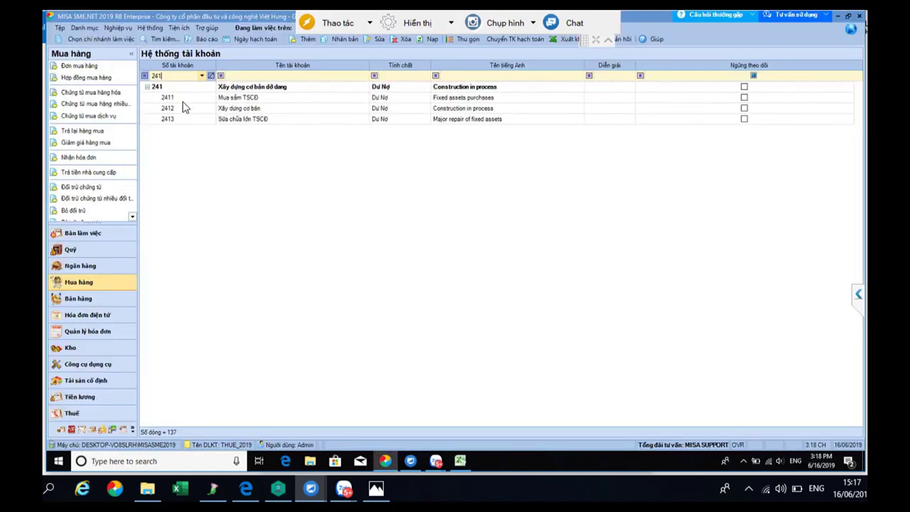
{"action": "left_click", "coordinate": [251, 108]}
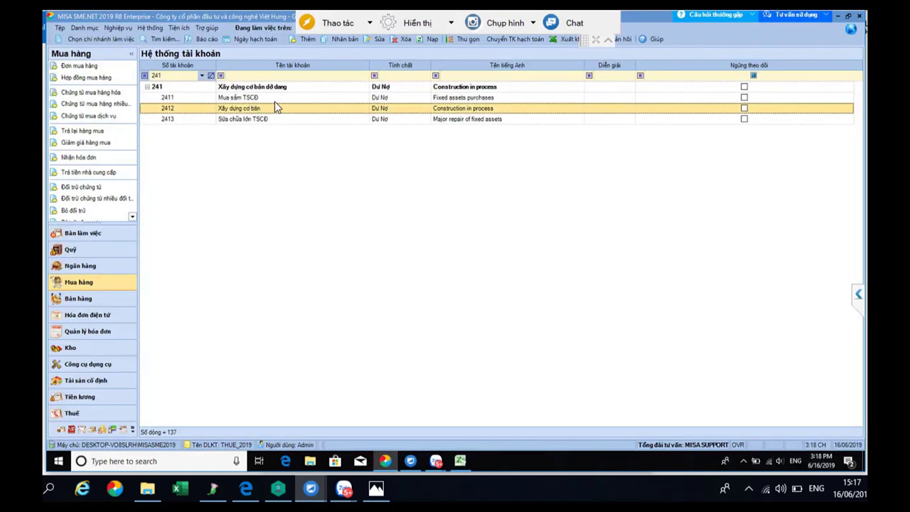
{"action": "left_click", "coordinate": [260, 101]}
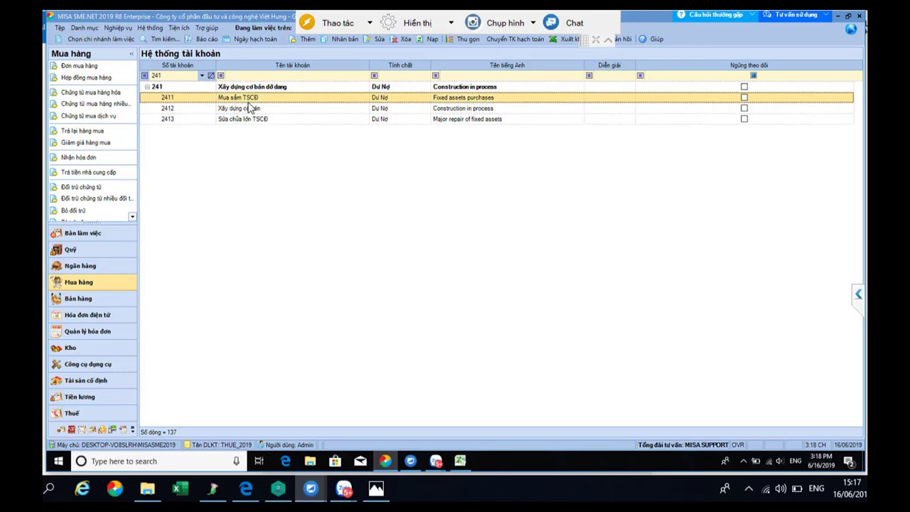
{"action": "left_click", "coordinate": [258, 109]}
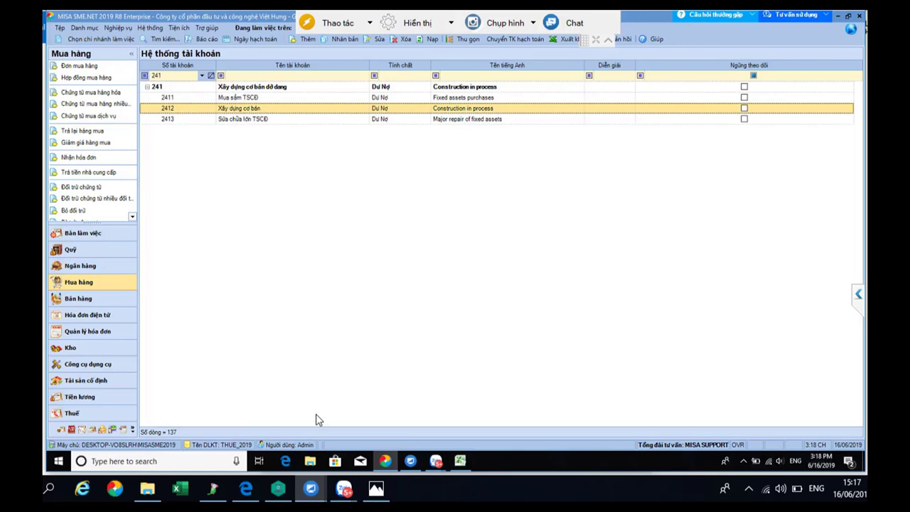
Return to the Excel workbook and complete the second journal entry with "No 133" in G10 and "Co 331,111" in G11
{"action": "left_click", "coordinate": [458, 462]}
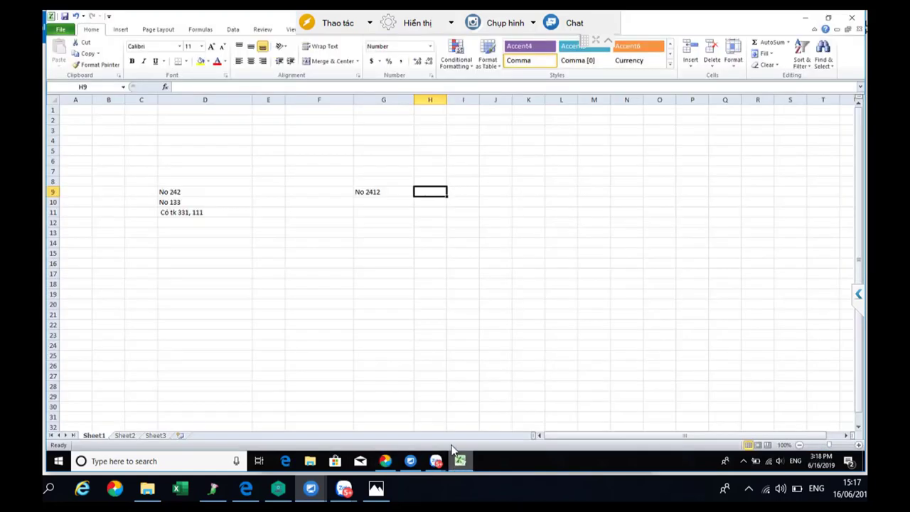
{"action": "left_click", "coordinate": [363, 204]}
{"action": "type", "text": "No "}
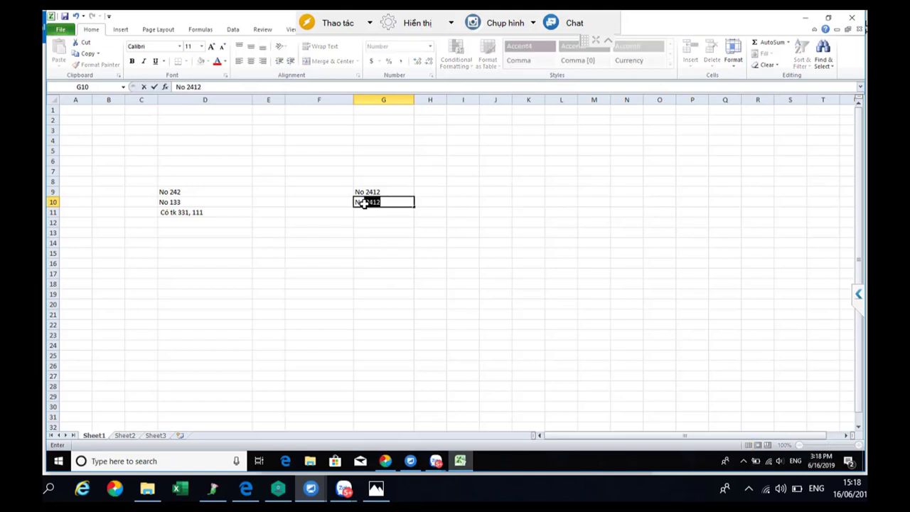
{"action": "type", "text": "133"}
{"action": "key", "text": "Return"}
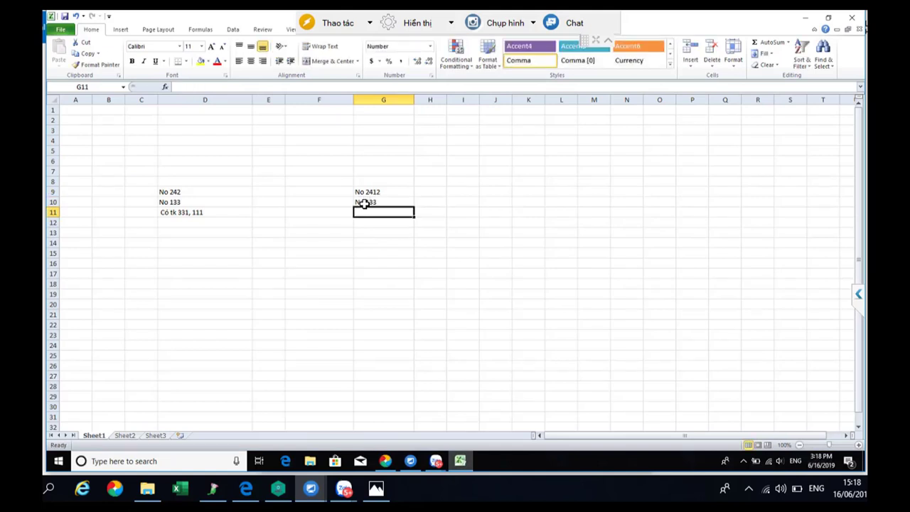
{"action": "type", "text": "Co 331"}
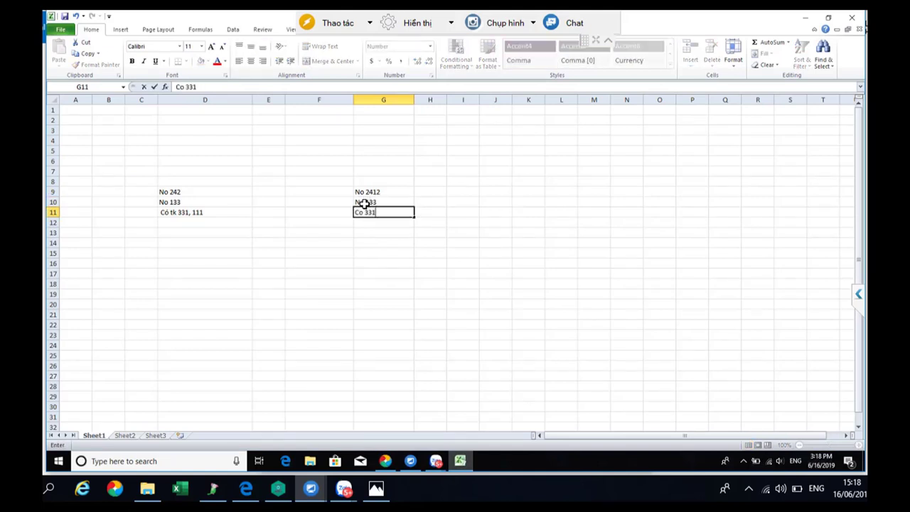
{"action": "key", "text": "Return"}
{"action": "double_click", "coordinate": [384, 214]}
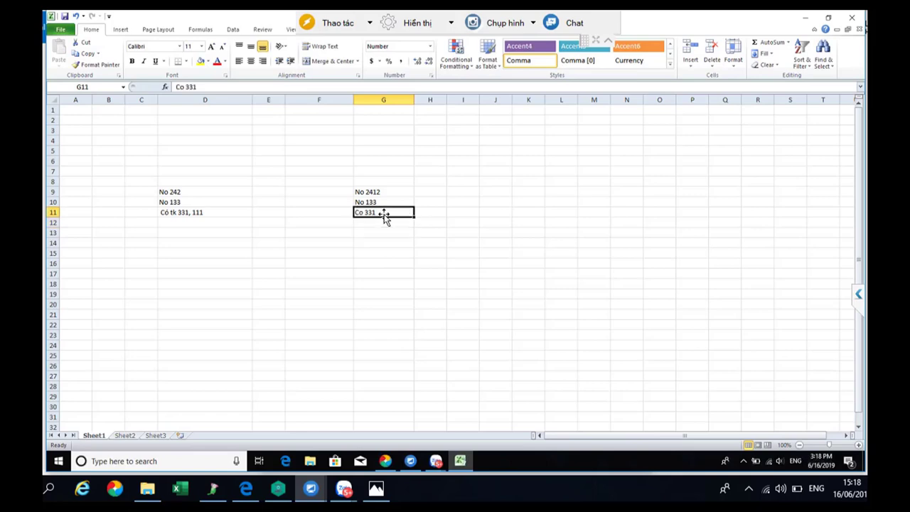
{"action": "type", "text": ",111"}
{"action": "key", "text": "Return"}
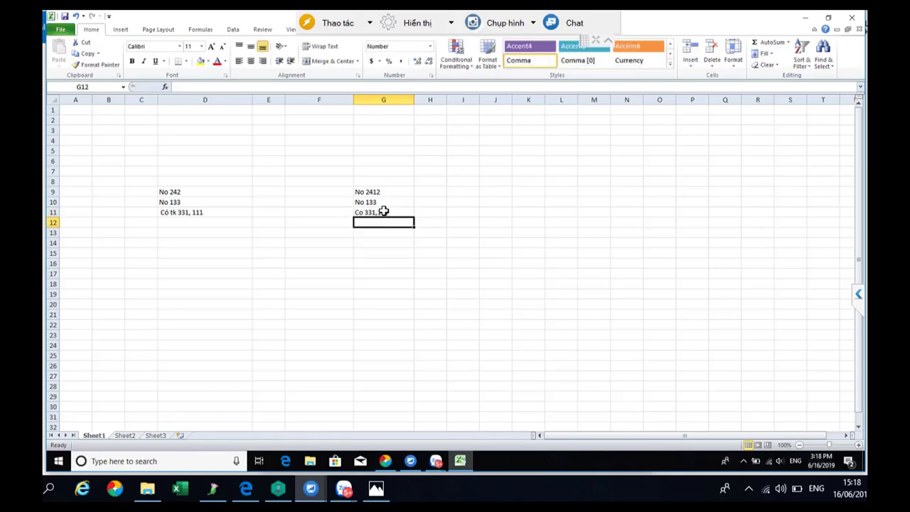
{"action": "left_click", "coordinate": [245, 190]}
{"action": "left_click", "coordinate": [269, 191]}
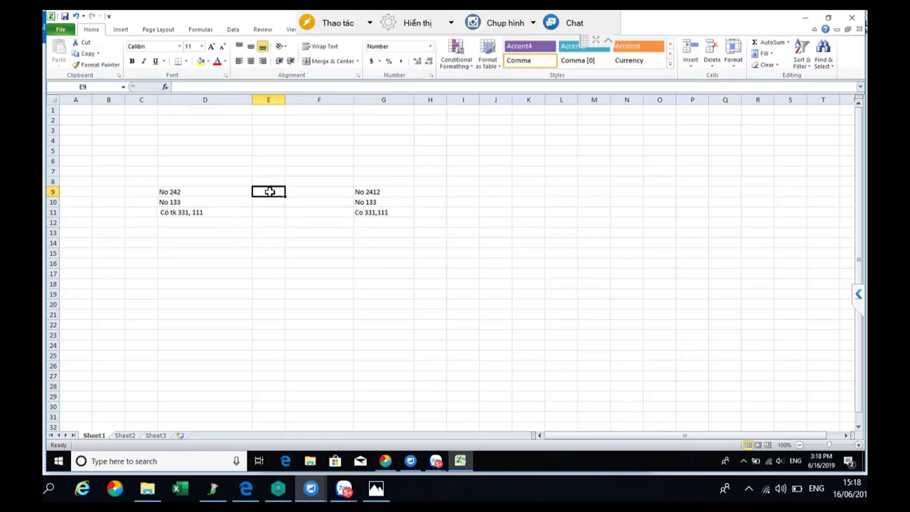
{"action": "left_click", "coordinate": [192, 192]}
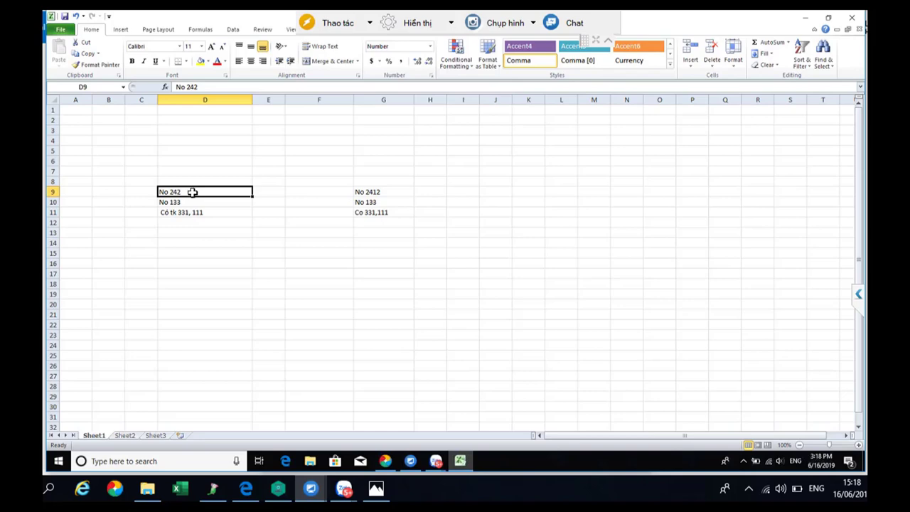
{"action": "left_click", "coordinate": [367, 192]}
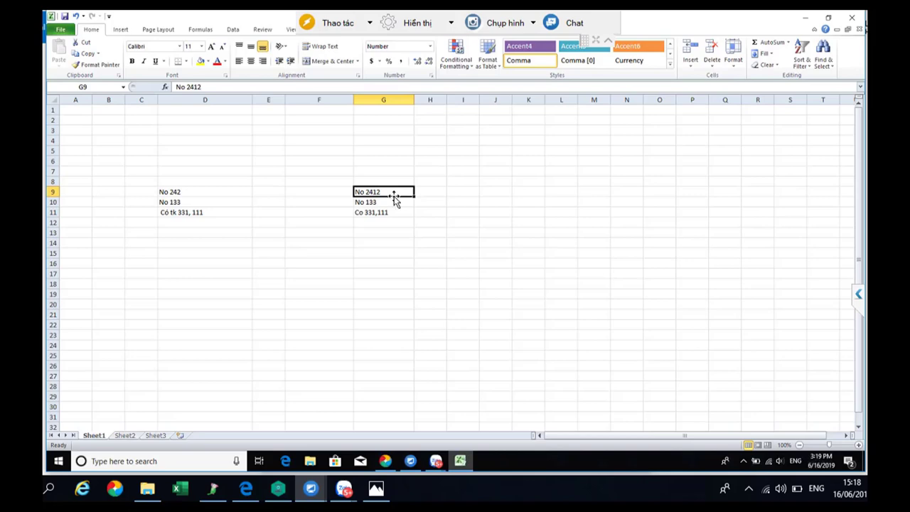
Check the Zalo Call window and return to the Excel workbook
{"action": "mouse_move", "coordinate": [347, 493]}
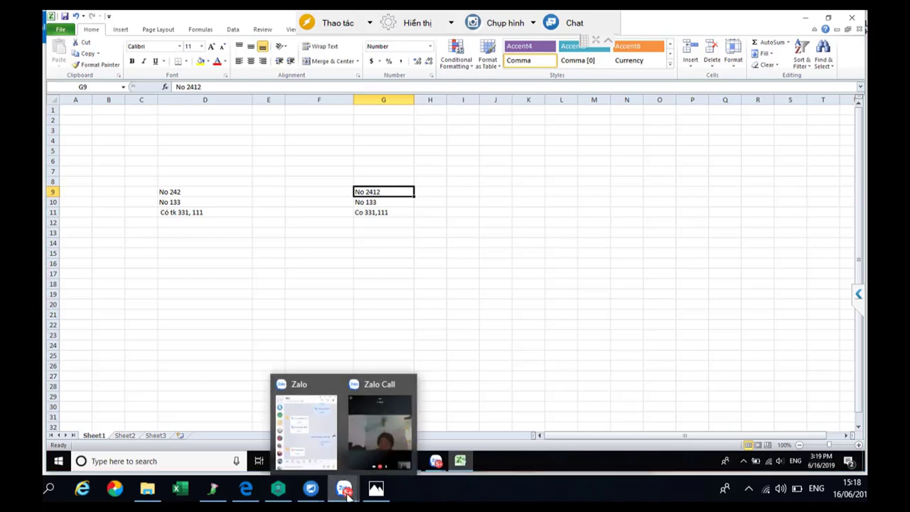
{"action": "left_click", "coordinate": [363, 430]}
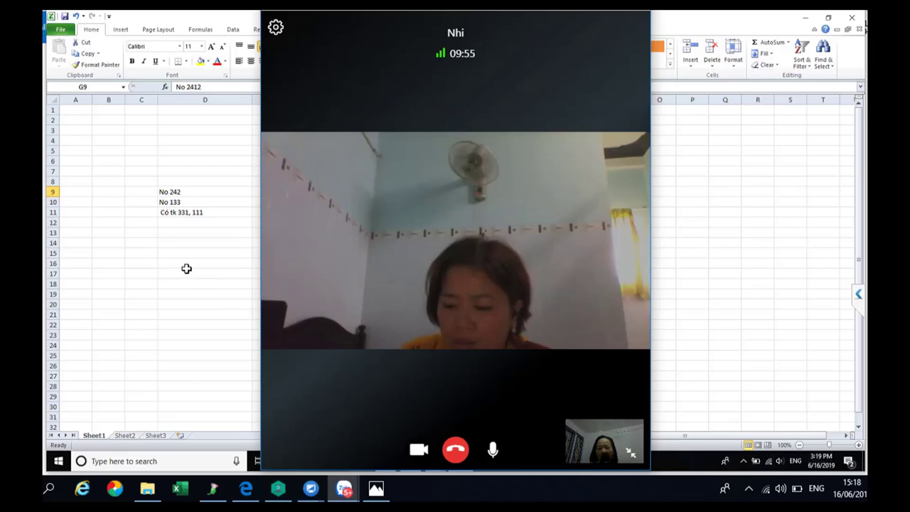
{"action": "left_click", "coordinate": [569, 11]}
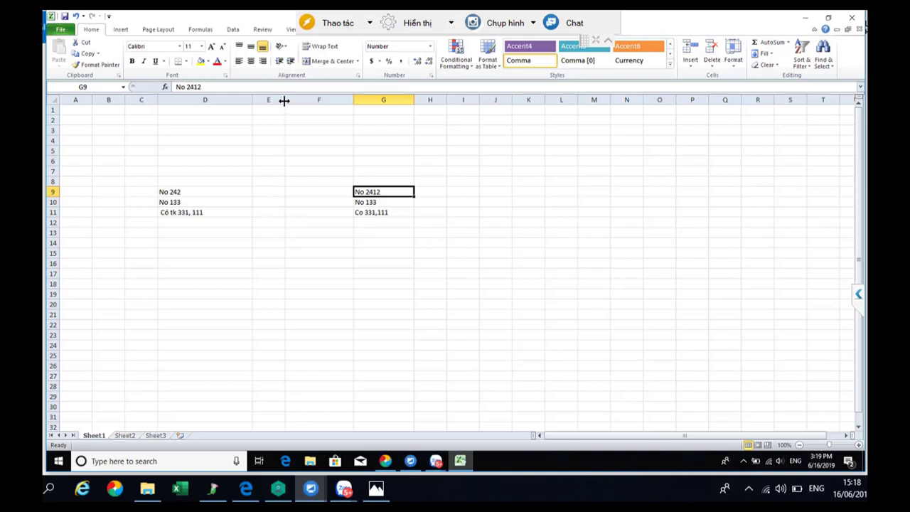
Widen column E to about twice its width and enter 4980000, the goods total on the invoice photo, in E9
{"action": "left_click_drag", "start_coordinate": [284, 101], "coordinate": [326, 142]}
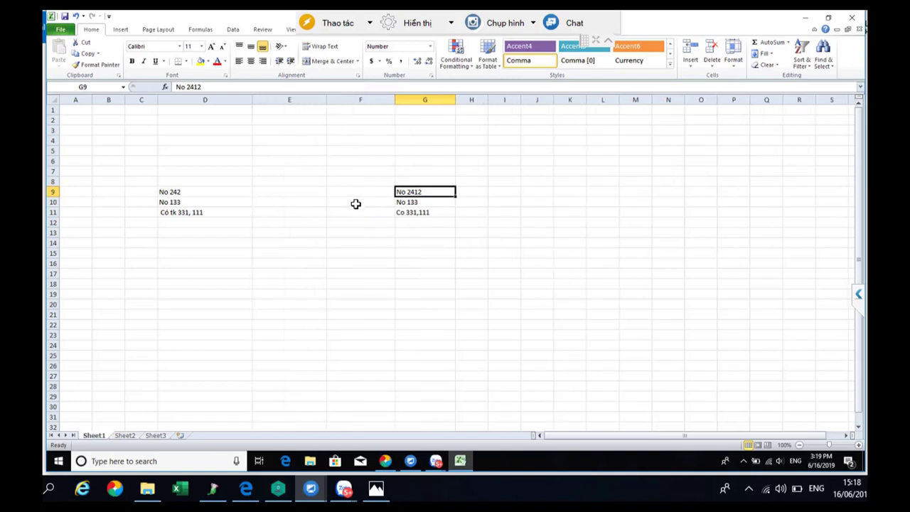
{"action": "left_click", "coordinate": [277, 191]}
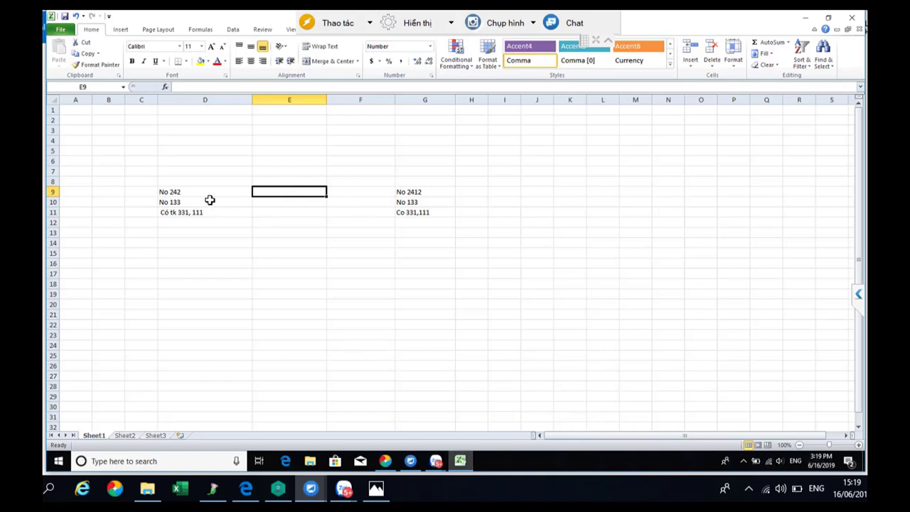
{"action": "left_click", "coordinate": [234, 193]}
{"action": "mouse_move", "coordinate": [376, 489]}
{"action": "left_click", "coordinate": [396, 461]}
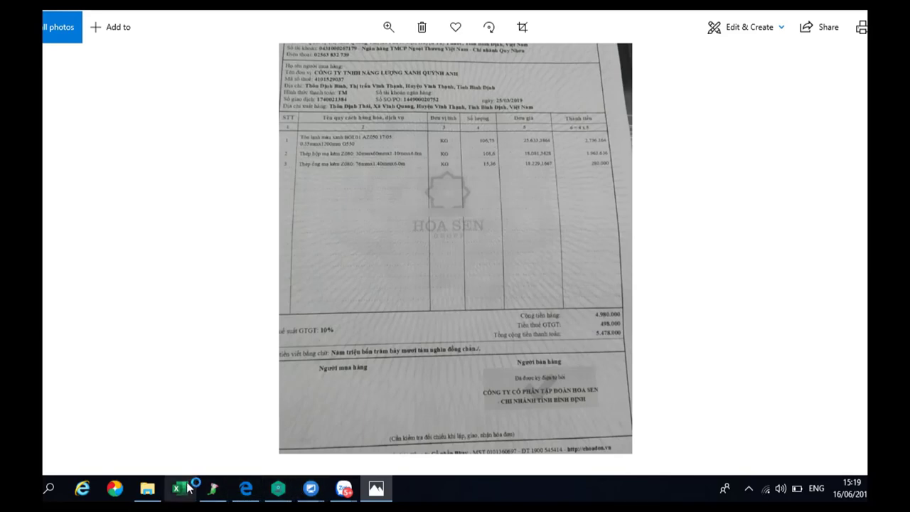
{"action": "left_click", "coordinate": [310, 488]}
{"action": "type", "text": "0000"}
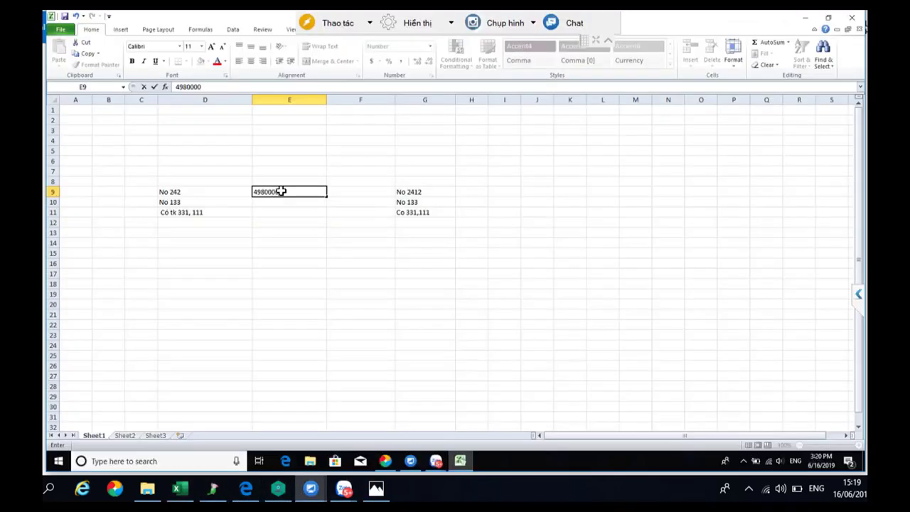
Enter 498,000 in E10 and add the two amounts in E11 with =E9+E10, formatted in bold
{"action": "left_click", "coordinate": [283, 201]}
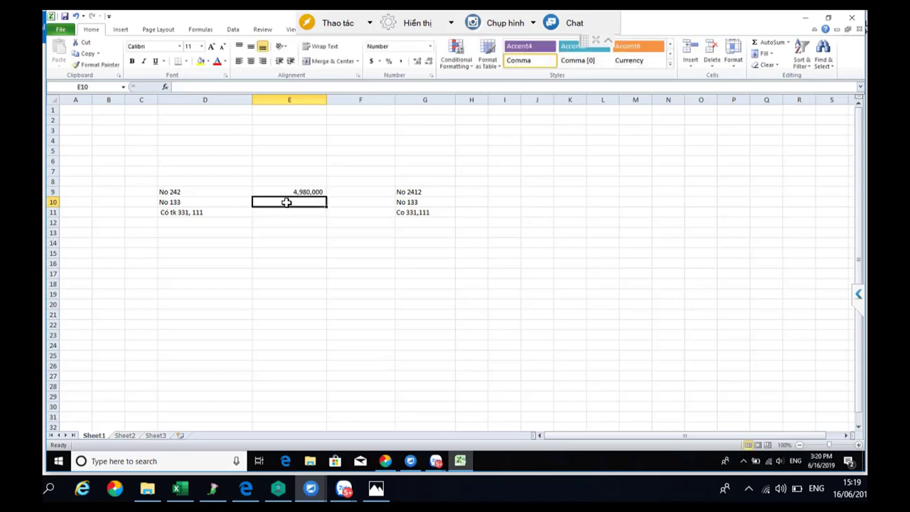
{"action": "type", "text": "4,980,"}
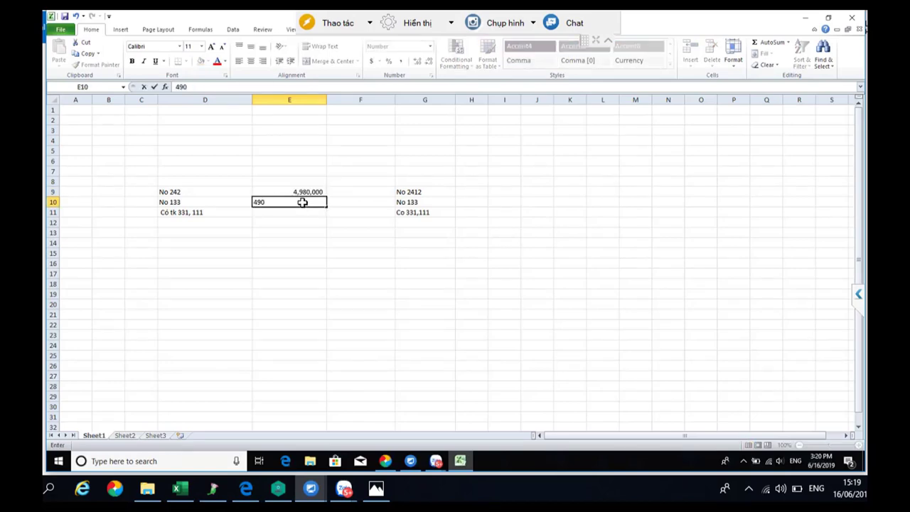
{"action": "type", "text": "000"}
{"action": "key", "text": "Return"}
{"action": "type", "text": "=E9+E10"}
{"action": "key", "text": "Return"}
{"action": "left_click", "coordinate": [300, 211]}
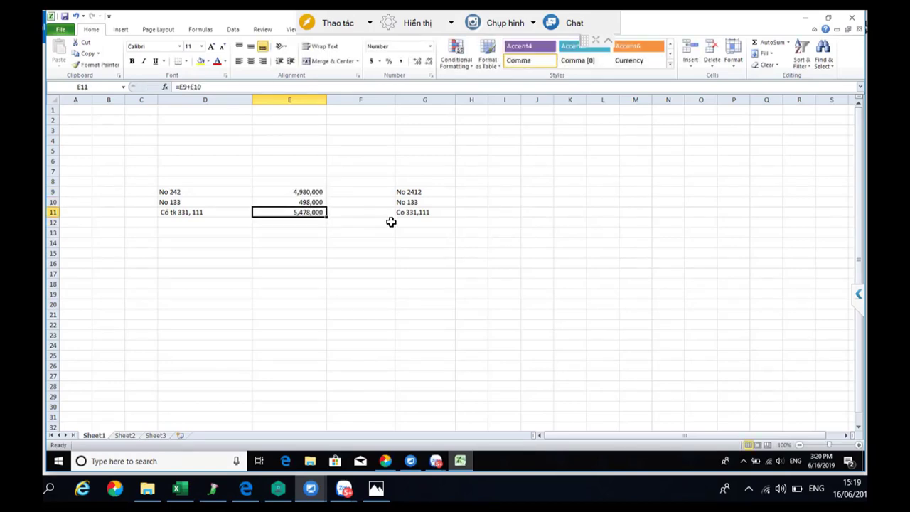
Compare the amounts entered for the account 242 journal entry with the totals on the invoice photo
{"action": "left_click", "coordinate": [379, 487]}
{"action": "left_click", "coordinate": [310, 488]}
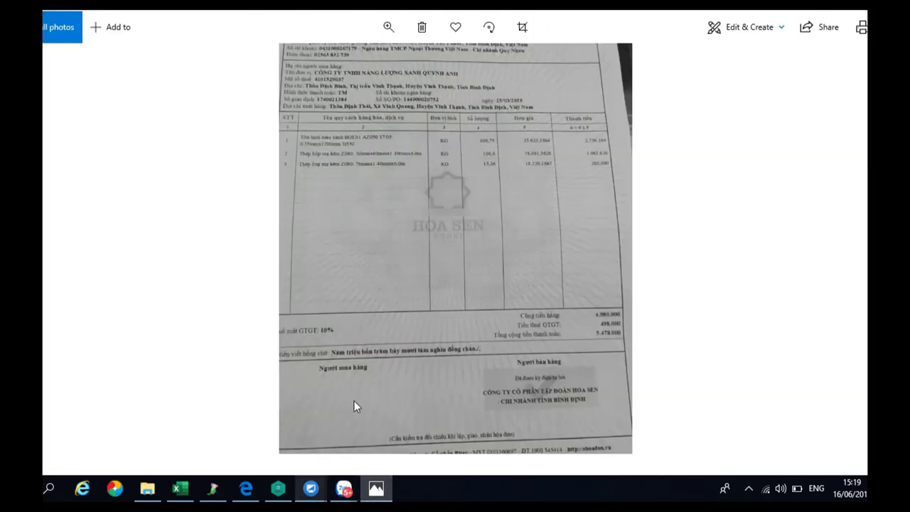
{"action": "left_click", "coordinate": [202, 192]}
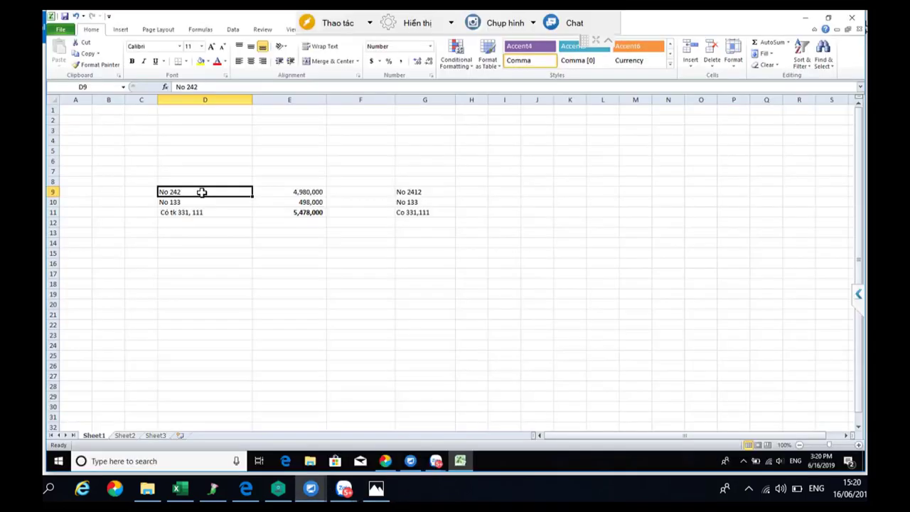
{"action": "left_click", "coordinate": [303, 202]}
{"action": "left_click", "coordinate": [180, 190]}
{"action": "left_click", "coordinate": [183, 276]}
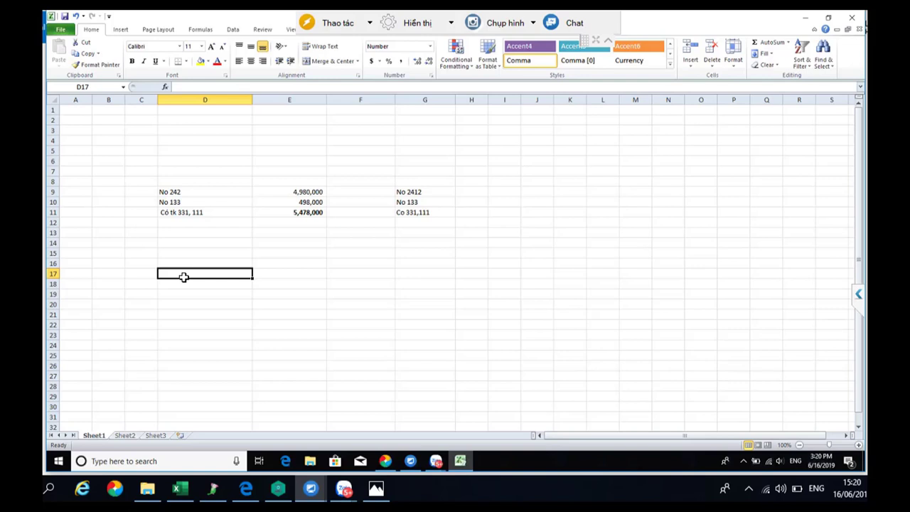
Insert four new columns before column F to move the account 2412 journal entry further away
{"action": "left_click", "coordinate": [346, 192]}
{"action": "left_click", "coordinate": [379, 96]}
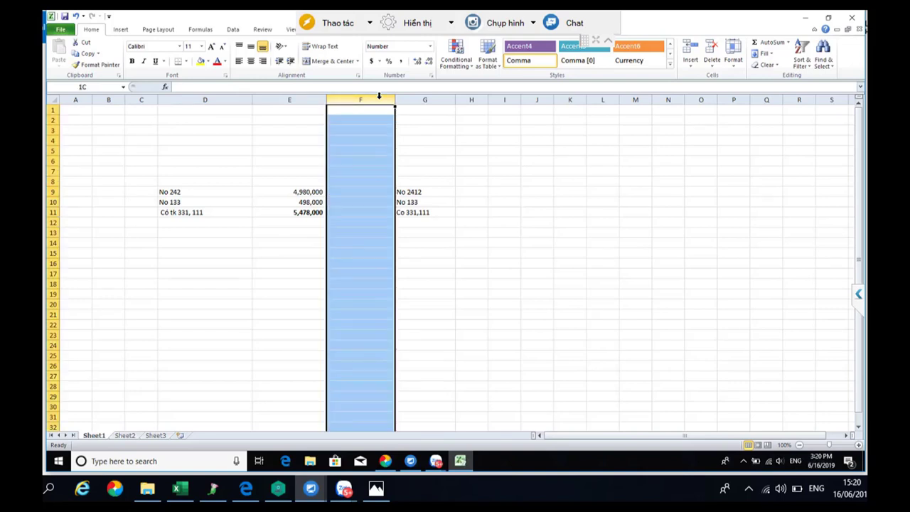
{"action": "left_click_drag", "start_coordinate": [379, 96], "coordinate": [507, 96]}
{"action": "right_click", "coordinate": [508, 99]}
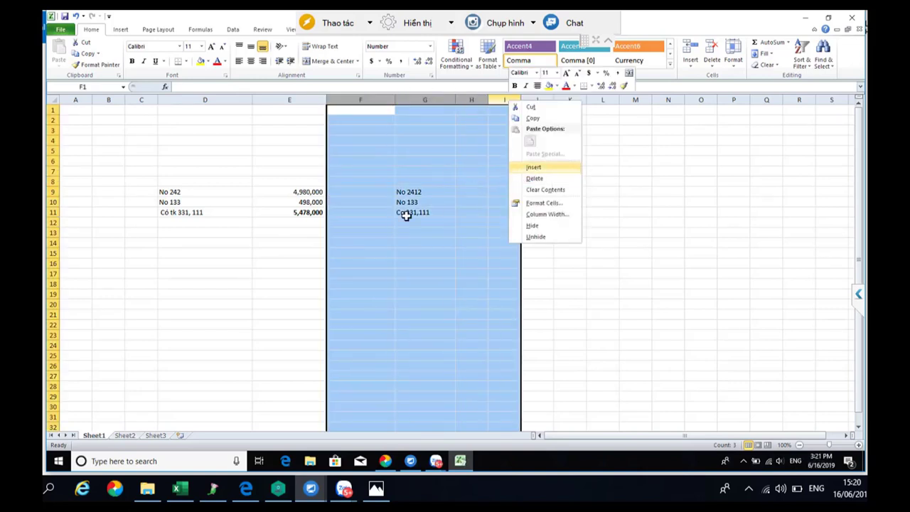
{"action": "key", "text": "Return"}
Enter 6 as the number of allocation months in F9 and calculate the monthly cost in G9 with =E9/F9
{"action": "left_click", "coordinate": [356, 195]}
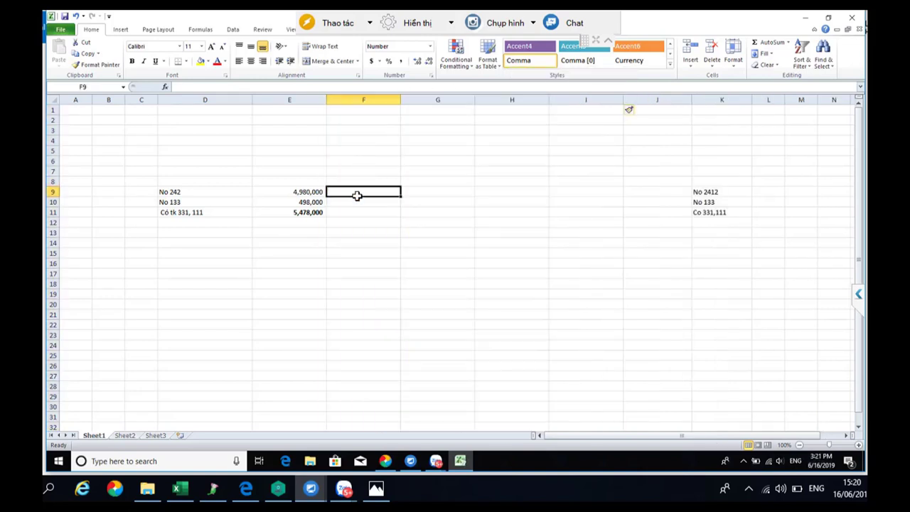
{"action": "type", "text": "6"}
{"action": "left_click", "coordinate": [426, 189]}
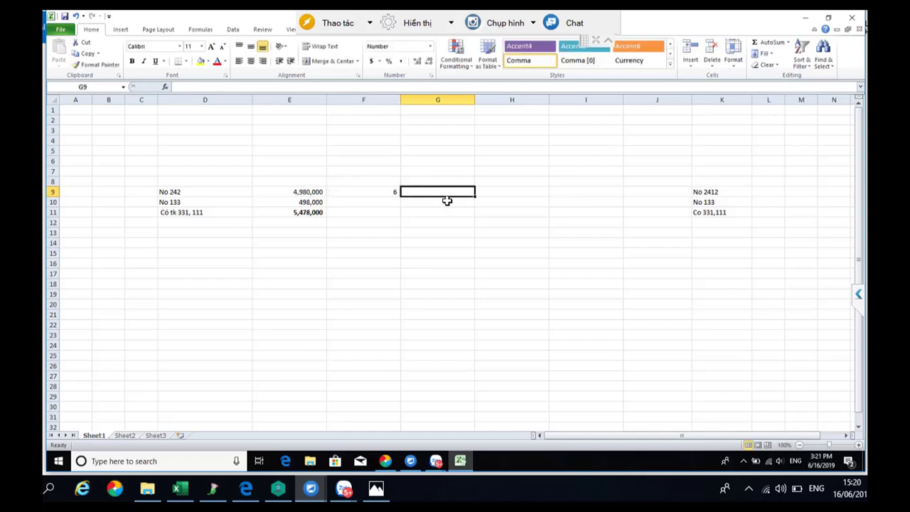
{"action": "type", "text": "=E9/F9"}
{"action": "key", "text": "Return"}
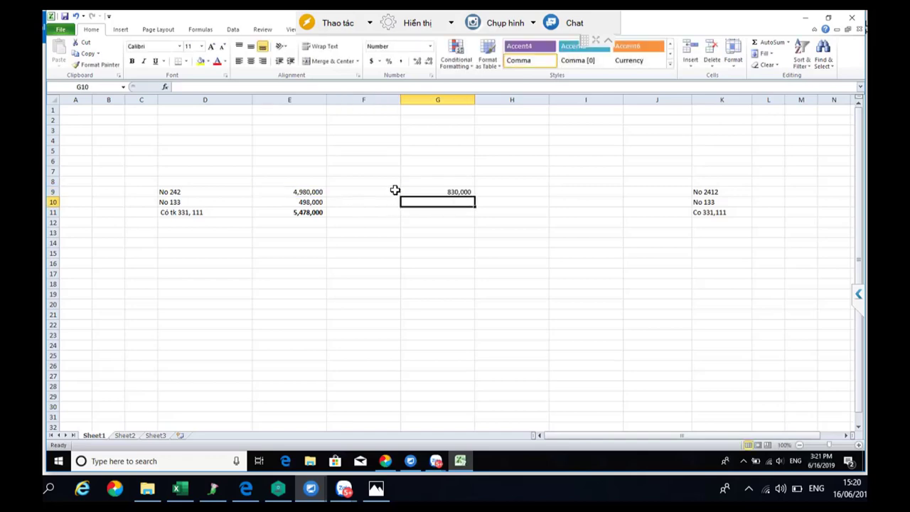
Label the monthly cost by entering "CP 1 tháng" in G8
{"action": "left_click", "coordinate": [459, 192]}
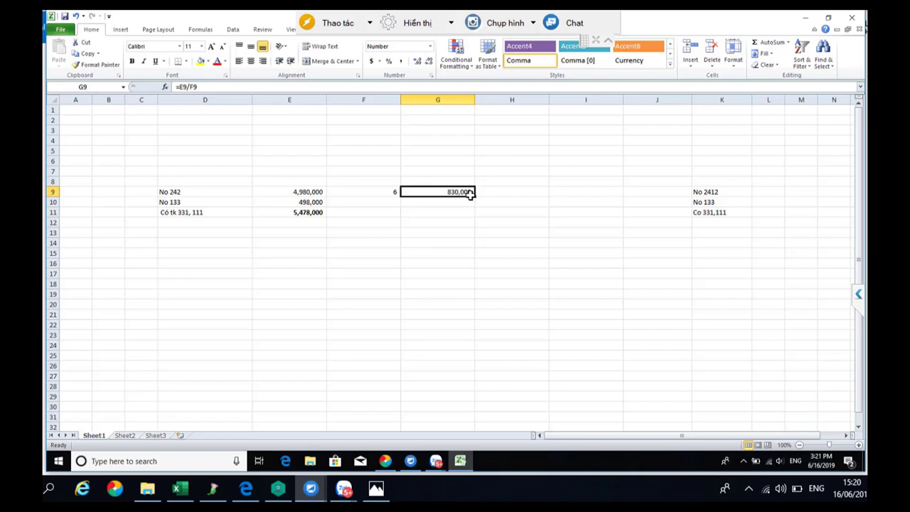
{"action": "left_click", "coordinate": [434, 179]}
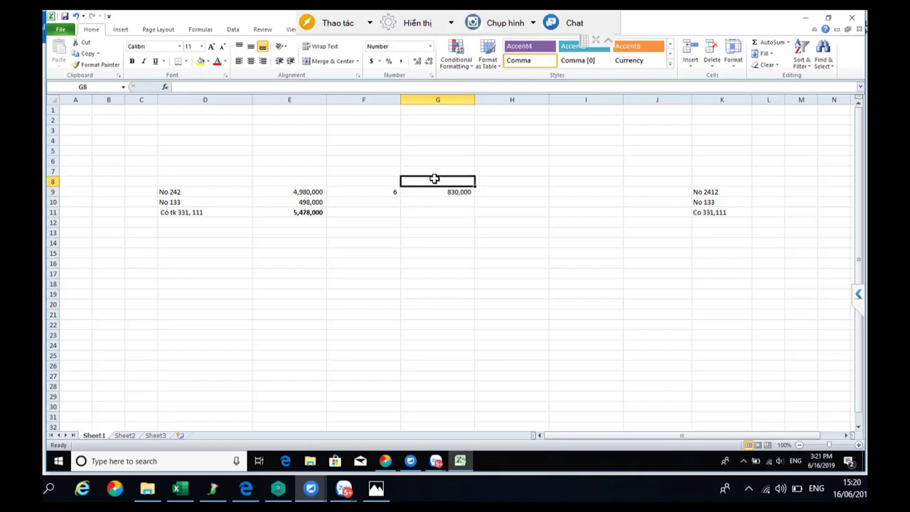
{"action": "type", "text": "CP 1 tháng"}
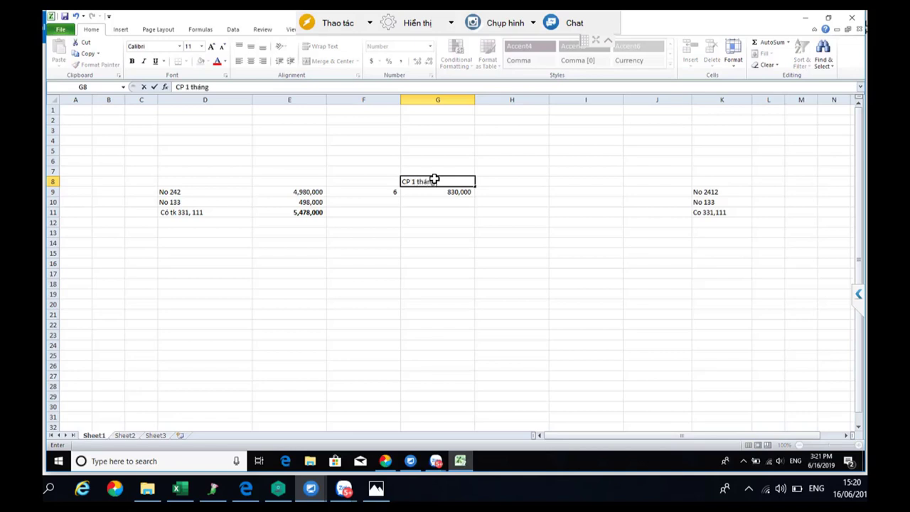
{"action": "key", "text": "Return"}
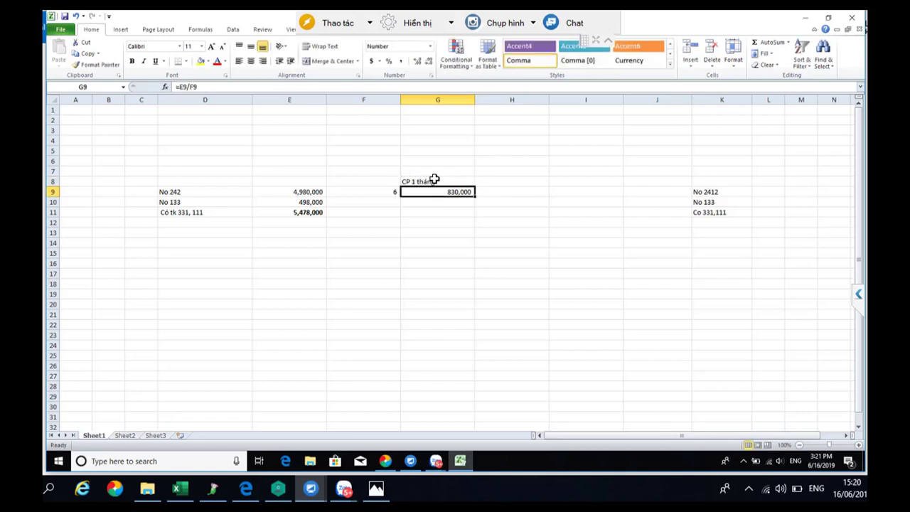
Enter the allocation entry "No 6422/co 242" in D15 and link its amount in E15 to the monthly cost in G9
{"action": "left_click", "coordinate": [188, 258]}
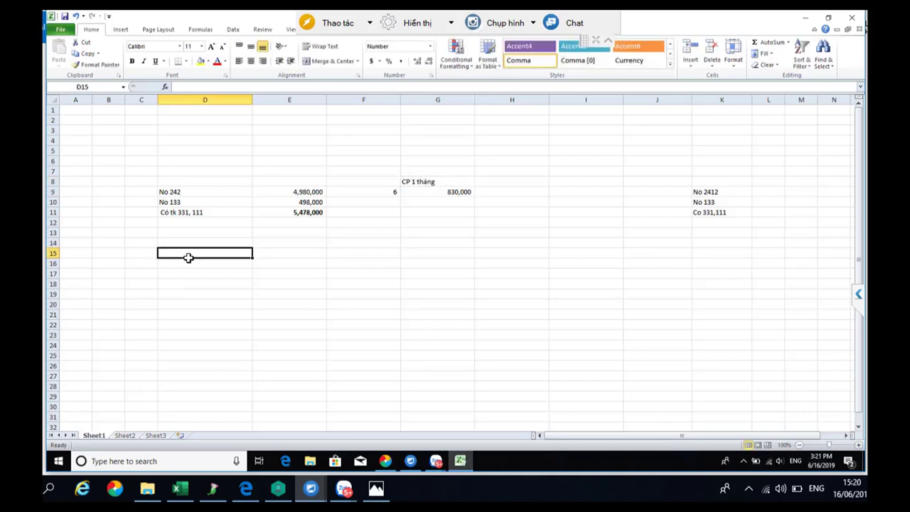
{"action": "type", "text": "No"}
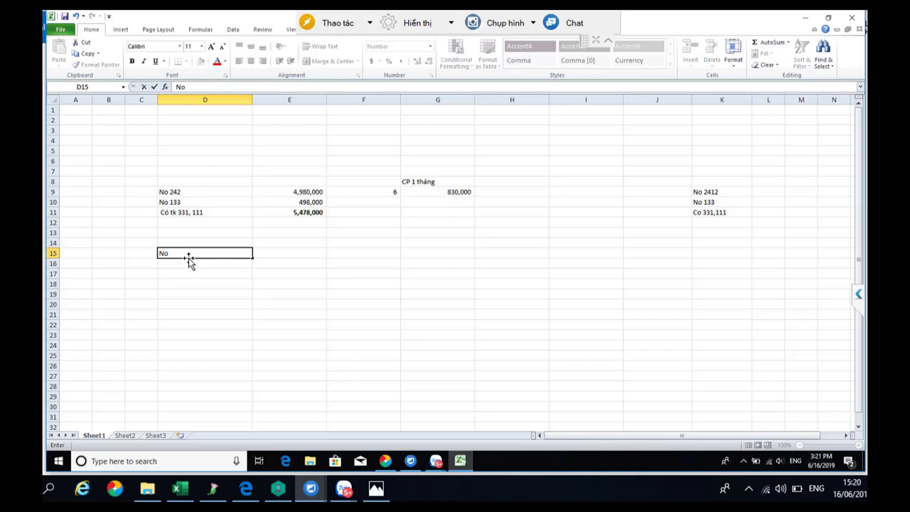
{"action": "type", "text": " 6422/co 242"}
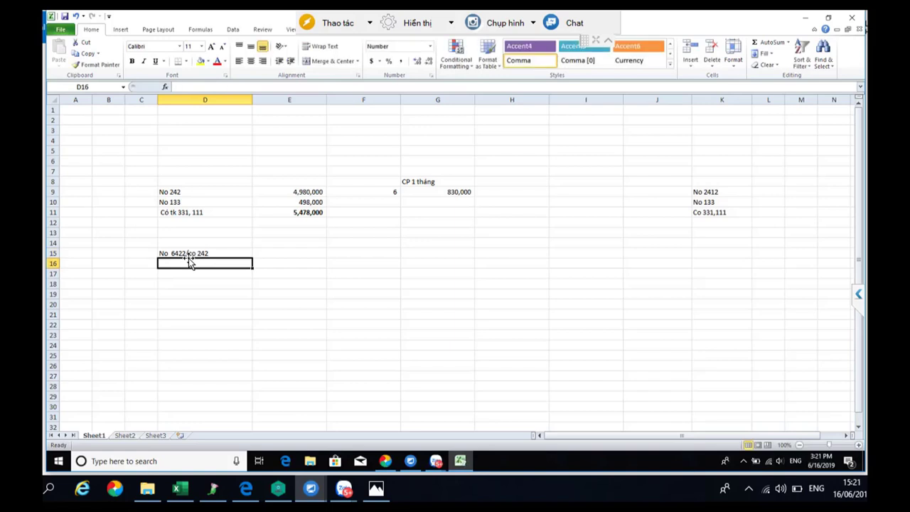
{"action": "left_click", "coordinate": [285, 250]}
{"action": "type", "text": "="}
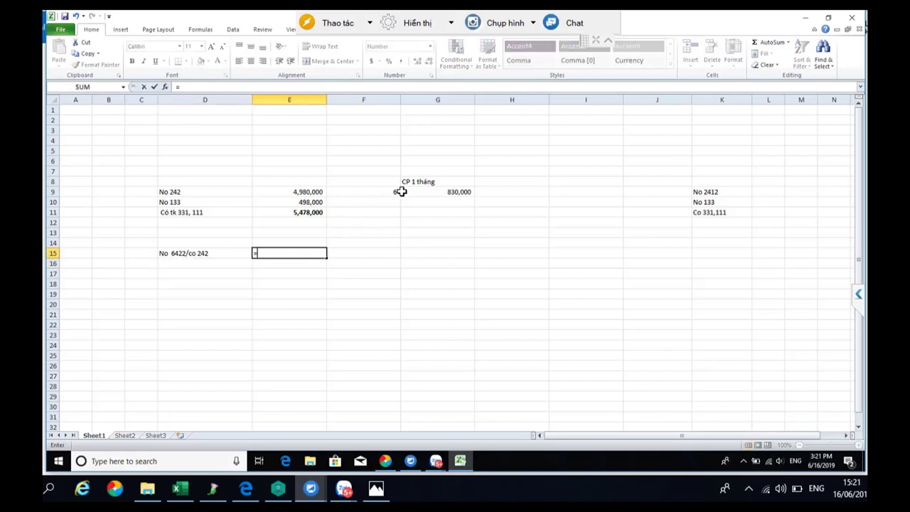
{"action": "left_click", "coordinate": [447, 192]}
{"action": "key", "text": "Return"}
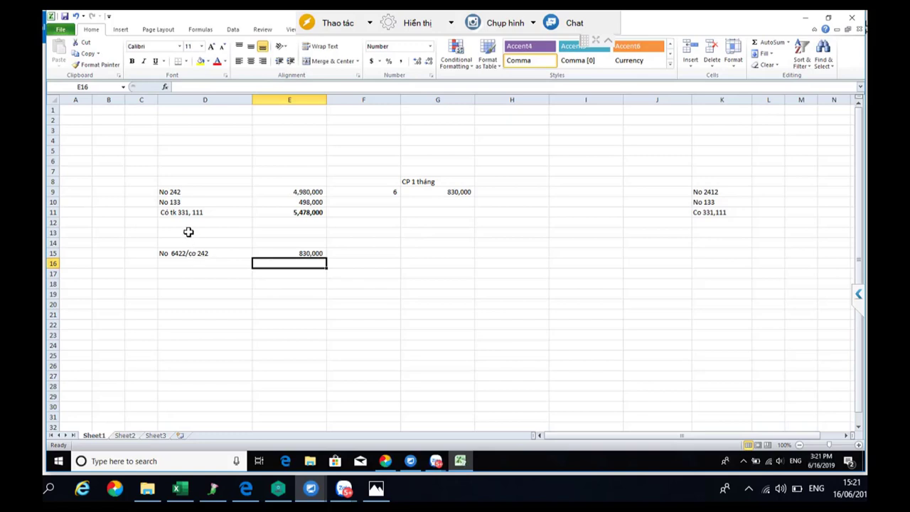
{"action": "left_click", "coordinate": [188, 253]}
{"action": "left_click", "coordinate": [182, 192]}
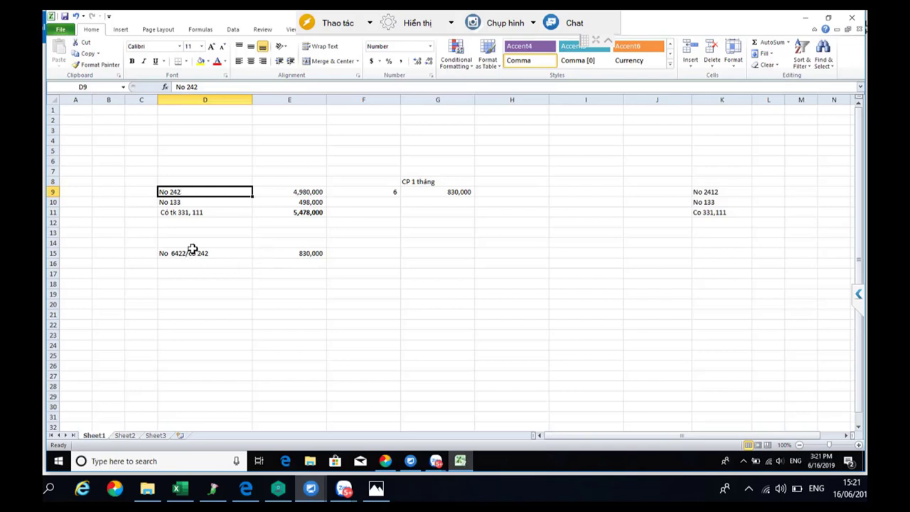
{"action": "left_click", "coordinate": [204, 283]}
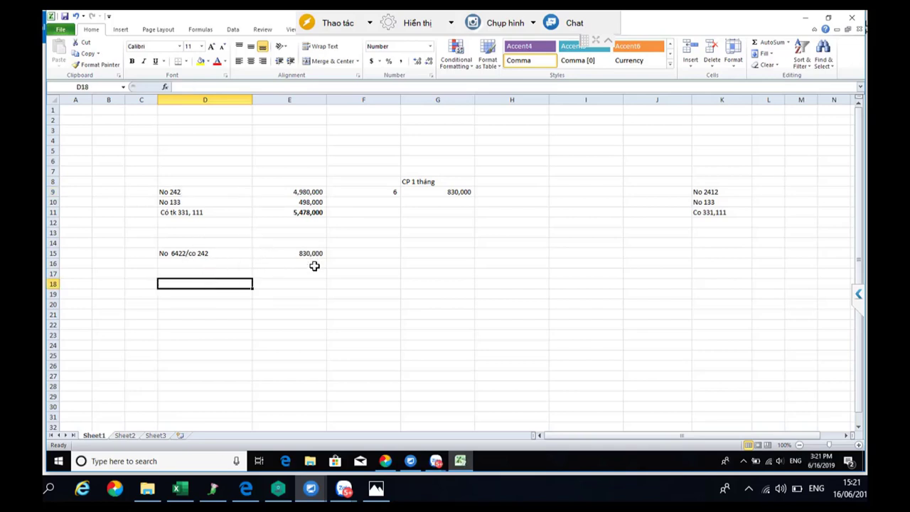
{"action": "left_click", "coordinate": [307, 254]}
{"action": "left_click", "coordinate": [216, 285]}
{"action": "left_click", "coordinate": [295, 192]}
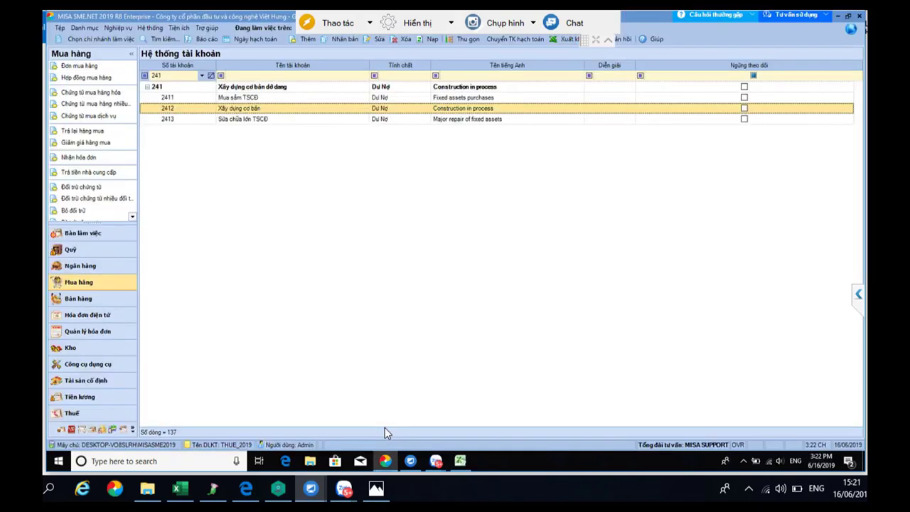
Look at the MISA SME.NET purchasing process diagram and the Zalo call before returning to the Excel workbook
{"action": "left_click", "coordinate": [384, 427]}
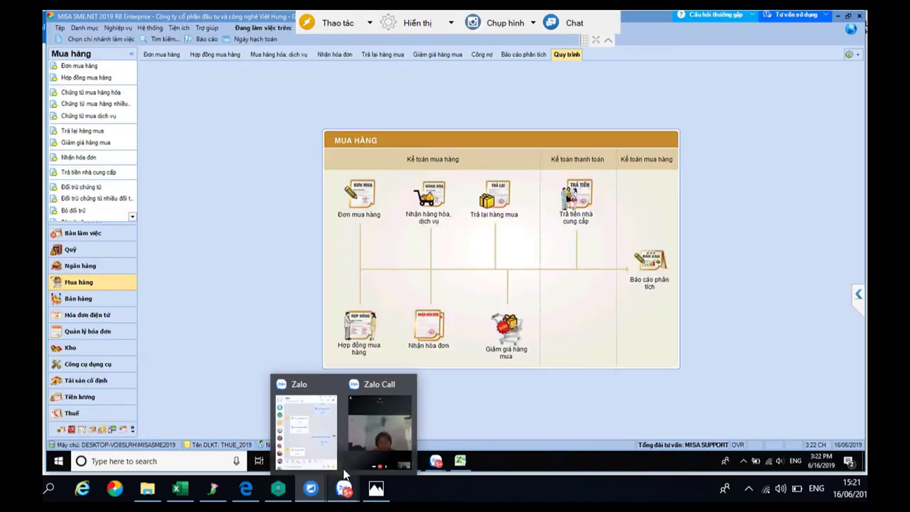
{"action": "left_click", "coordinate": [355, 427]}
{"action": "left_click", "coordinate": [629, 21]}
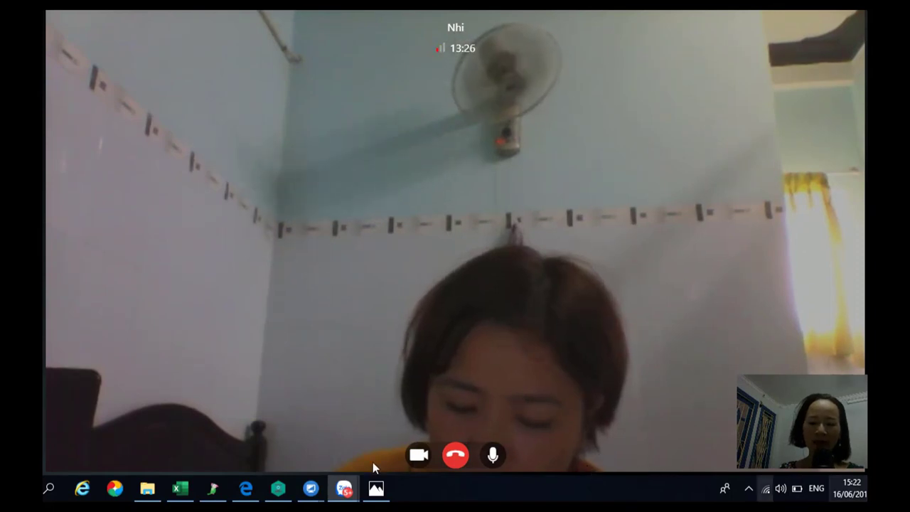
{"action": "mouse_move", "coordinate": [320, 483]}
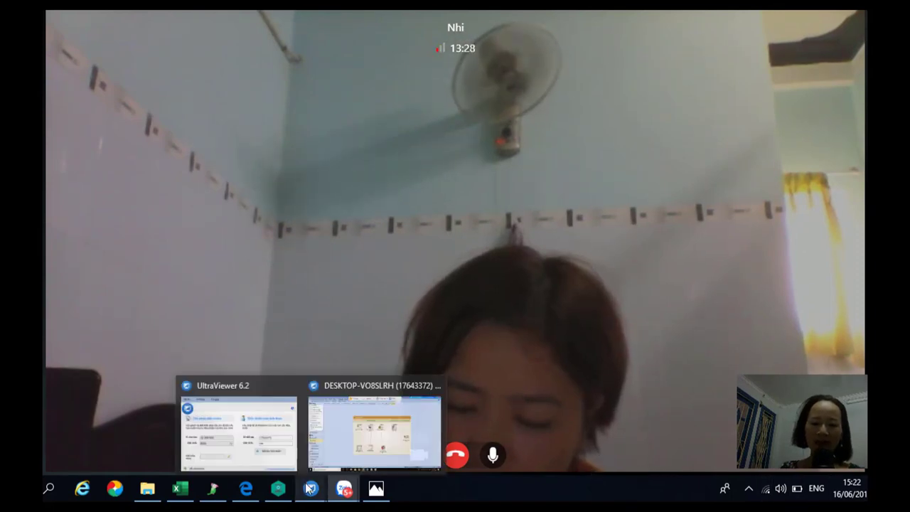
{"action": "left_click", "coordinate": [348, 440]}
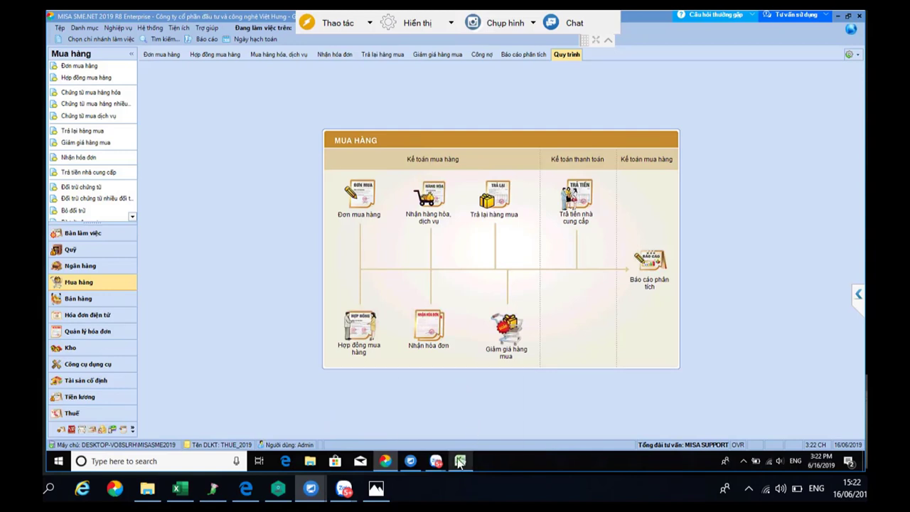
{"action": "mouse_move", "coordinate": [460, 461]}
{"action": "left_click", "coordinate": [451, 428]}
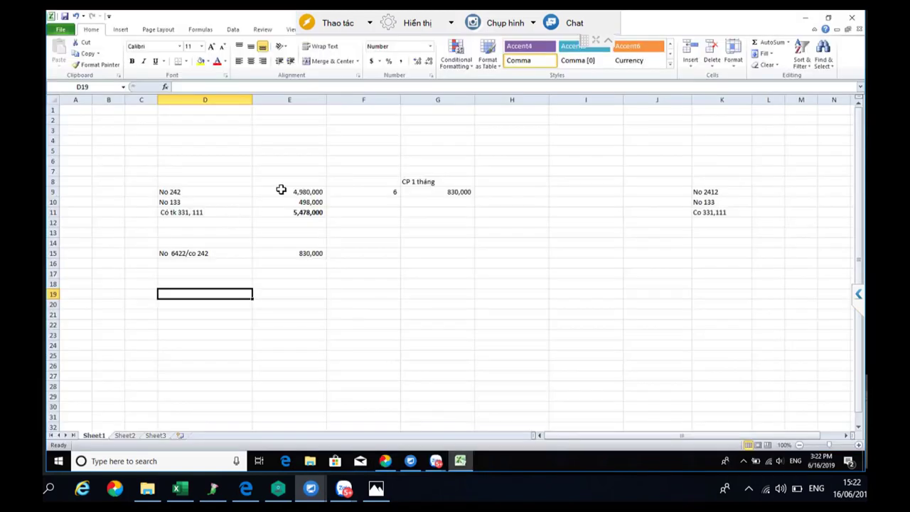
{"action": "left_click", "coordinate": [189, 193]}
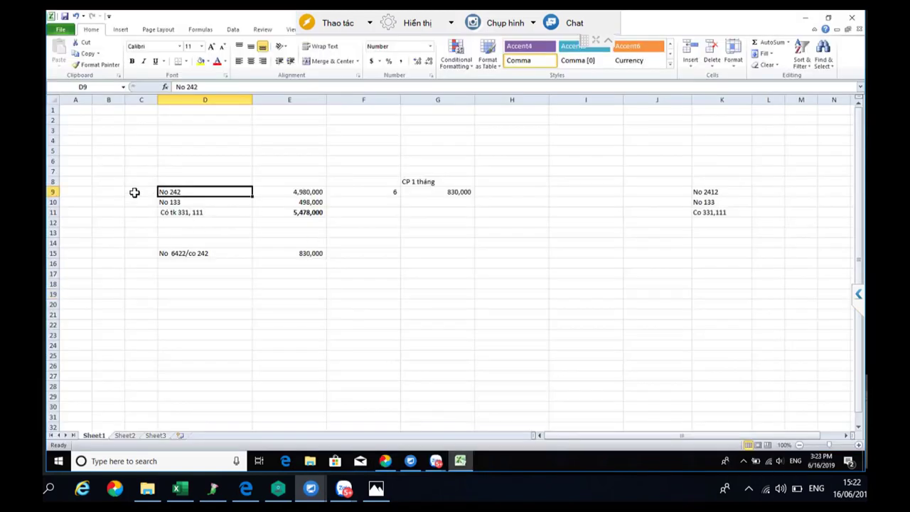
{"action": "key", "text": "Left"}
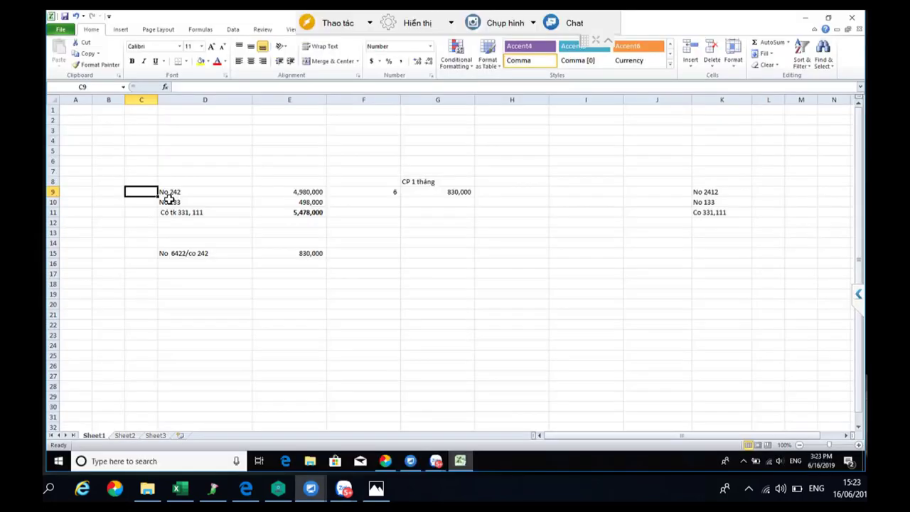
{"action": "left_click", "coordinate": [239, 203]}
{"action": "left_click", "coordinate": [211, 193]}
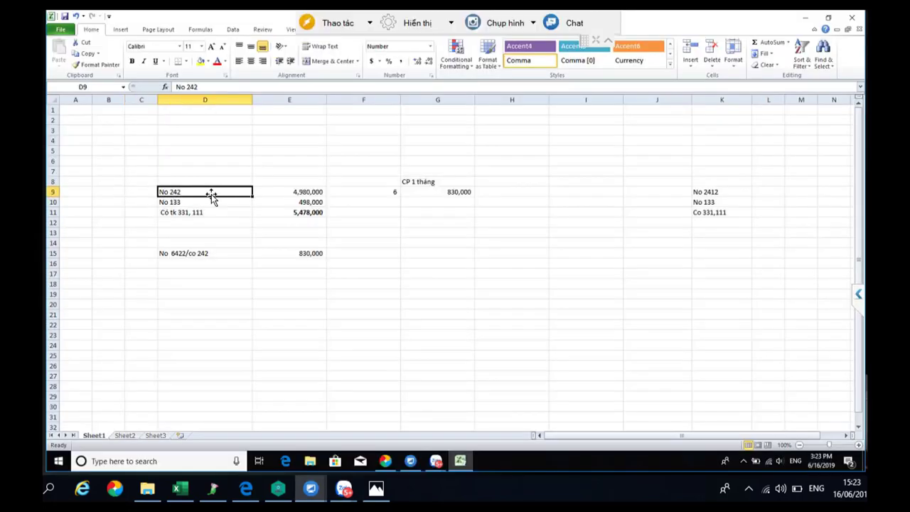
{"action": "left_click", "coordinate": [210, 205]}
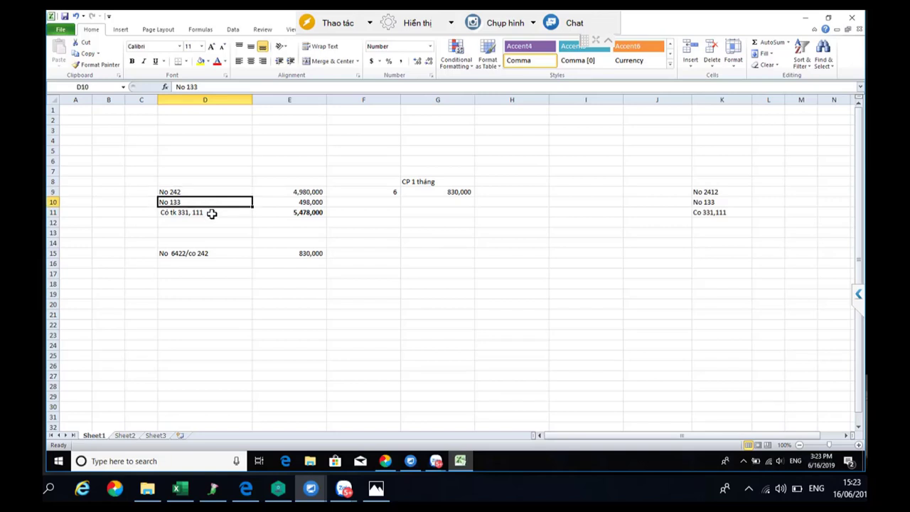
{"action": "left_click", "coordinate": [211, 214]}
Copy the account 242 invoice entry block D9:E12 and paste it at D22
{"action": "left_click", "coordinate": [179, 193]}
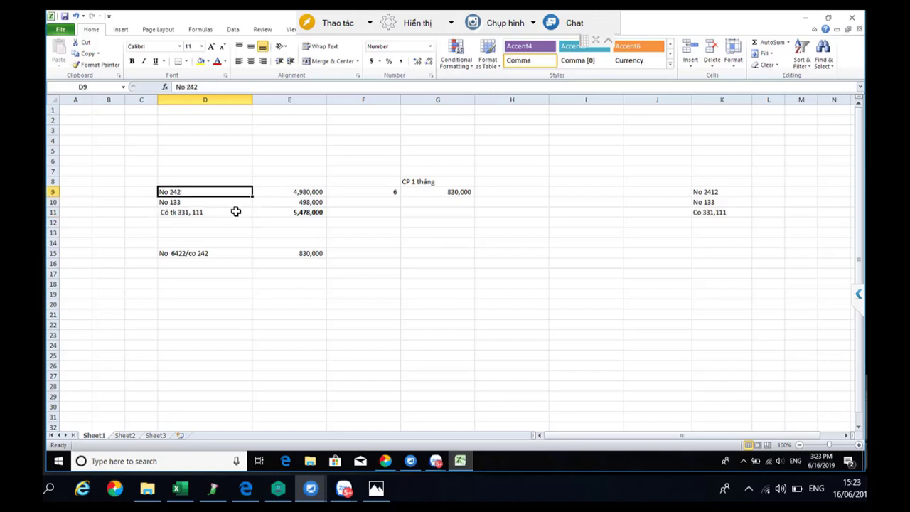
{"action": "left_click", "coordinate": [277, 219], "text": "shift"}
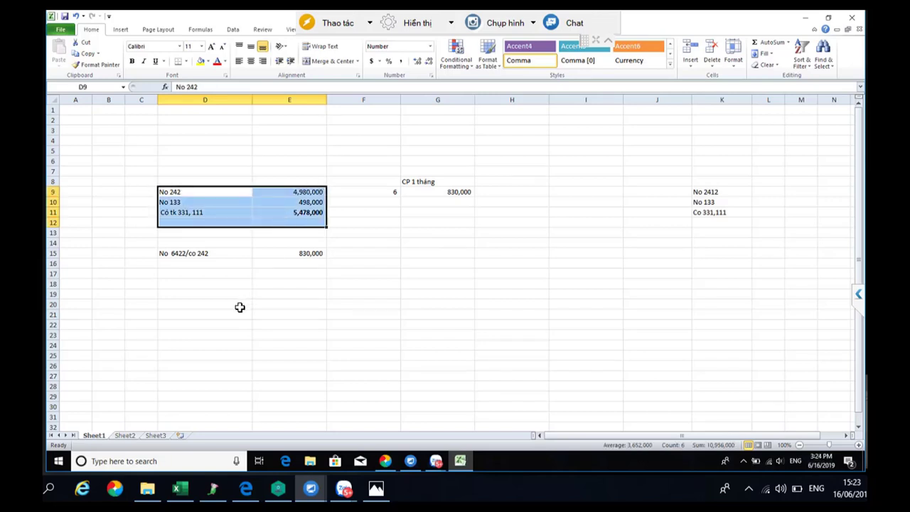
{"action": "key", "text": "ctrl+c"}
{"action": "left_click", "coordinate": [188, 324]}
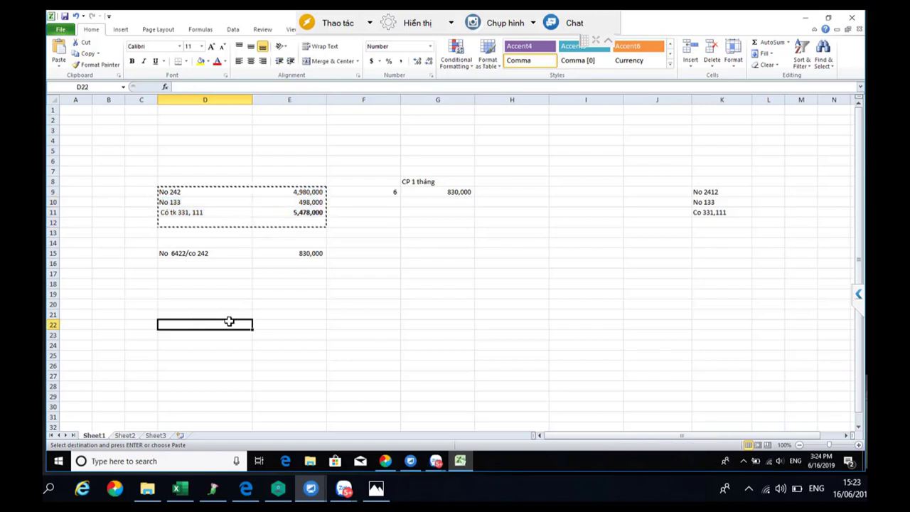
{"action": "key", "text": "ctrl+v"}
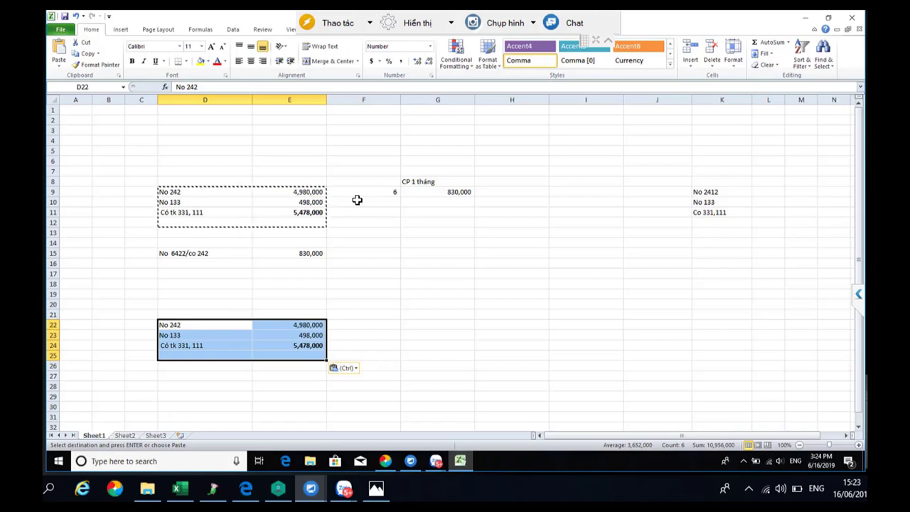
{"action": "key", "text": "Escape"}
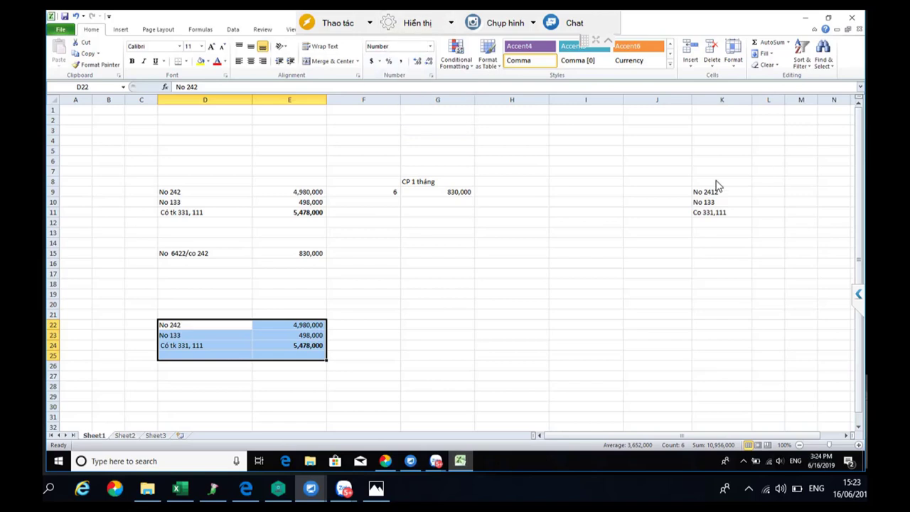
{"action": "left_click", "coordinate": [441, 282]}
{"action": "left_click", "coordinate": [305, 324]}
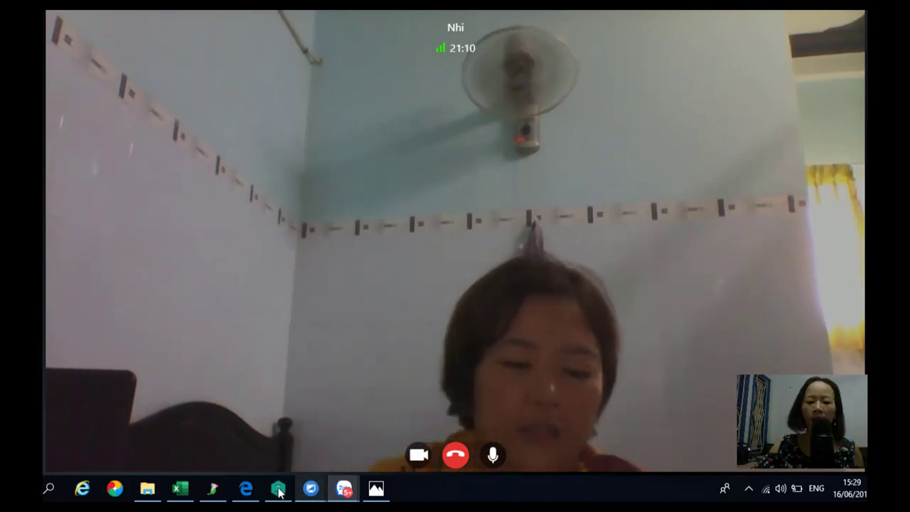
Return from the Zalo call to the Excel workbook and set the copied account 242 amount in E22 to =6*8000000
{"action": "left_click", "coordinate": [311, 489]}
{"action": "left_click", "coordinate": [338, 354]}
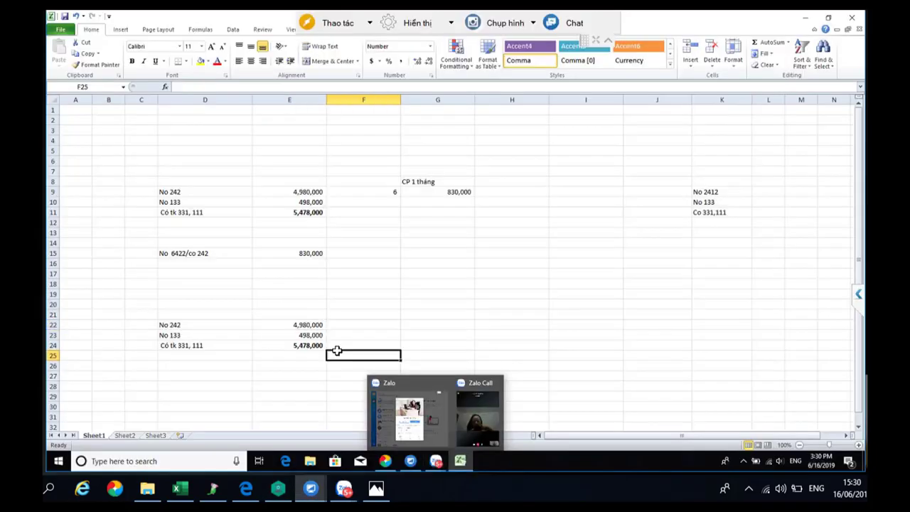
{"action": "left_click", "coordinate": [295, 376]}
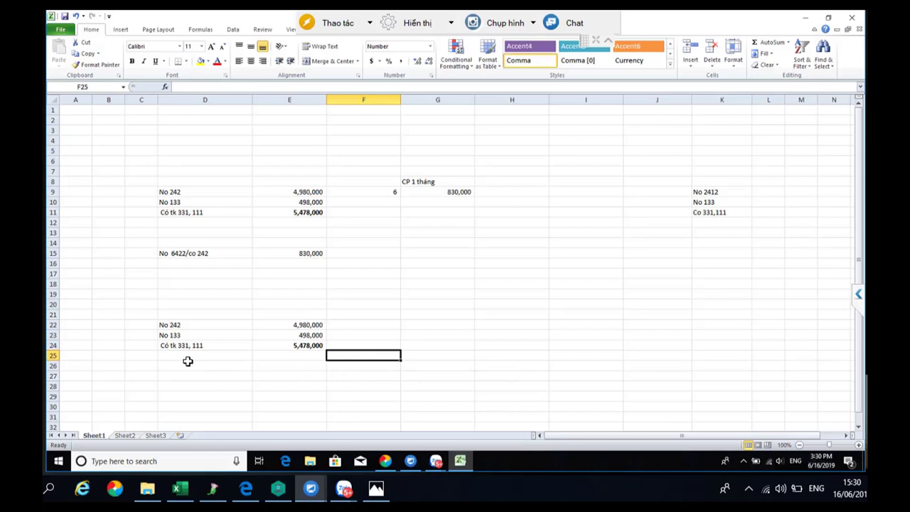
{"action": "left_click", "coordinate": [299, 324]}
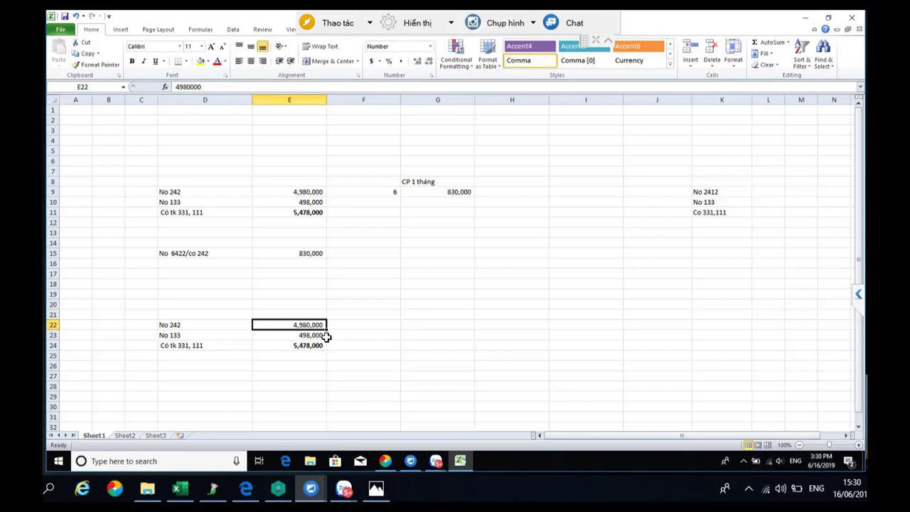
{"action": "type", "text": "="}
{"action": "type", "text": "8"}
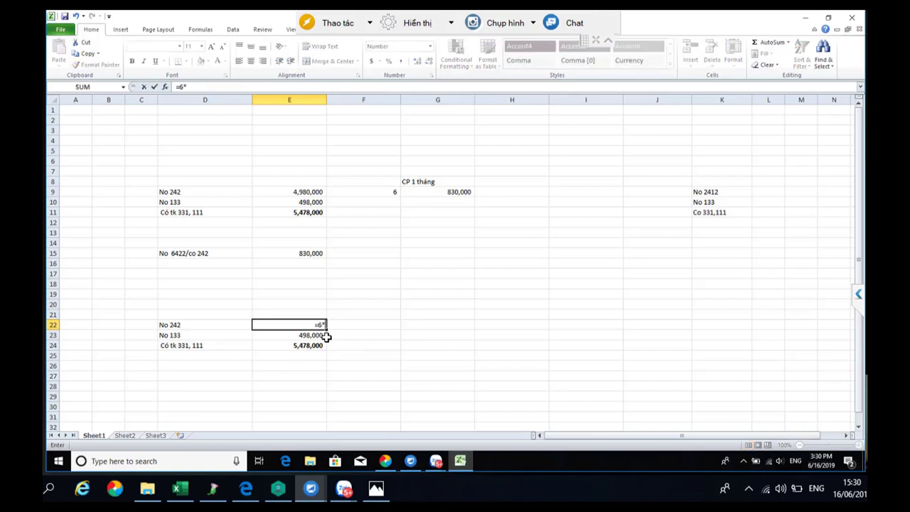
{"action": "type", "text": "*8000000"}
{"action": "key", "text": "Return"}
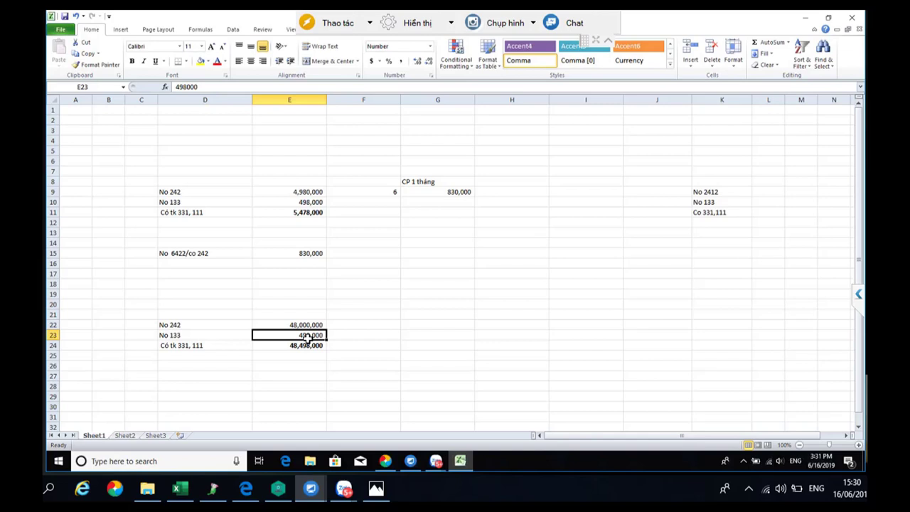
Clear the account 133 label and amount from row 23 and replace the credit label in D24 with "Co 111"
{"action": "key", "text": "Delete"}
{"action": "left_click", "coordinate": [199, 337]}
{"action": "key", "text": "Delete"}
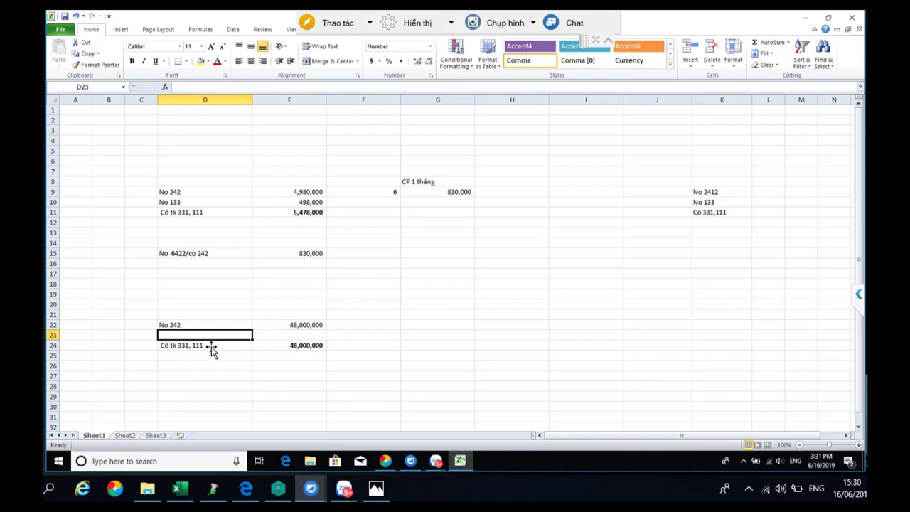
{"action": "left_click", "coordinate": [212, 345]}
{"action": "type", "text": "Co"}
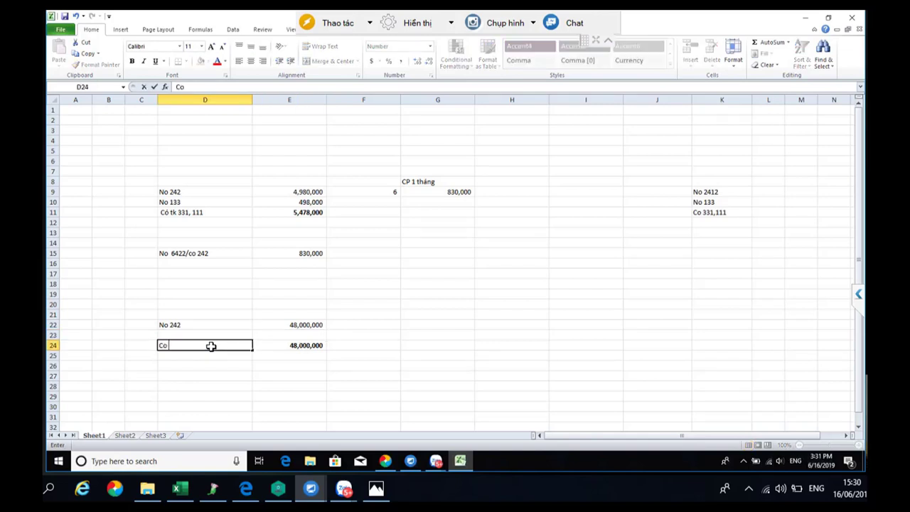
{"action": "type", "text": " 1111"}
{"action": "key", "text": "BackSpace"}
{"action": "key", "text": "Return"}
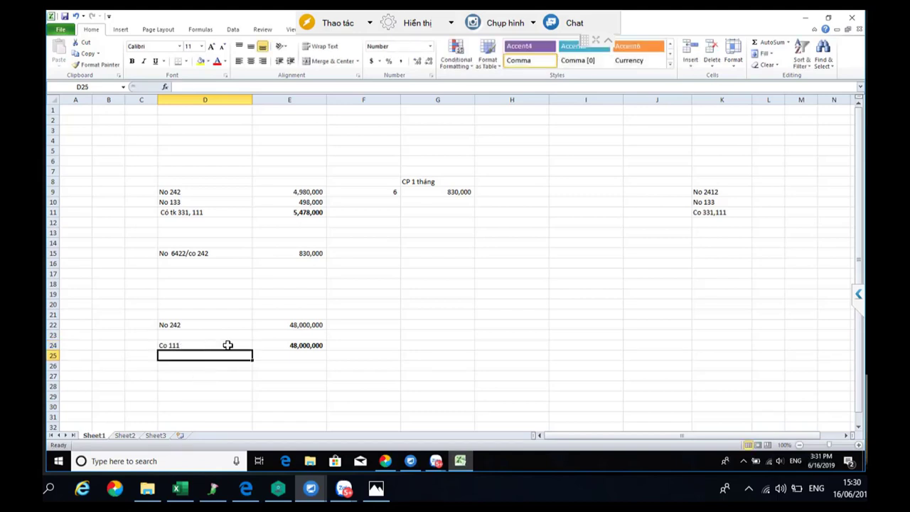
Enter the allocation entry labels "NO 6422" in D29 and "Có 242" in D30
{"action": "left_click", "coordinate": [204, 395]}
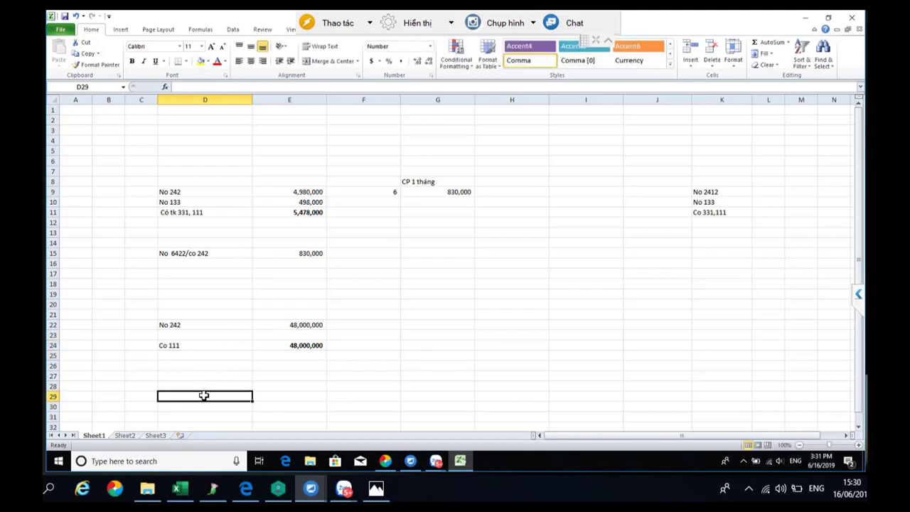
{"action": "type", "text": "NO 64"}
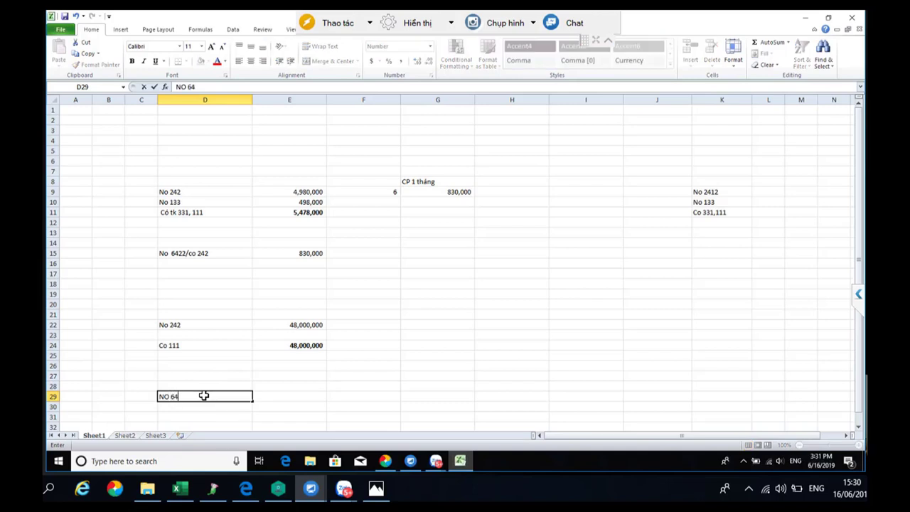
{"action": "type", "text": "22"}
{"action": "key", "text": "Return"}
{"action": "type", "text": "Có"}
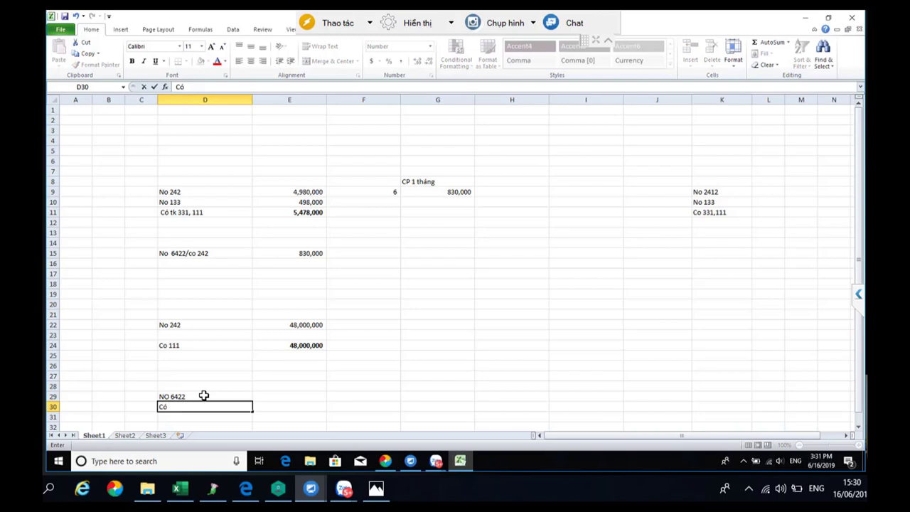
{"action": "type", "text": " 242"}
{"action": "key", "text": "Return"}
Enter 8000000 as the allocation amount in E29 and link the credit amount in E30 with =E29
{"action": "left_click", "coordinate": [261, 397]}
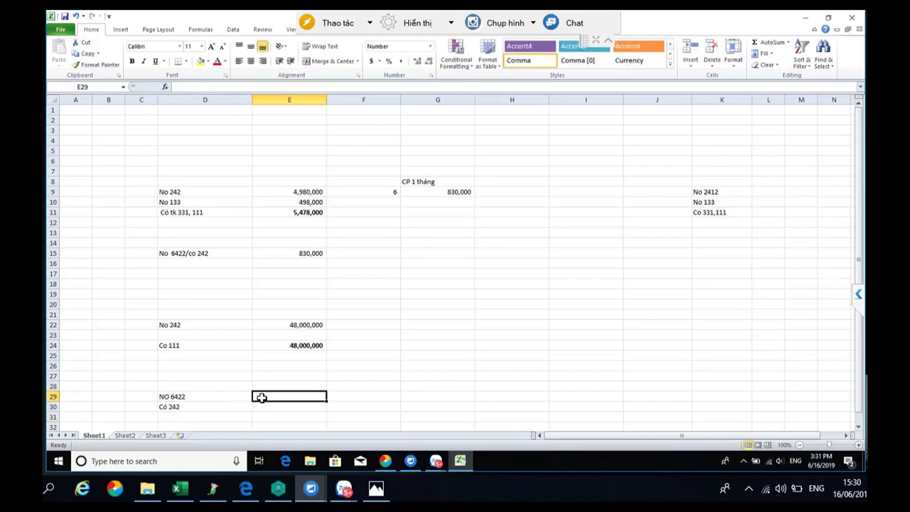
{"action": "type", "text": "800000"}
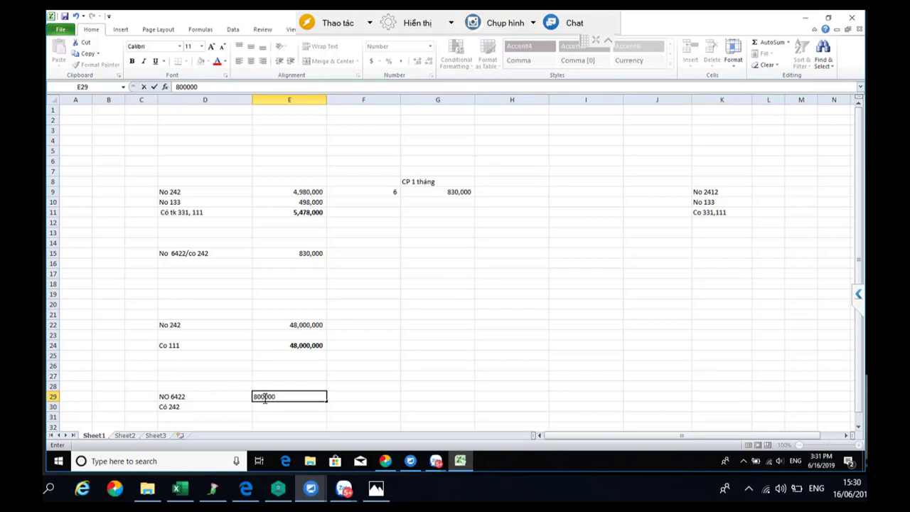
{"action": "type", "text": "0"}
{"action": "key", "text": "Return"}
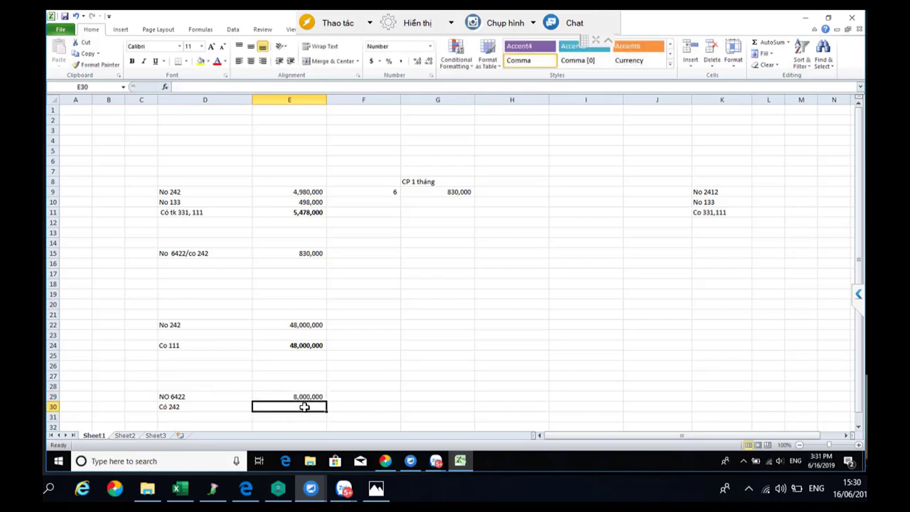
{"action": "type", "text": "="}
{"action": "left_click", "coordinate": [300, 396]}
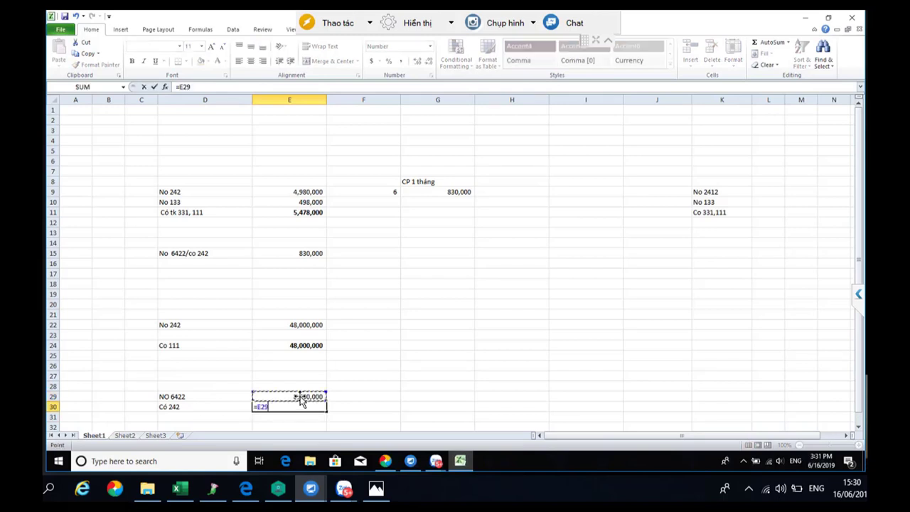
{"action": "key", "text": "Return"}
Label the lower entry block "TNNN" in C22 and the upper entry block "SCMH" in C9
{"action": "left_click", "coordinate": [257, 326]}
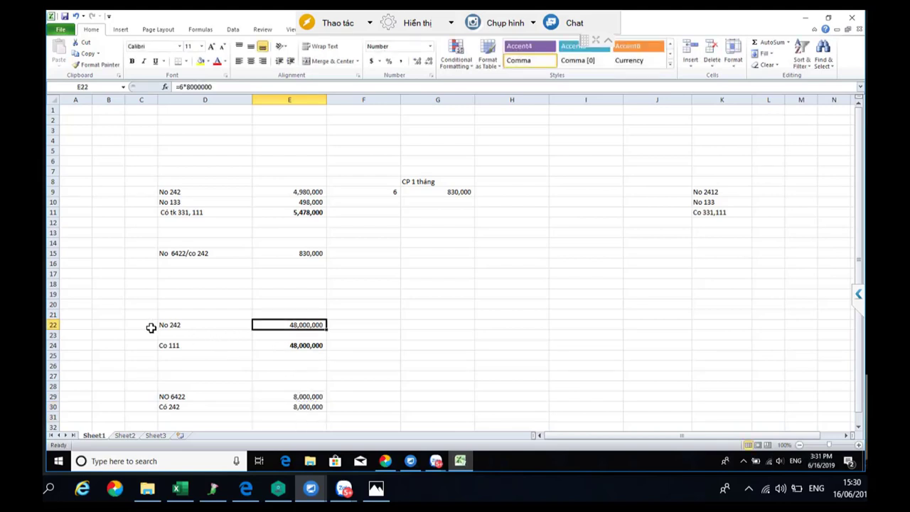
{"action": "left_click", "coordinate": [150, 326]}
{"action": "type", "text": "TNNN"}
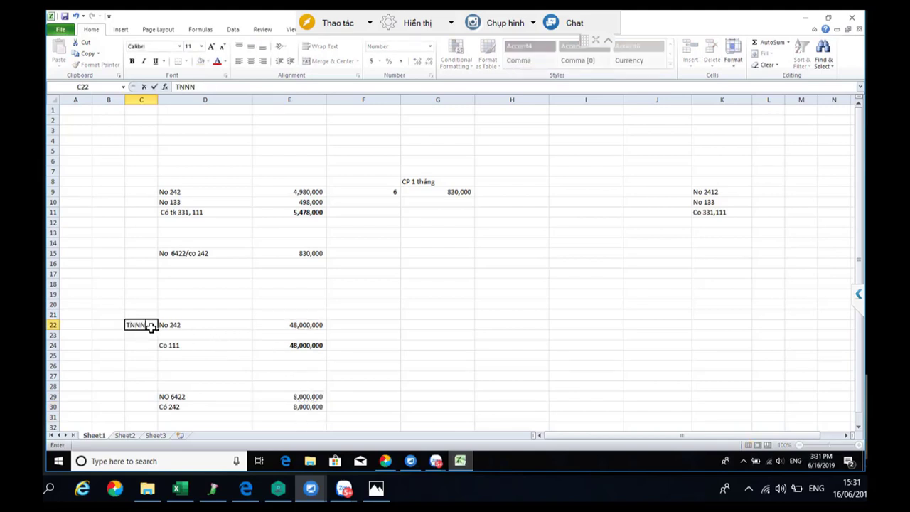
{"action": "key", "text": "Return"}
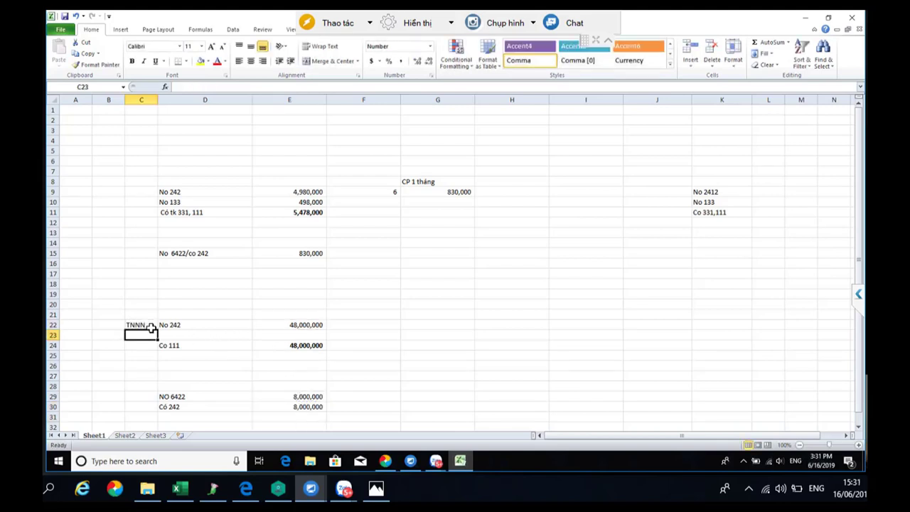
{"action": "left_click", "coordinate": [129, 194]}
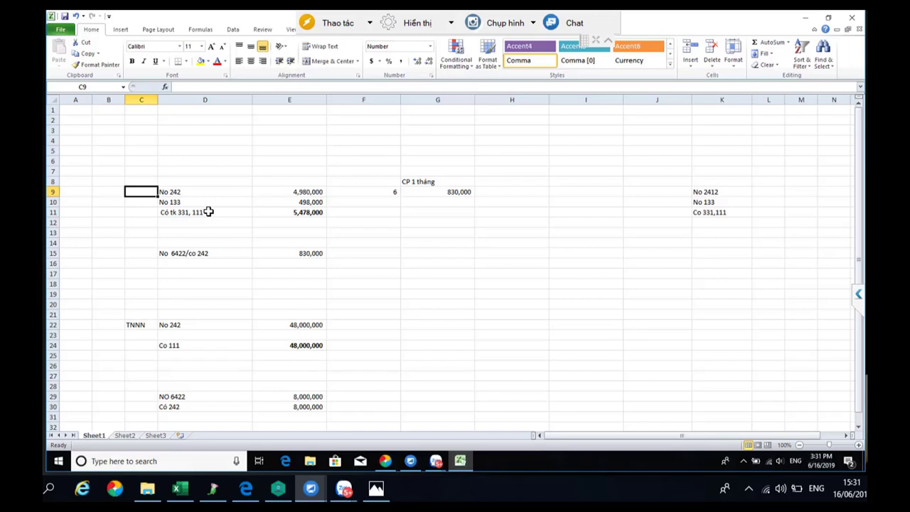
{"action": "type", "text": "S"}
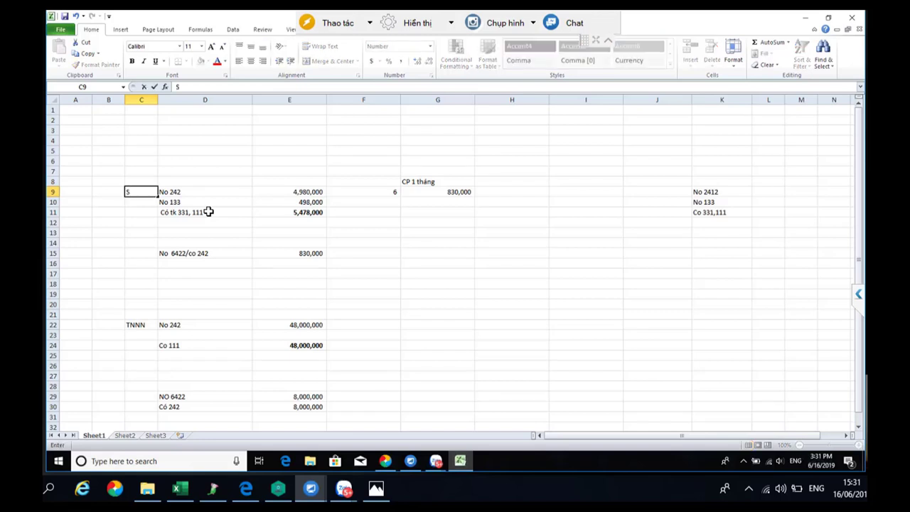
{"action": "type", "text": "CMH"}
{"action": "key", "text": "Return"}
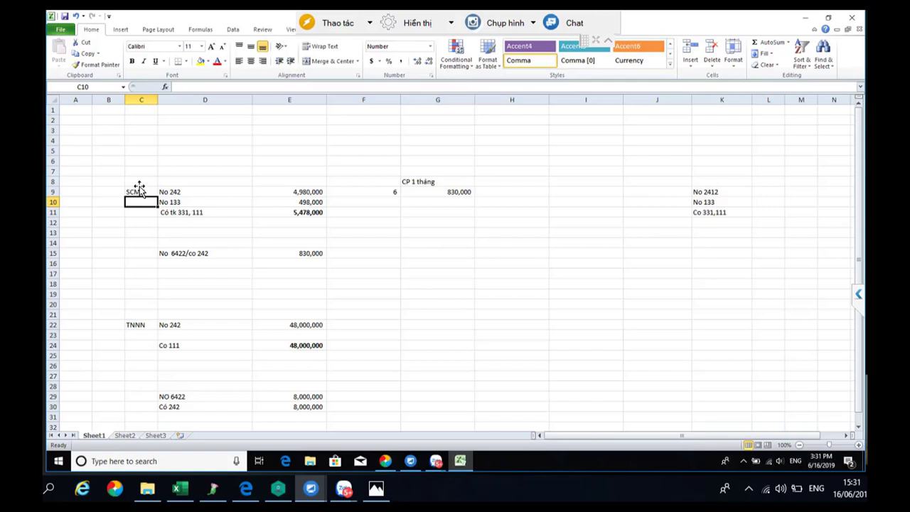
{"action": "left_click_drag", "start_coordinate": [138, 182], "coordinate": [328, 405]}
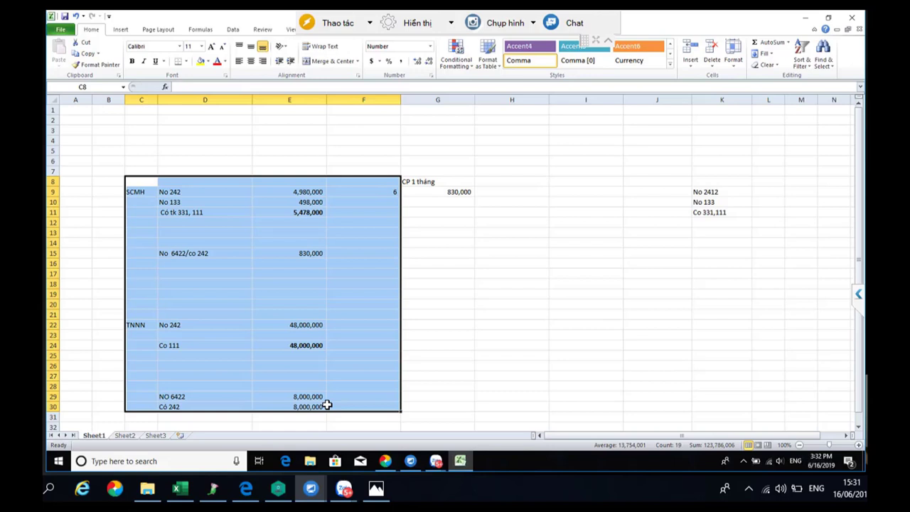
{"action": "left_click", "coordinate": [310, 332]}
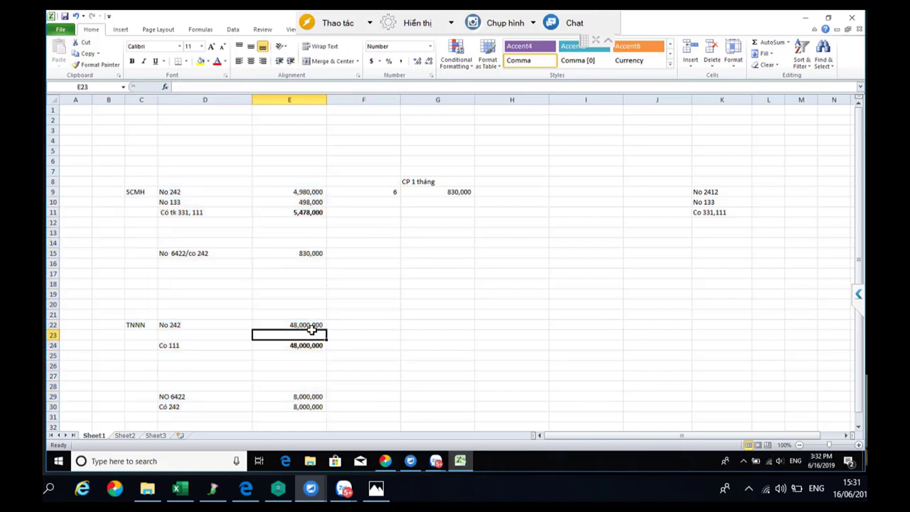
{"action": "left_click", "coordinate": [310, 325]}
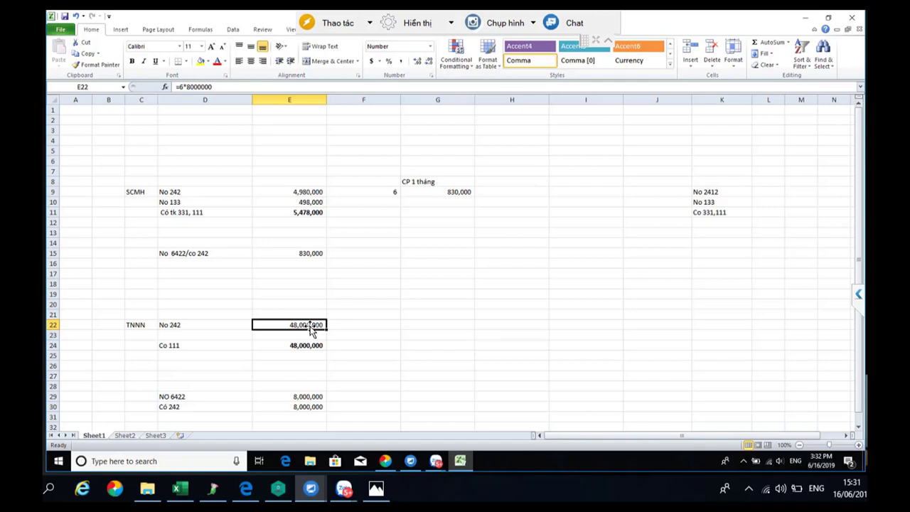
{"action": "left_click", "coordinate": [136, 314]}
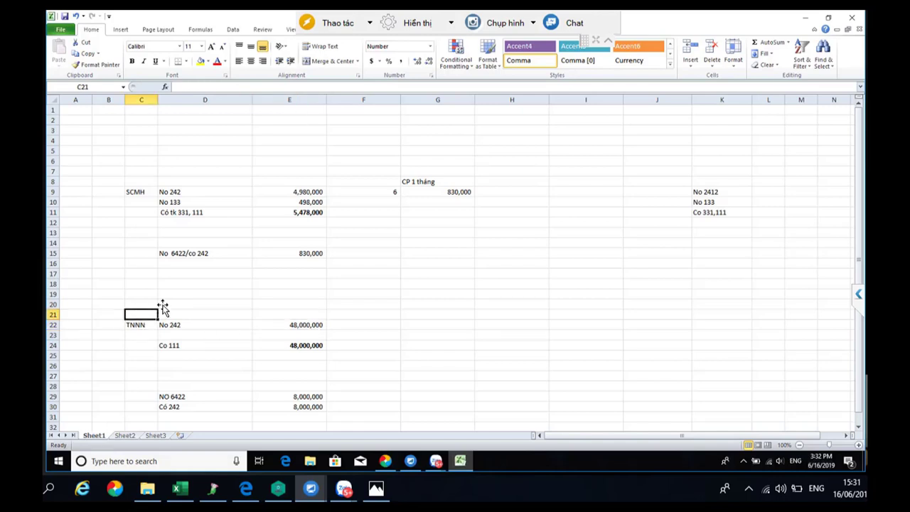
Enter the prepaid period dates above the TNNN block as text: 01/01/2019 in C21 and 01/07/2019 in G21
{"action": "type", "text": "'01/01"}
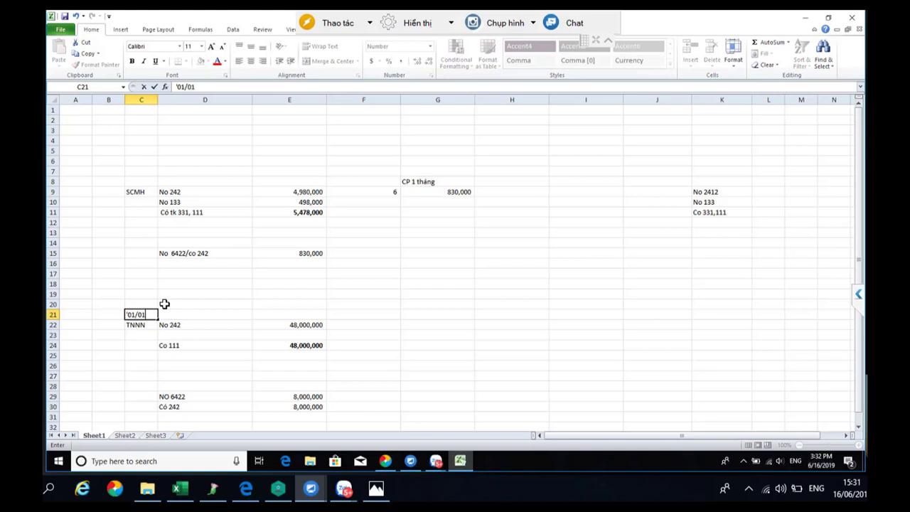
{"action": "type", "text": "/2019"}
{"action": "left_click", "coordinate": [330, 316]}
{"action": "left_click", "coordinate": [428, 317]}
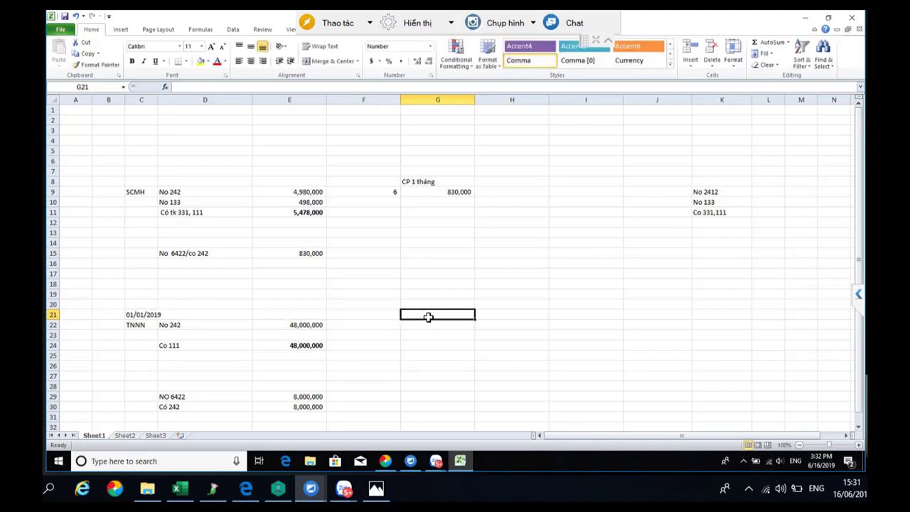
{"action": "type", "text": "'01"}
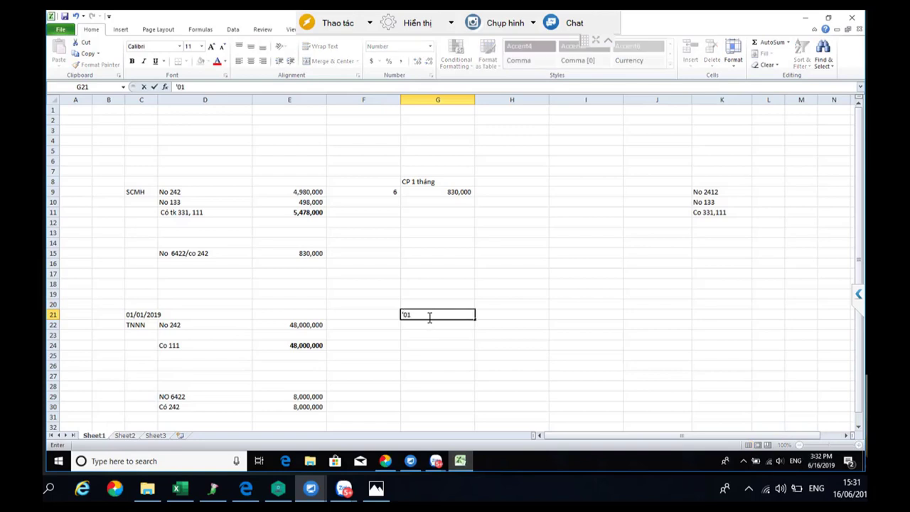
{"action": "type", "text": "/07/2019"}
{"action": "key", "text": "Return"}
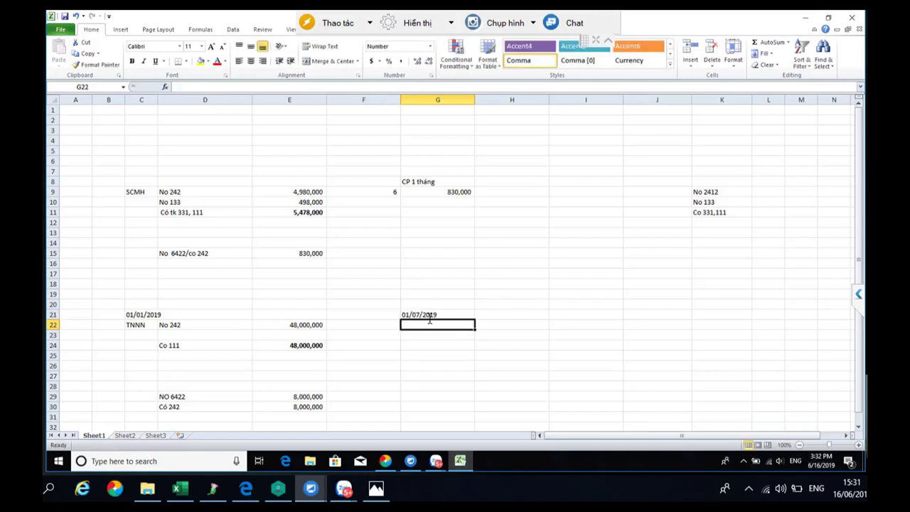
{"action": "left_click", "coordinate": [425, 313]}
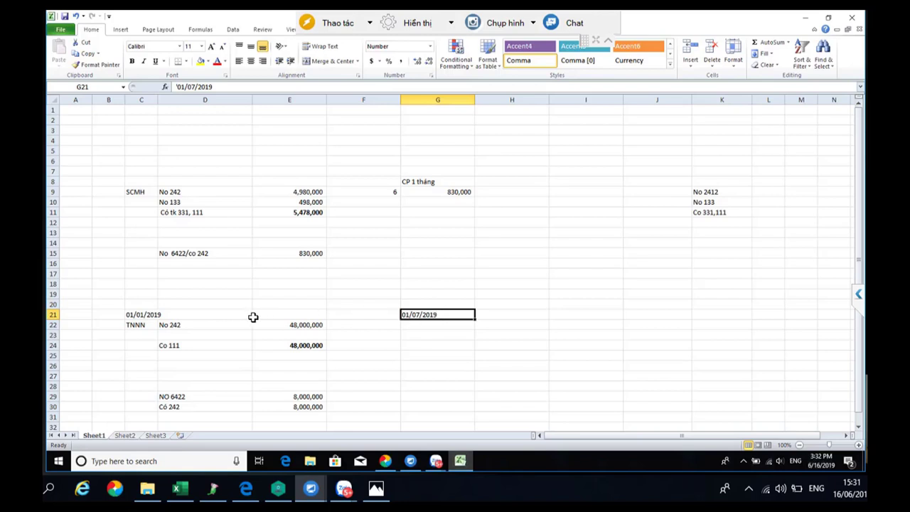
{"action": "left_click", "coordinate": [145, 315]}
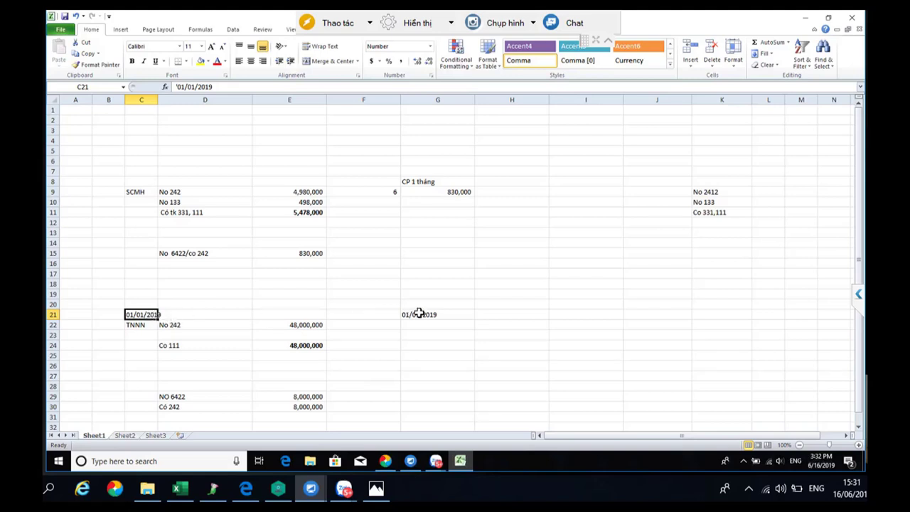
Change the TNNN prepaid amount formula in E22 to =12*8000000
{"action": "left_click", "coordinate": [297, 321]}
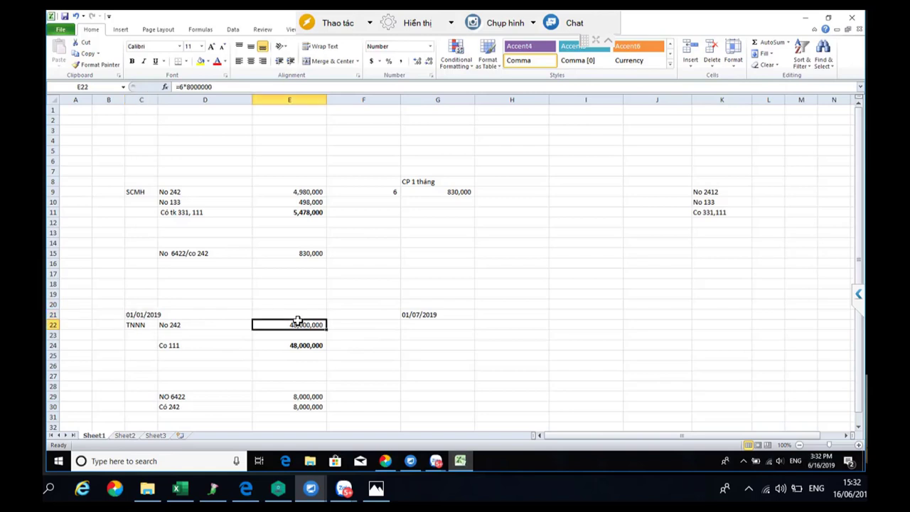
{"action": "left_click", "coordinate": [184, 86]}
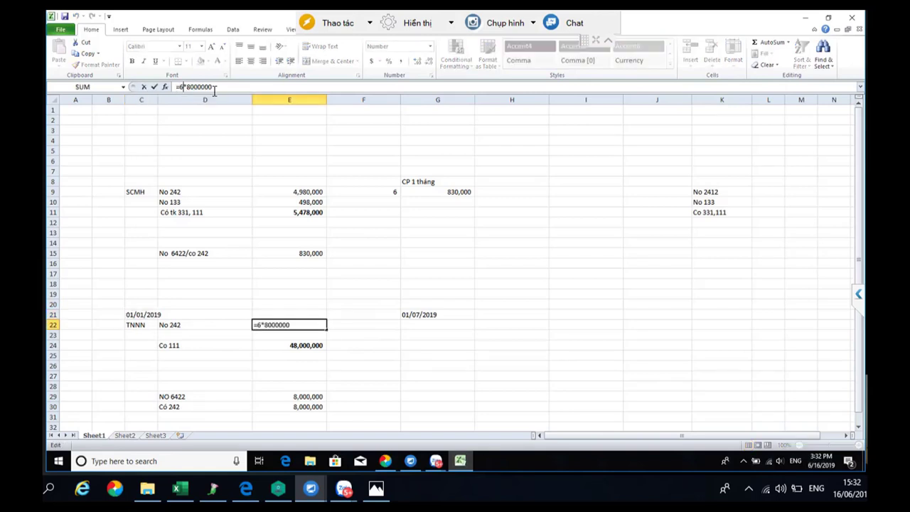
{"action": "key", "text": "BackSpace"}
{"action": "type", "text": "12"}
{"action": "key", "text": "Return"}
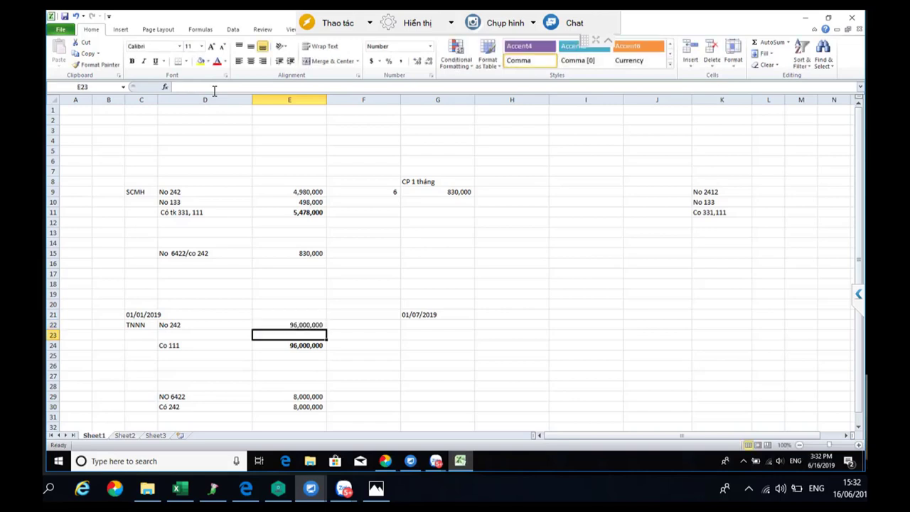
{"action": "left_click", "coordinate": [290, 325]}
{"action": "left_click", "coordinate": [184, 86]}
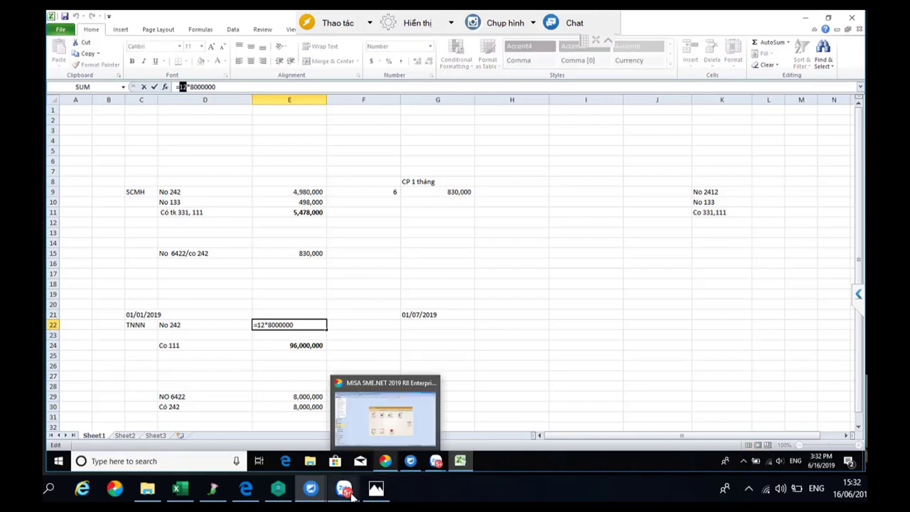
{"action": "mouse_move", "coordinate": [351, 492]}
{"action": "left_click", "coordinate": [355, 446]}
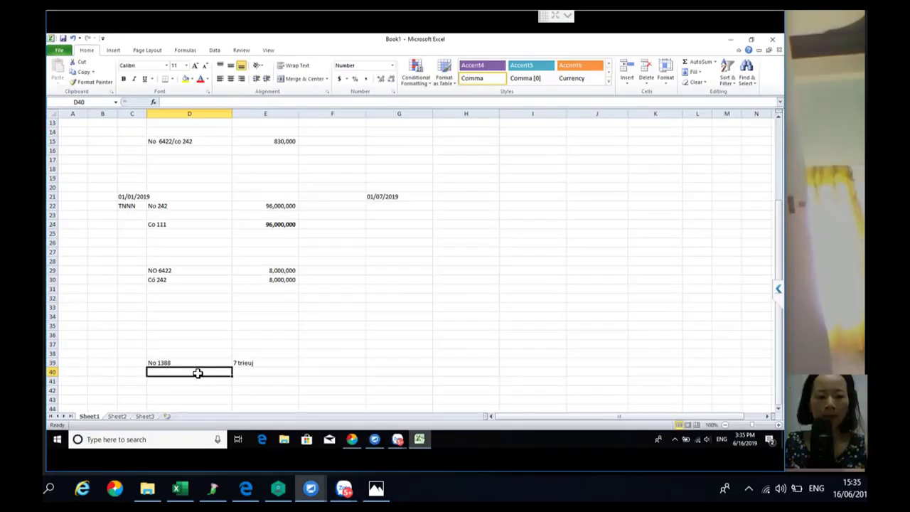
{"action": "left_click", "coordinate": [154, 205]}
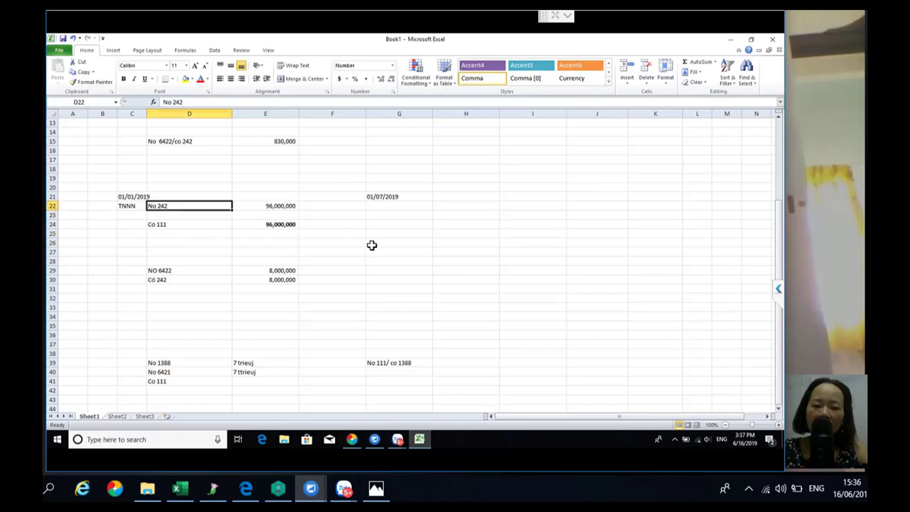
Switch to MISA SME.NET and open a new goods purchase voucher (Chứng từ mua hàng hóa) in the Mua hàng module
{"action": "left_click", "coordinate": [351, 440]}
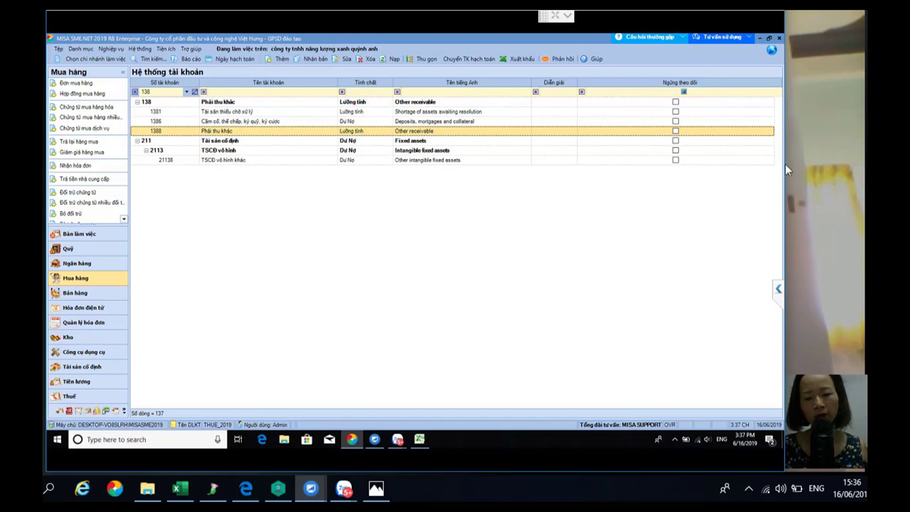
{"action": "left_click_drag", "start_coordinate": [785, 237], "coordinate": [765, 235]}
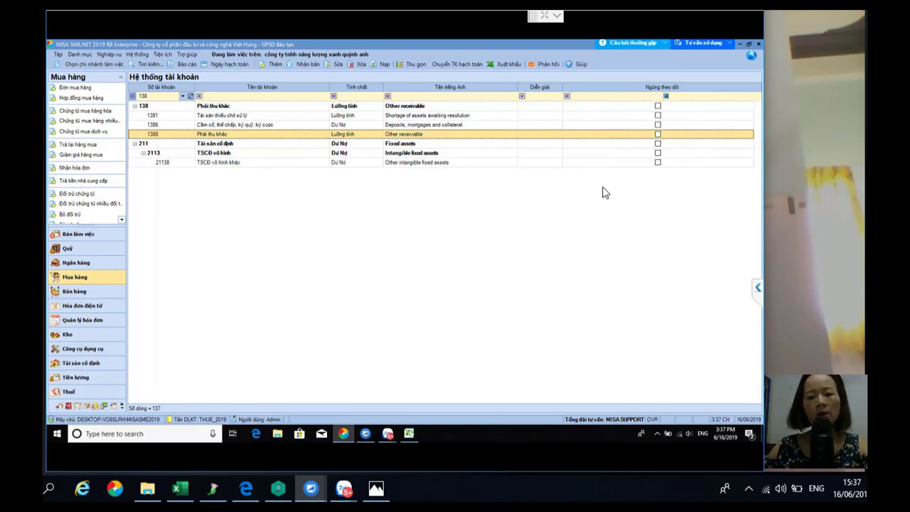
{"action": "left_click", "coordinate": [92, 282]}
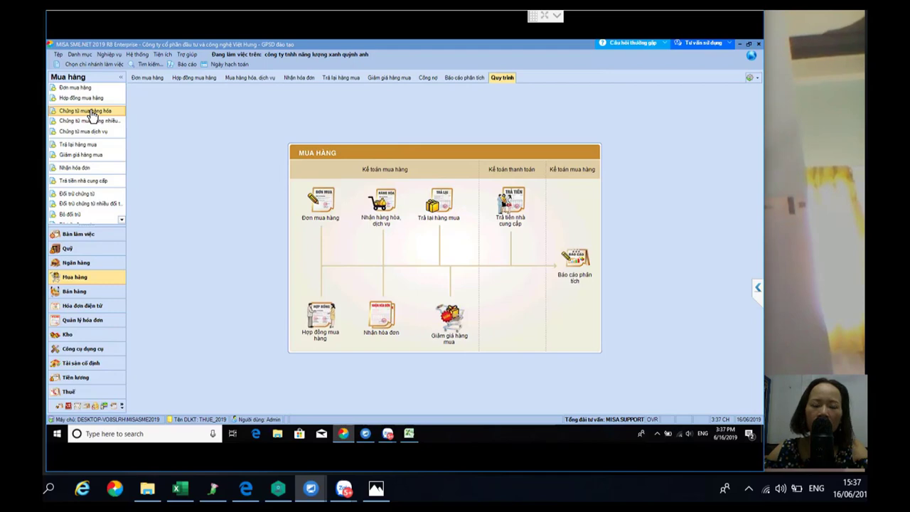
{"action": "left_click", "coordinate": [91, 111]}
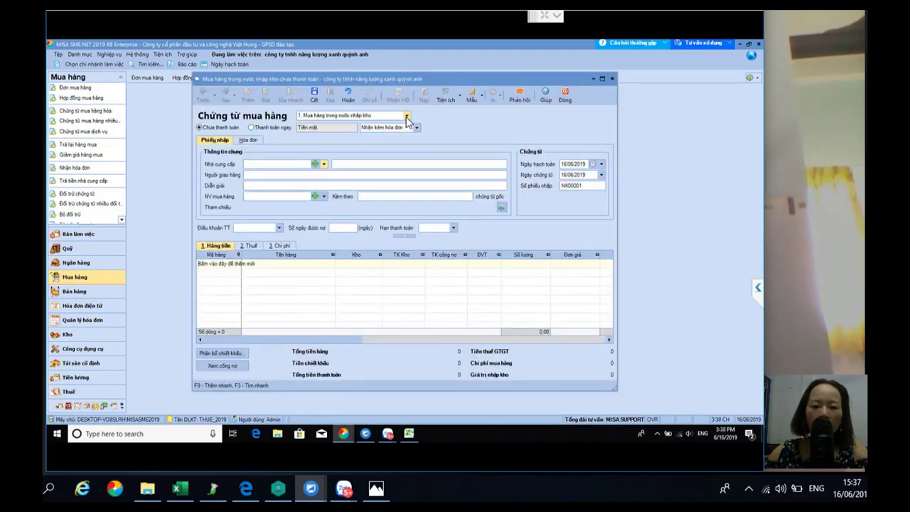
Set the purchase voucher type to "2. Mua hàng trong nước không qua kho"
{"action": "left_click", "coordinate": [406, 116]}
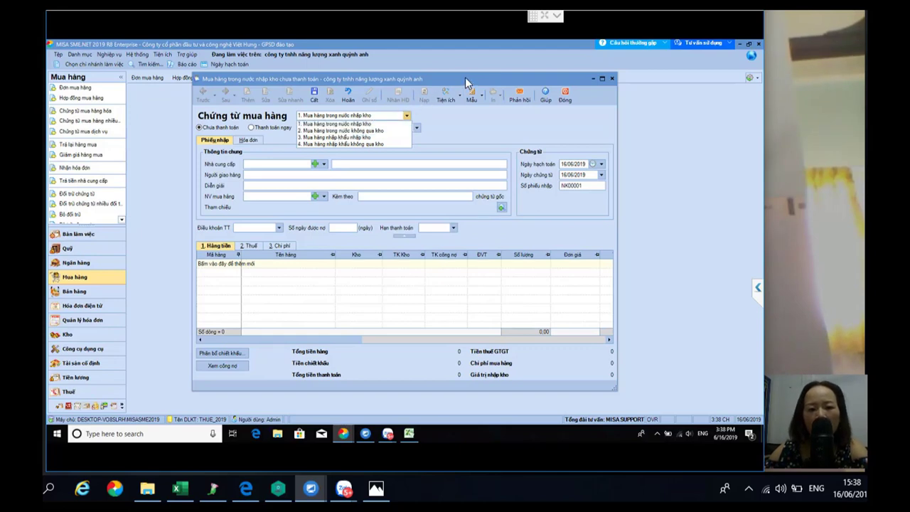
{"action": "left_click", "coordinate": [375, 132]}
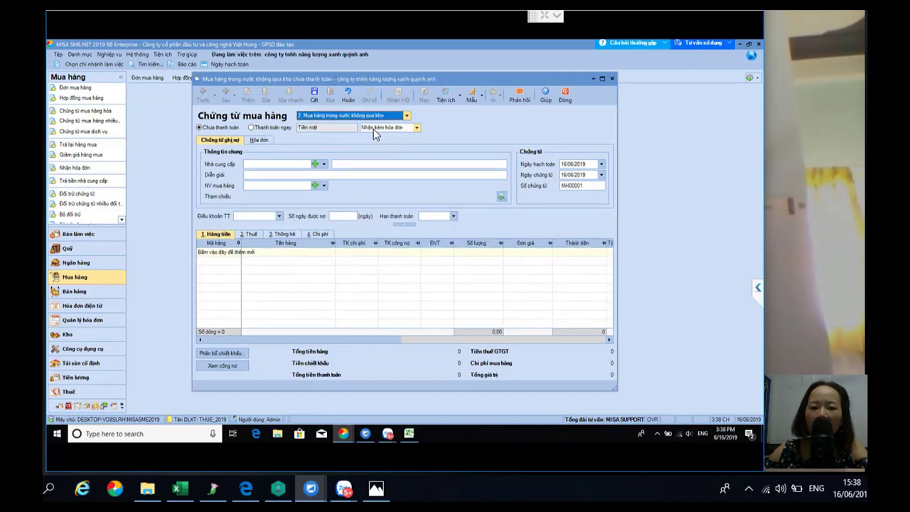
{"action": "left_click", "coordinate": [407, 116]}
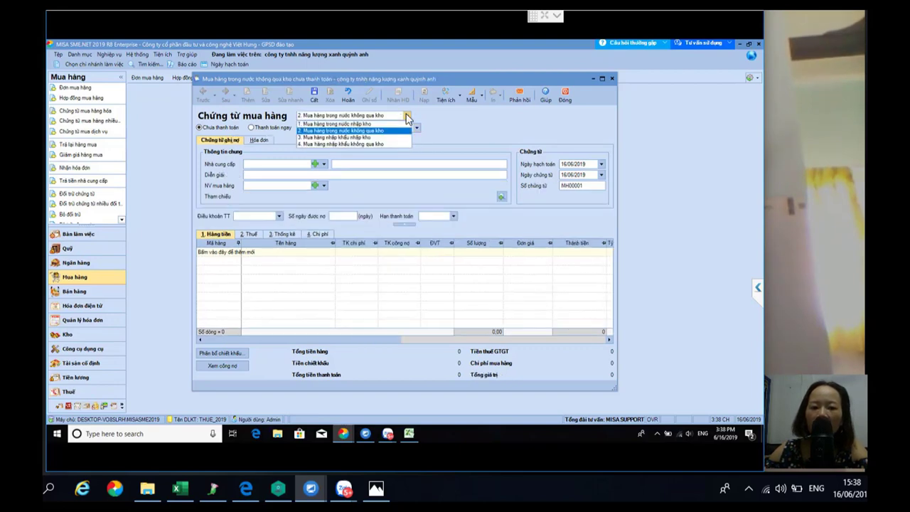
{"action": "left_click", "coordinate": [369, 131]}
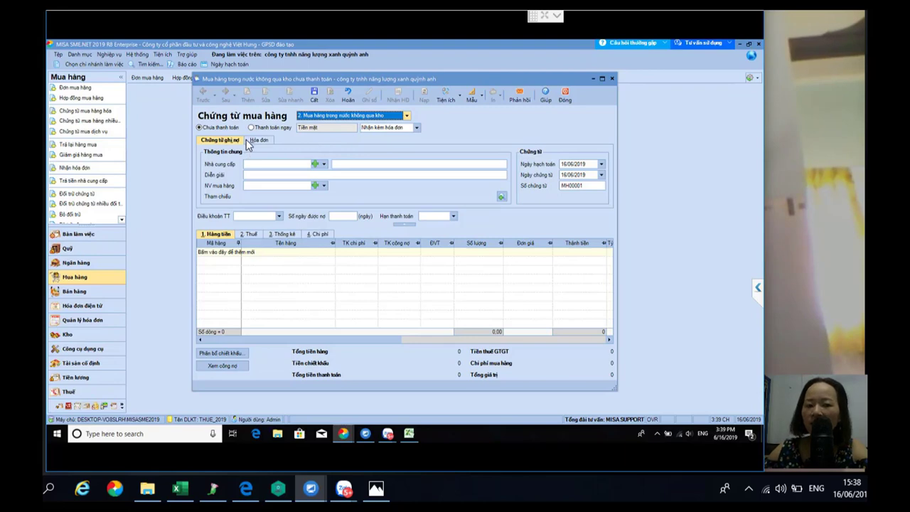
Consult the Hoa Sen invoice photo and choose TĐ-HOASEN as the voucher's supplier by searching for "hoa"
{"action": "left_click", "coordinate": [409, 398]}
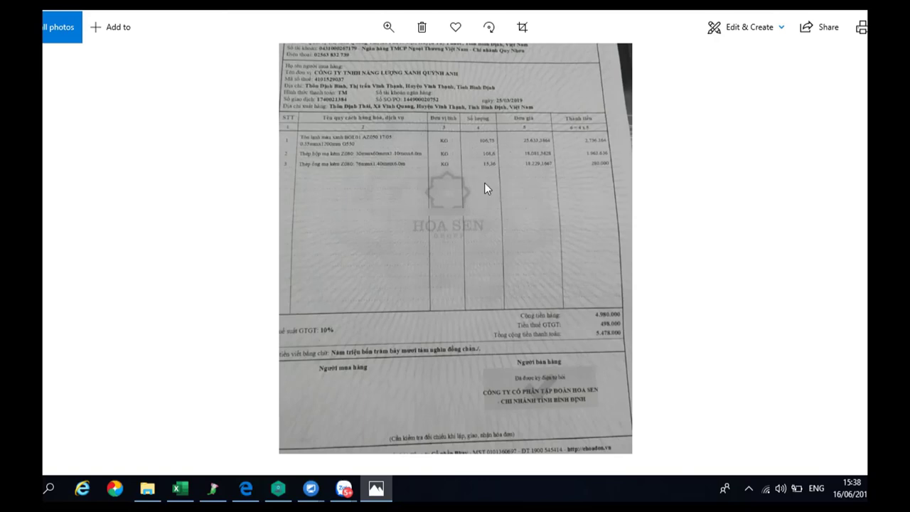
{"action": "scroll", "coordinate": [484, 182], "scroll_direction": "down", "scroll_amount": 2}
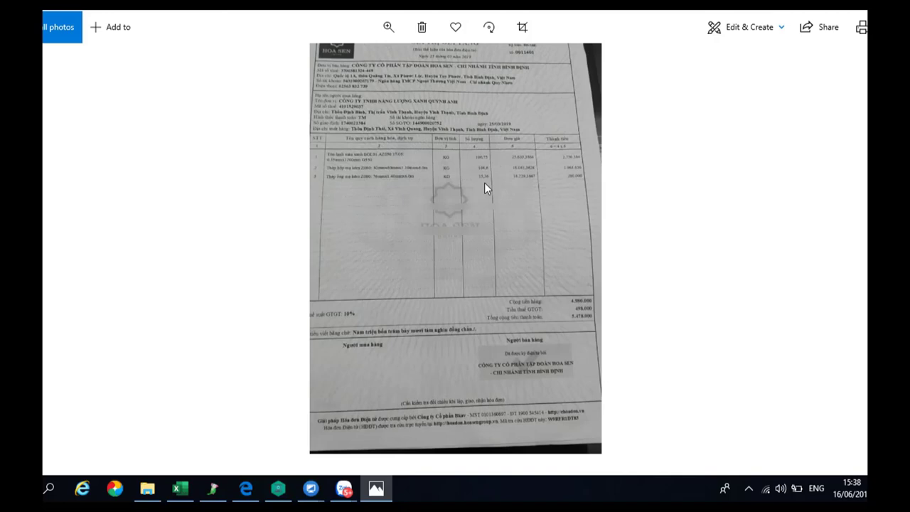
{"action": "left_click", "coordinate": [311, 489]}
{"action": "left_click", "coordinate": [372, 426]}
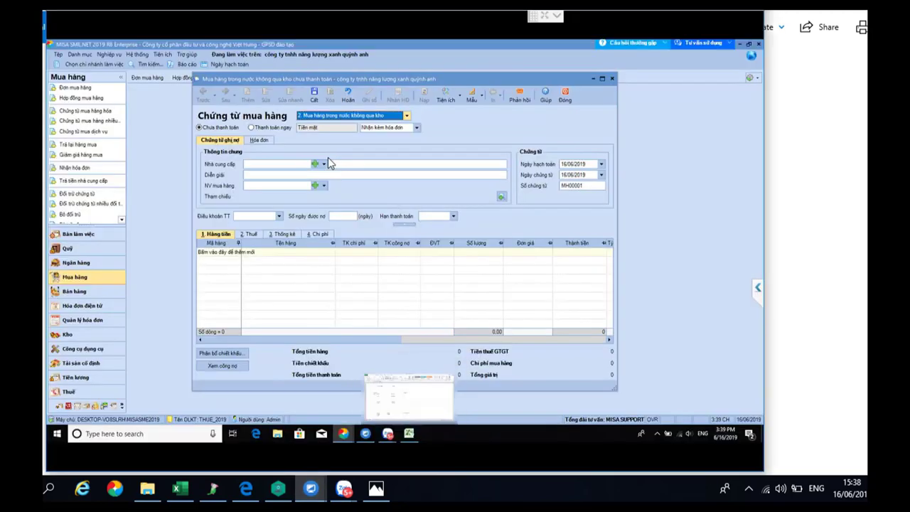
{"action": "left_click", "coordinate": [323, 164]}
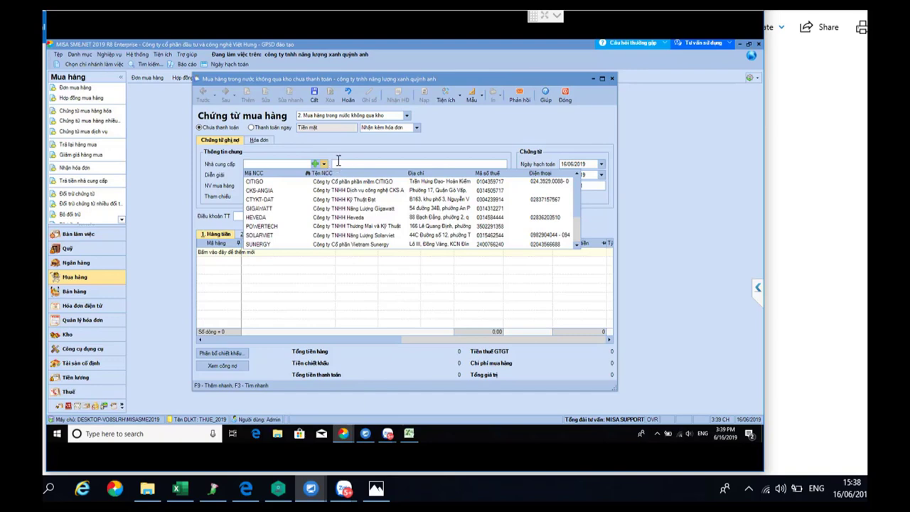
{"action": "type", "text": "hoa"}
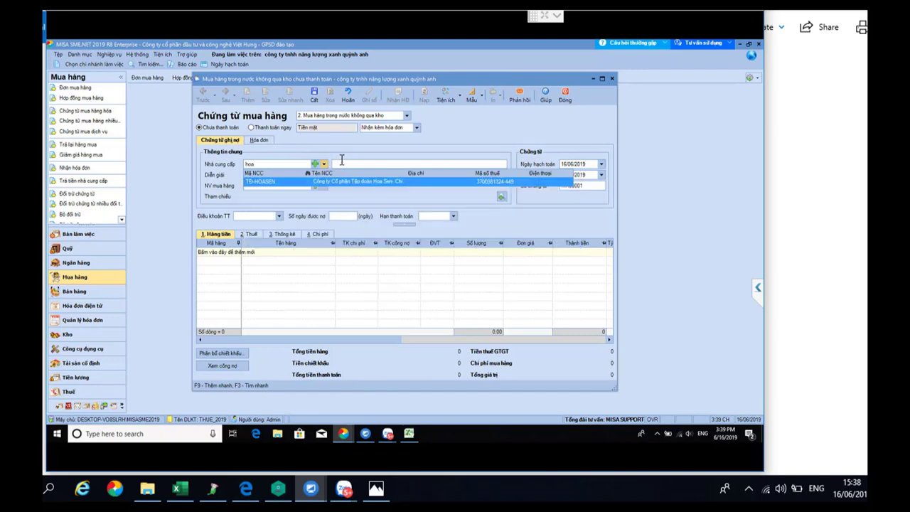
{"action": "left_click", "coordinate": [264, 181]}
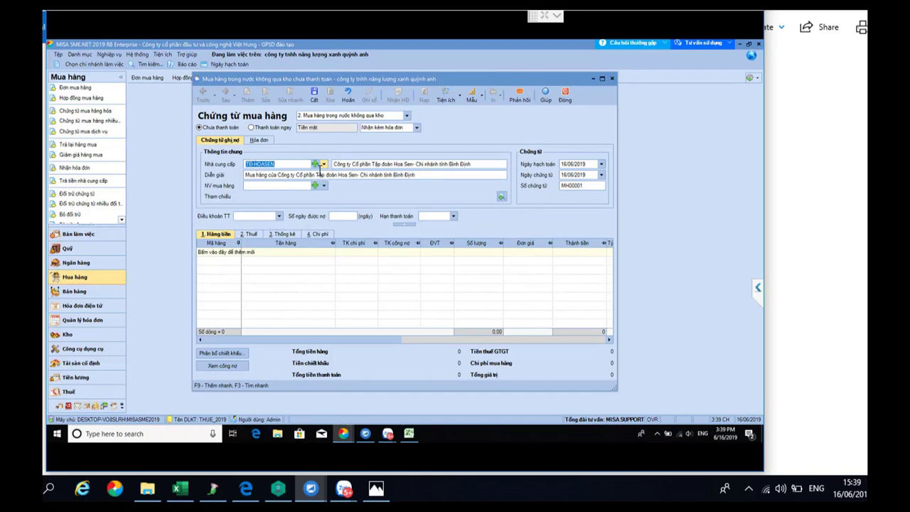
Check the seller's details on the invoice photo, look in on the Zalo call and return to the MISA voucher
{"action": "left_click", "coordinate": [377, 489]}
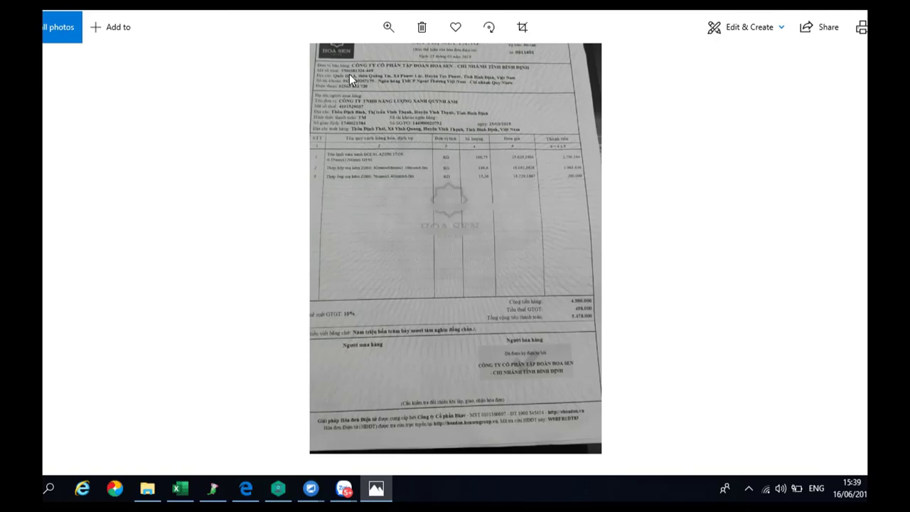
{"action": "key", "text": "alt+Tab"}
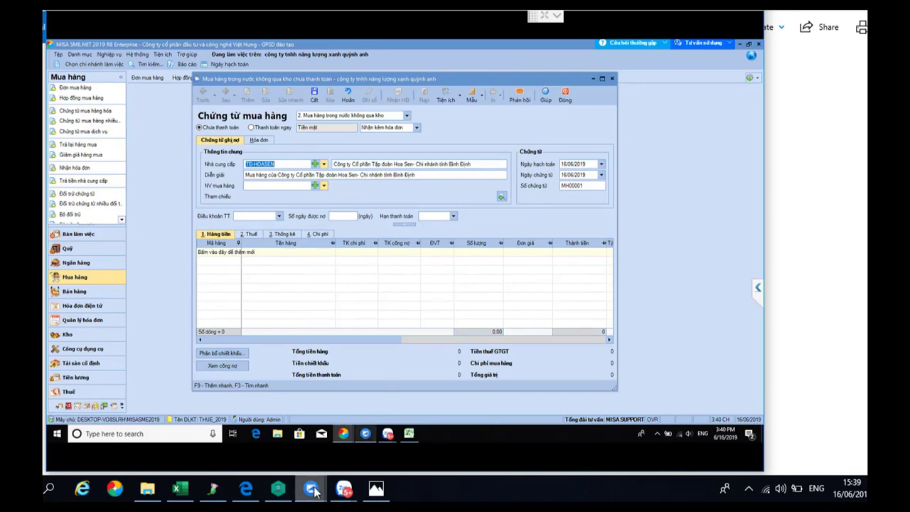
{"action": "mouse_move", "coordinate": [313, 490]}
{"action": "mouse_move", "coordinate": [344, 490]}
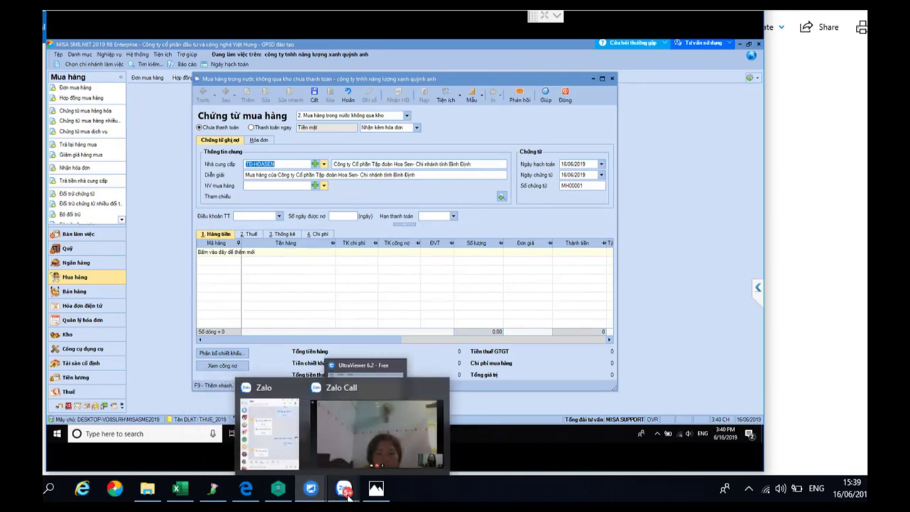
{"action": "left_click", "coordinate": [349, 448]}
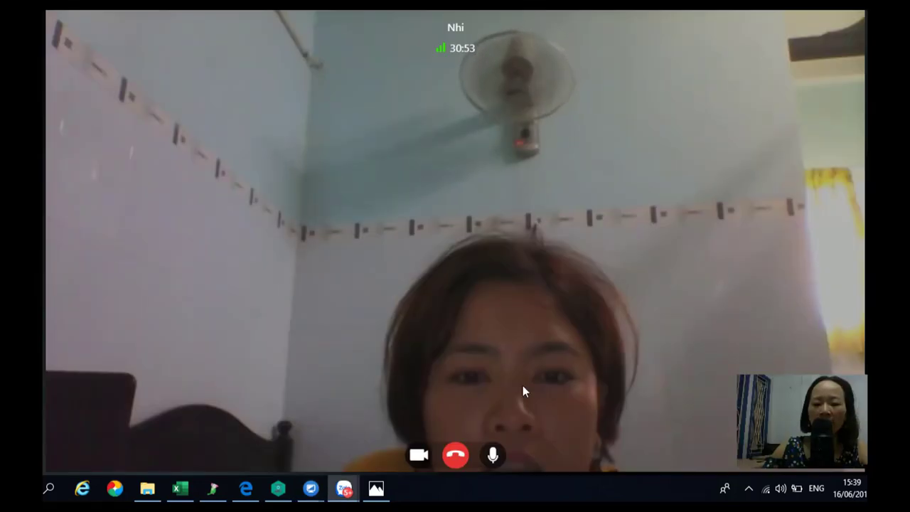
{"action": "mouse_move", "coordinate": [313, 496]}
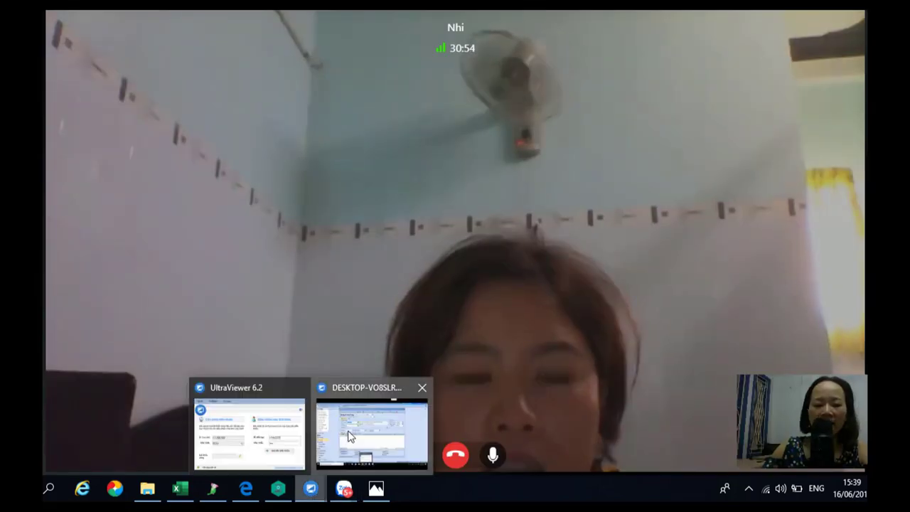
{"action": "left_click", "coordinate": [341, 440]}
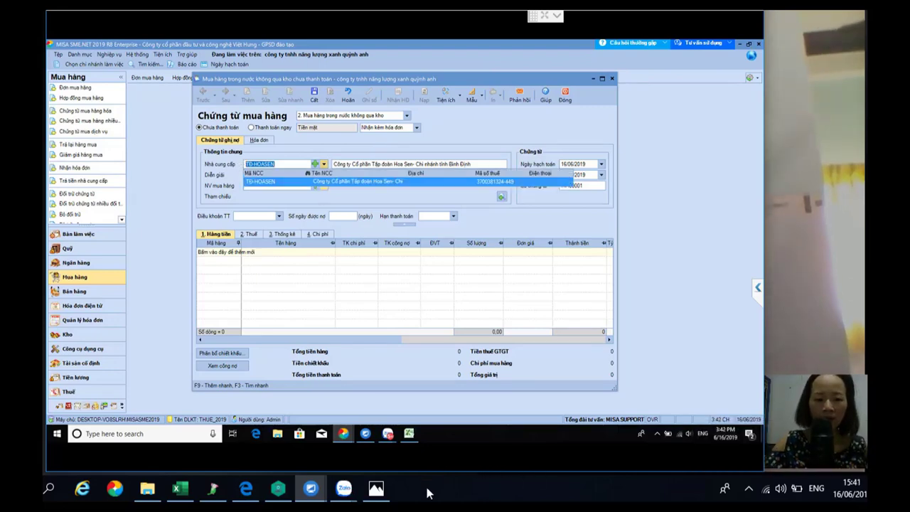
Compare the voucher's supplier with the invoice photo again and reselect TĐ-HOASEN from the supplier list
{"action": "left_click", "coordinate": [376, 489]}
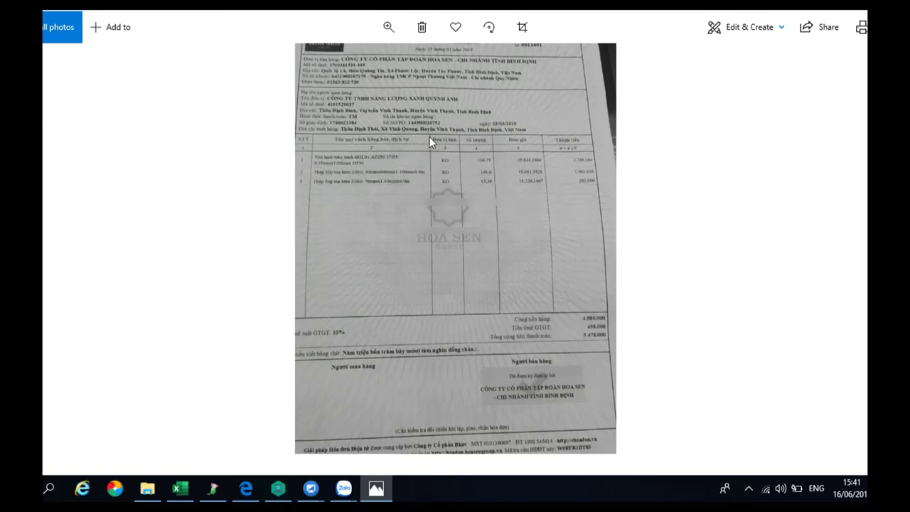
{"action": "left_click", "coordinate": [311, 488]}
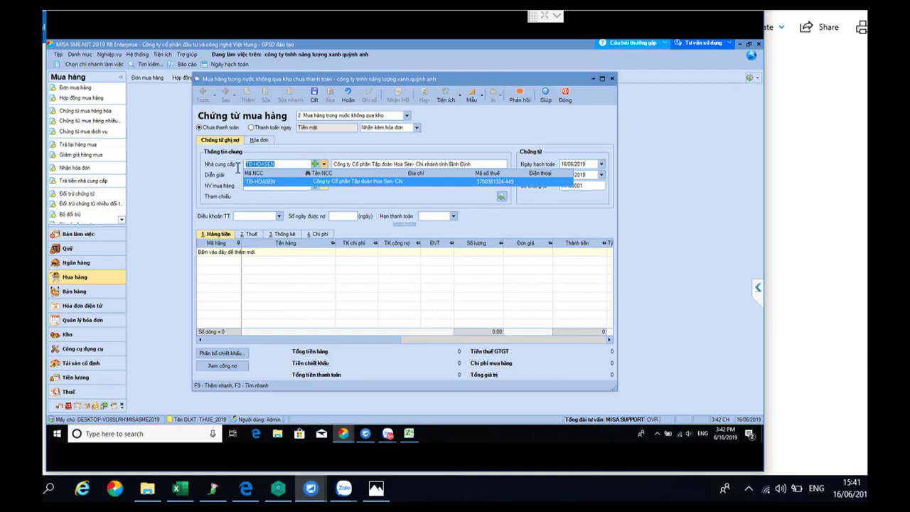
{"action": "left_click", "coordinate": [274, 183]}
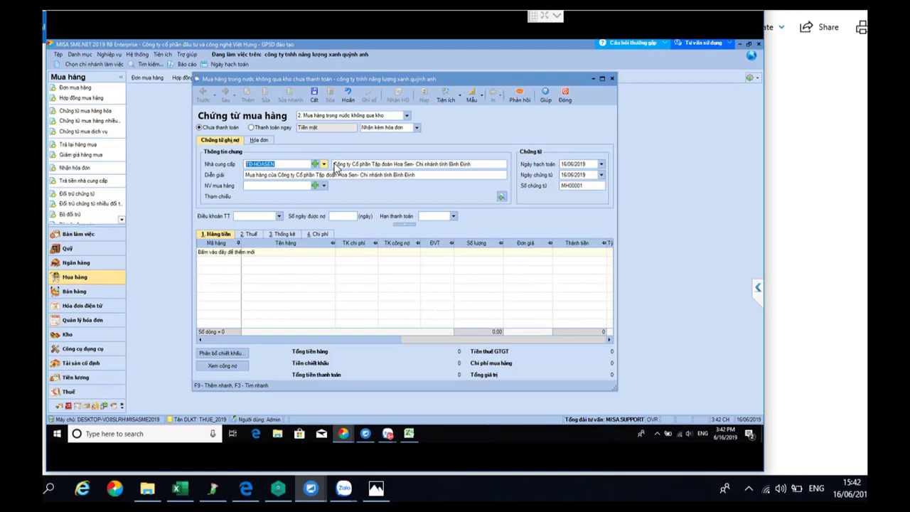
Examine the voucher's supplier code and name, and the tax code, code and address fields in the new-supplier form
{"action": "left_click", "coordinate": [286, 165]}
{"action": "left_click_drag", "start_coordinate": [281, 165], "coordinate": [236, 169]}
{"action": "left_click", "coordinate": [458, 164]}
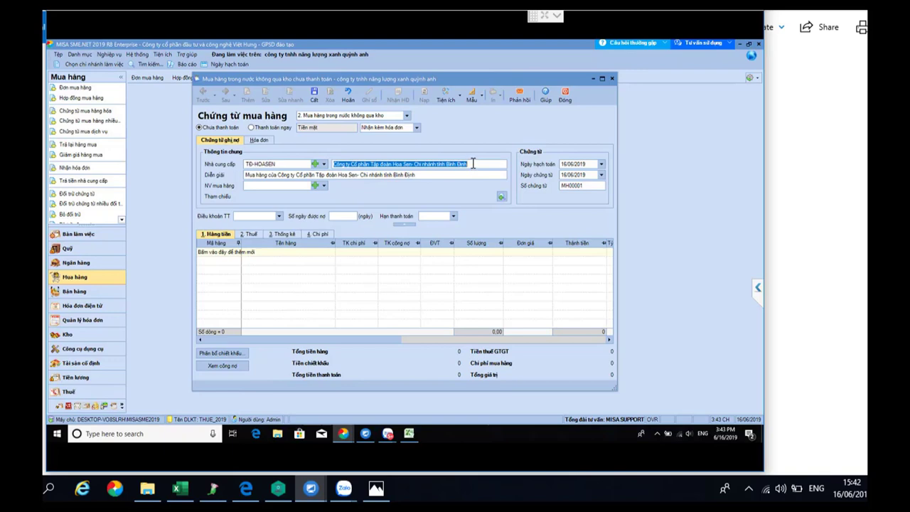
{"action": "left_click", "coordinate": [473, 164]}
{"action": "left_click_drag", "start_coordinate": [465, 165], "coordinate": [318, 173]}
{"action": "left_click", "coordinate": [315, 165]}
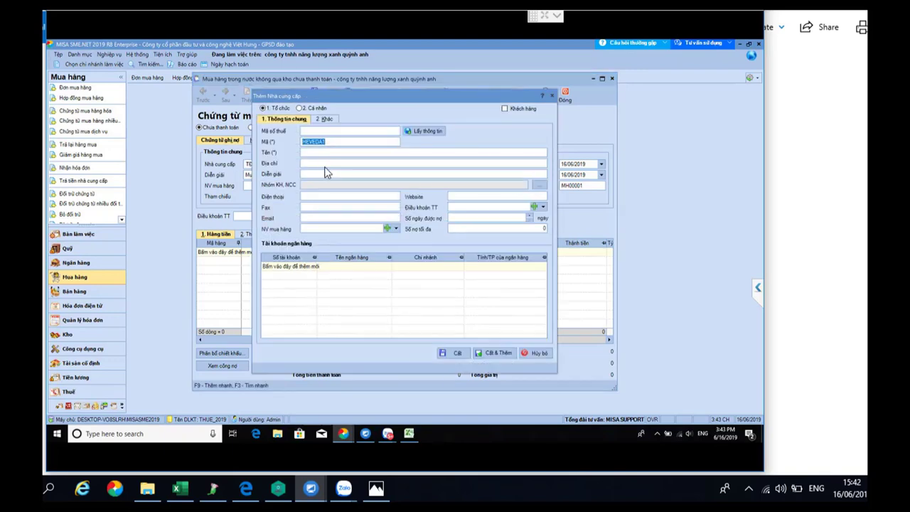
{"action": "left_click", "coordinate": [319, 132]}
{"action": "left_click", "coordinate": [324, 163]}
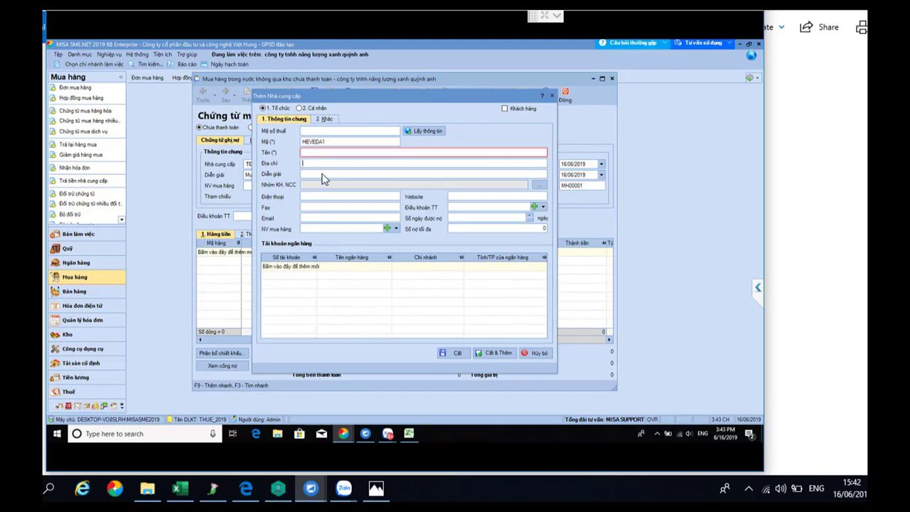
{"action": "left_click", "coordinate": [330, 143]}
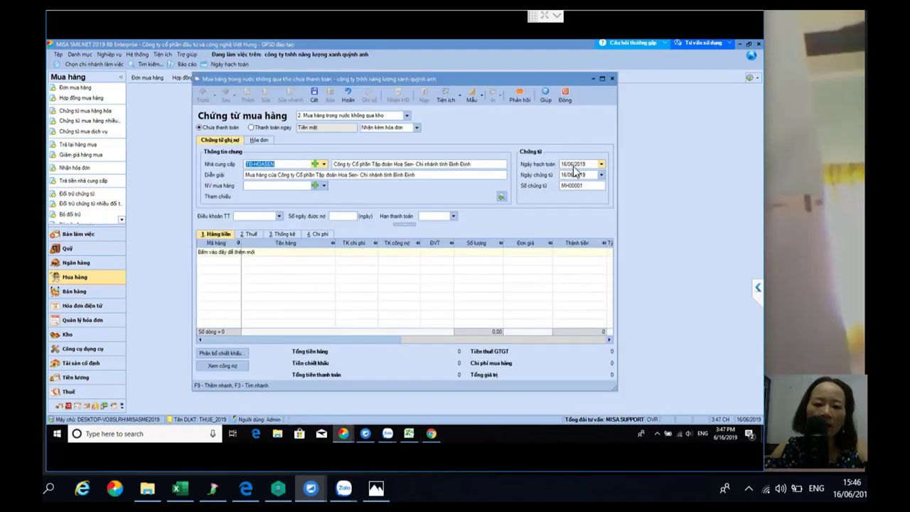
Consult the Hoa Sen invoice photo for its date and set the voucher's accounting date (Ngày hạch toán) to 25/03/2019
{"action": "left_click", "coordinate": [573, 166]}
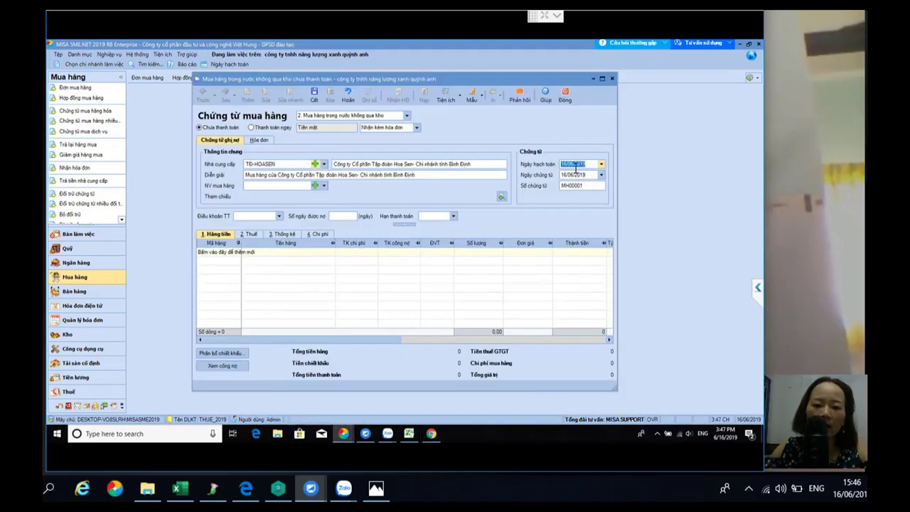
{"action": "left_click", "coordinate": [376, 487]}
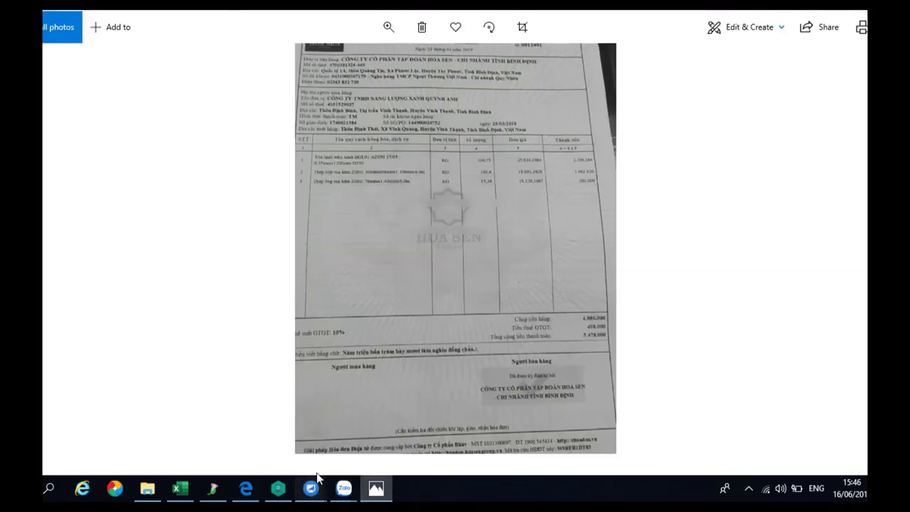
{"action": "mouse_move", "coordinate": [311, 488]}
{"action": "left_click", "coordinate": [353, 442]}
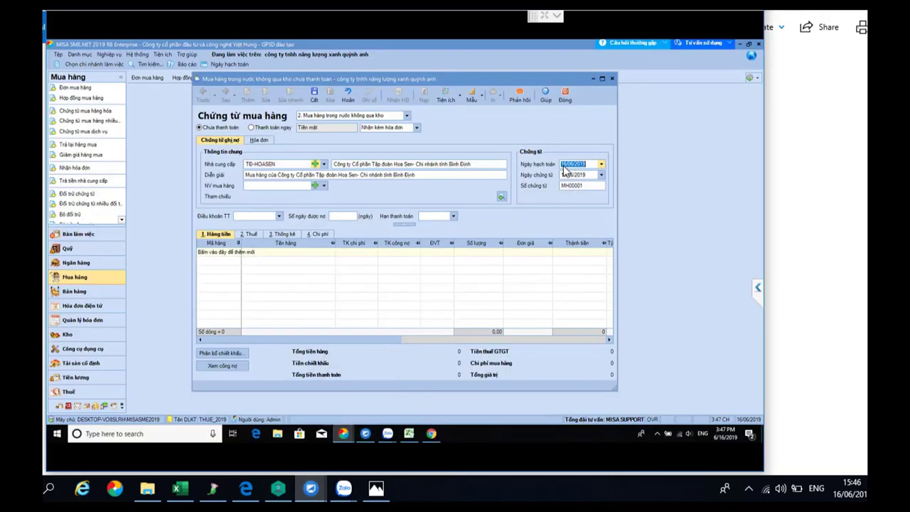
{"action": "left_click", "coordinate": [585, 165]}
{"action": "left_click", "coordinate": [601, 164]}
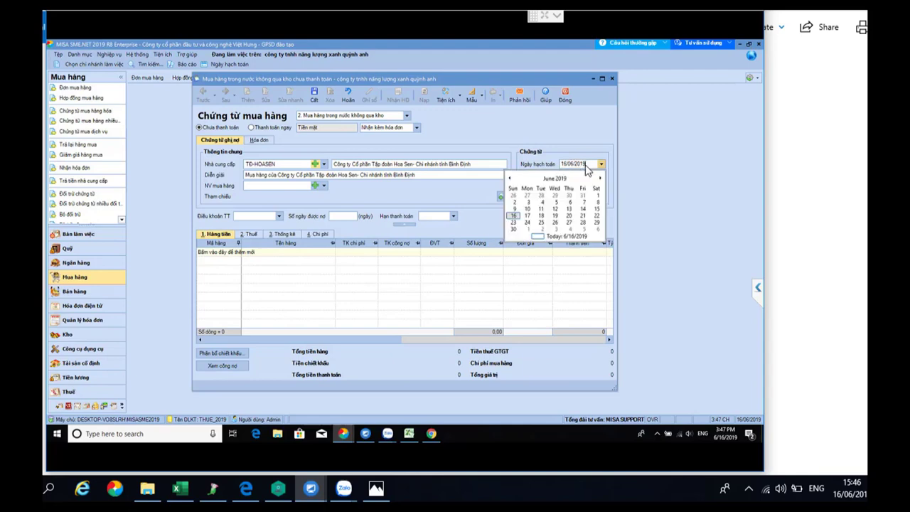
{"action": "left_click", "coordinate": [585, 166]}
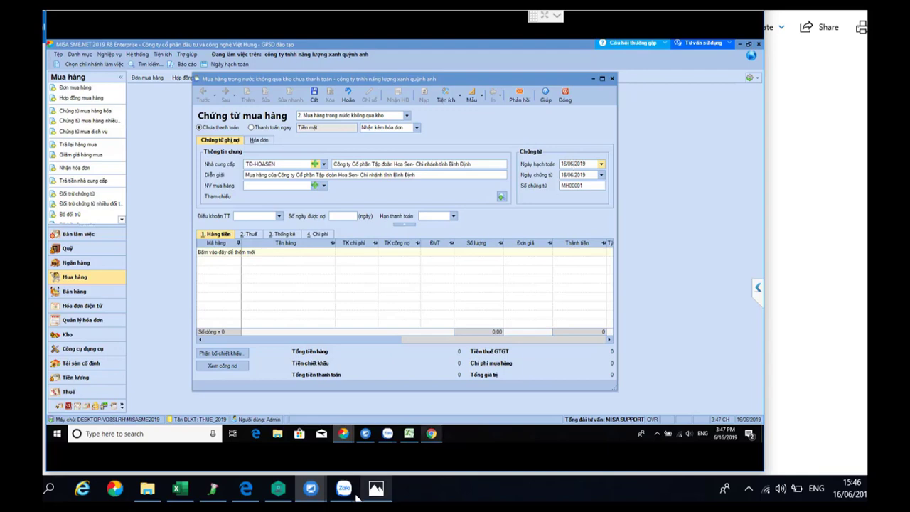
{"action": "type", "text": "2503"}
{"action": "mouse_move", "coordinate": [349, 433]}
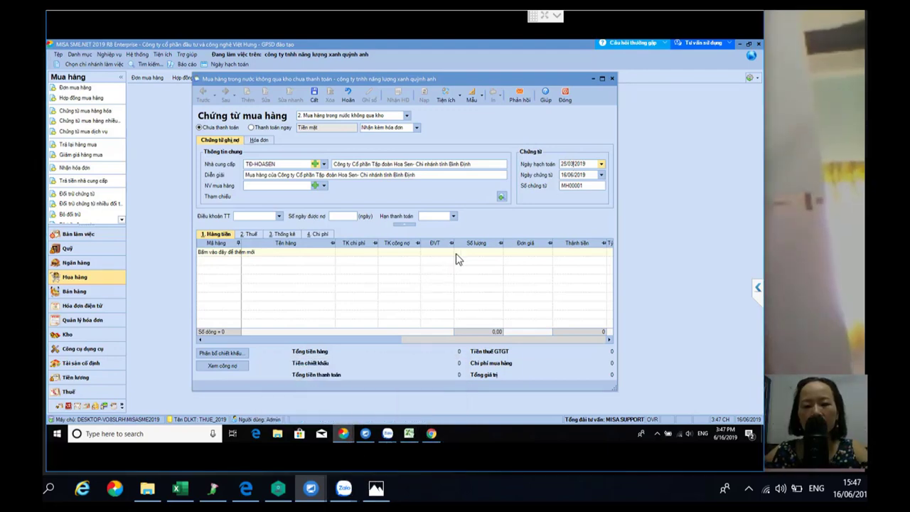
{"action": "key", "text": "Tab"}
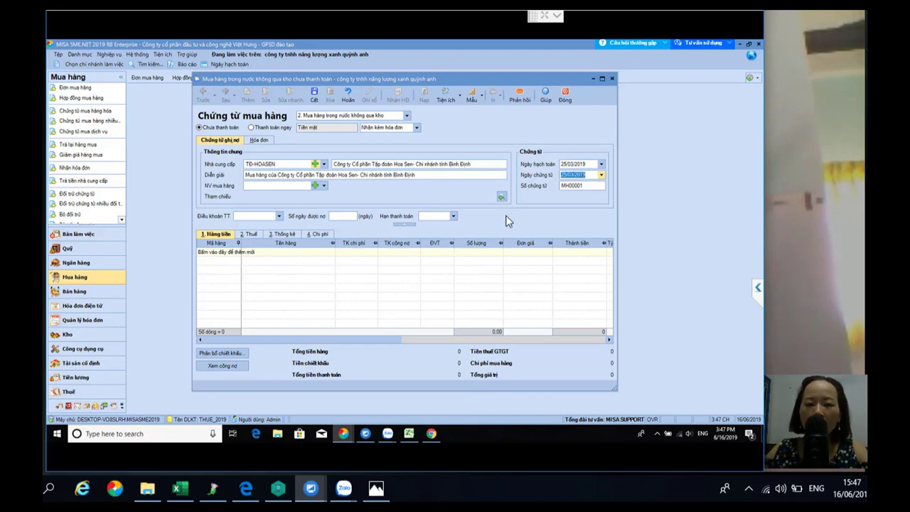
Review the voucher's accounting date, document date and Chưa thanh toán payment status
{"action": "left_click", "coordinate": [578, 164]}
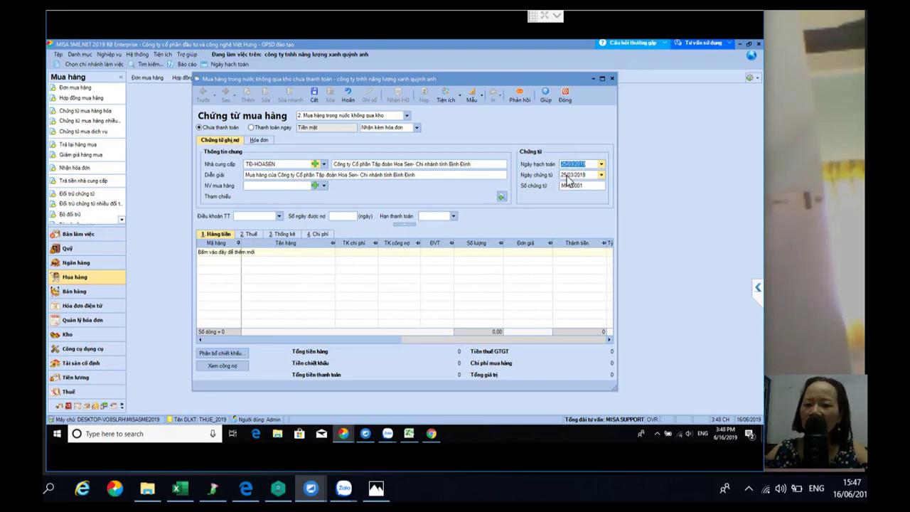
{"action": "left_click", "coordinate": [570, 175]}
{"action": "left_click", "coordinate": [583, 165]}
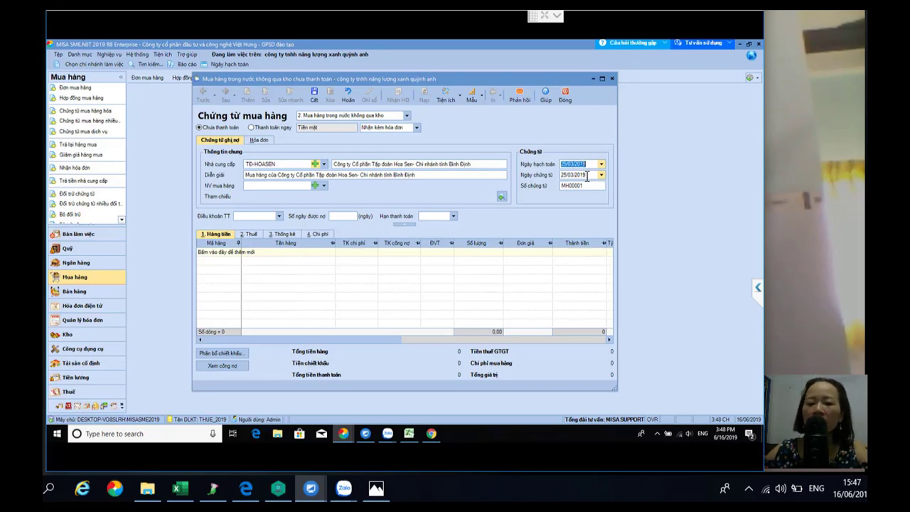
{"action": "left_click", "coordinate": [590, 166]}
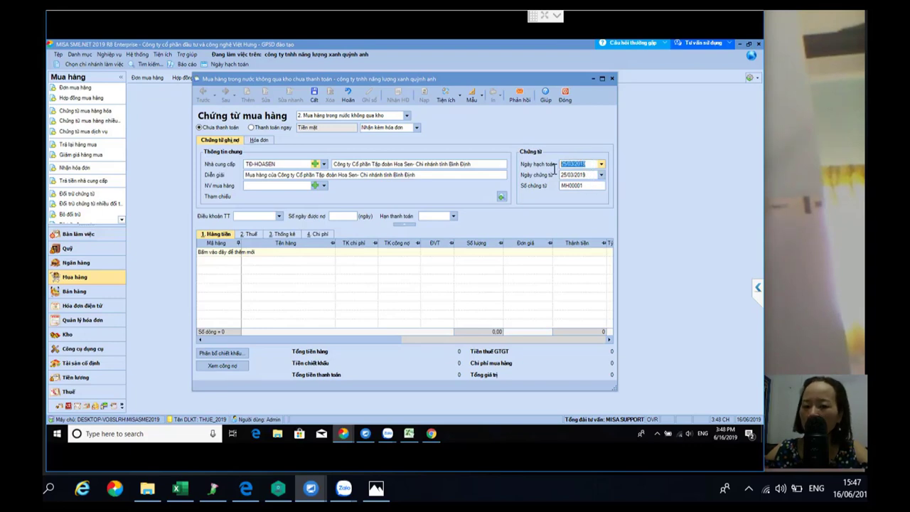
{"action": "left_click", "coordinate": [570, 178]}
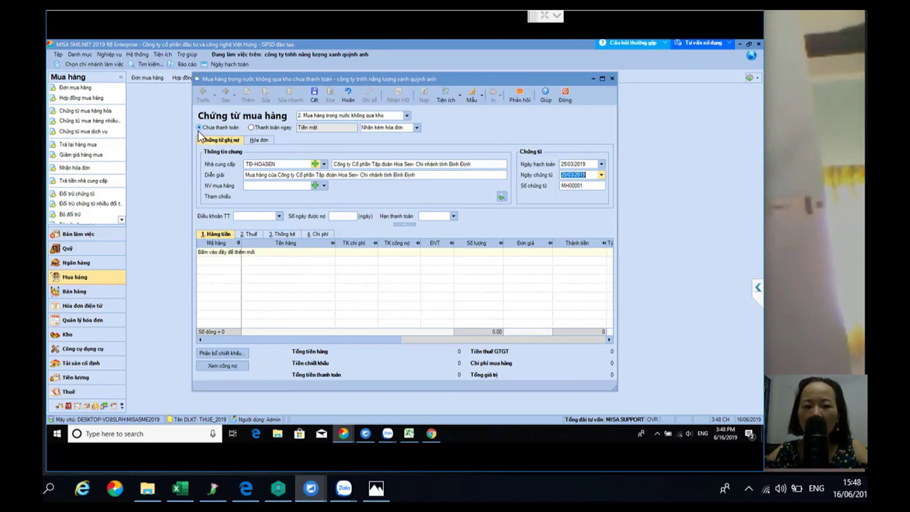
{"action": "left_click", "coordinate": [199, 132]}
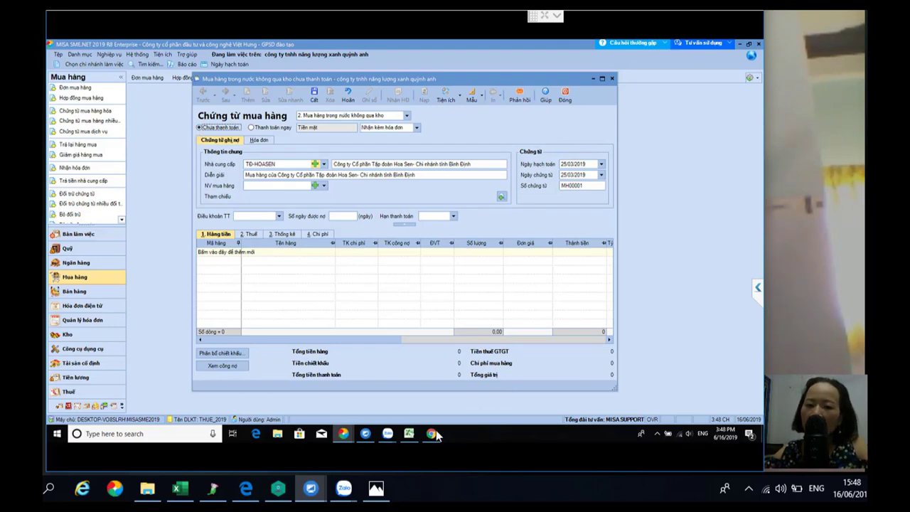
Switch to the Excel workbook and replace the SCMH credit entry in D11 with "Co 331"
{"action": "mouse_move", "coordinate": [413, 439]}
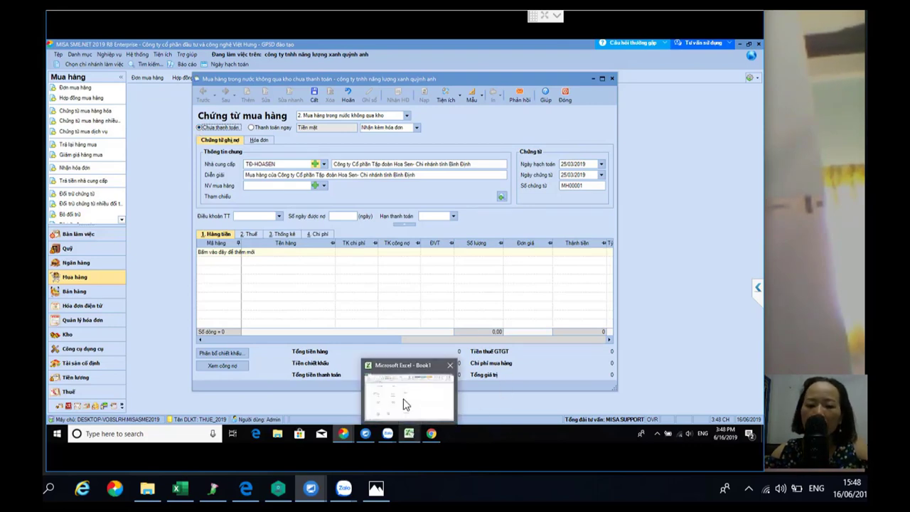
{"action": "left_click", "coordinate": [407, 404]}
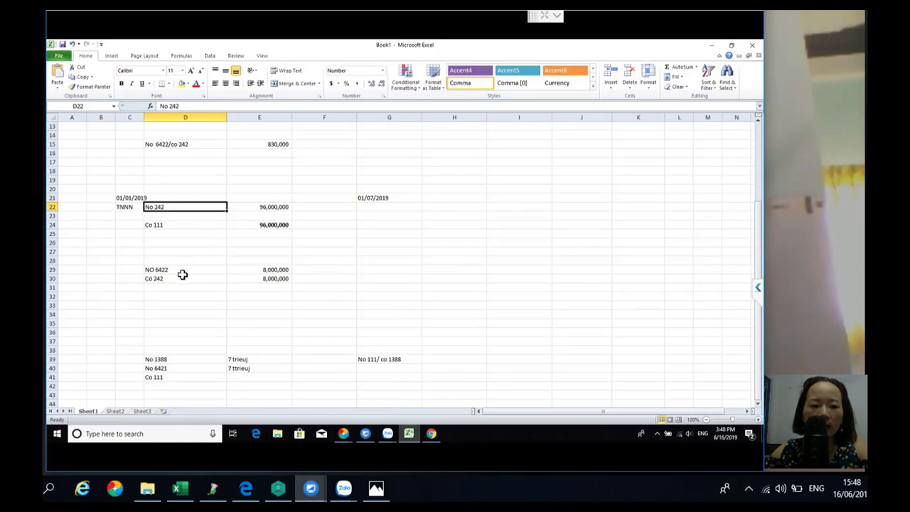
{"action": "left_click", "coordinate": [179, 144]}
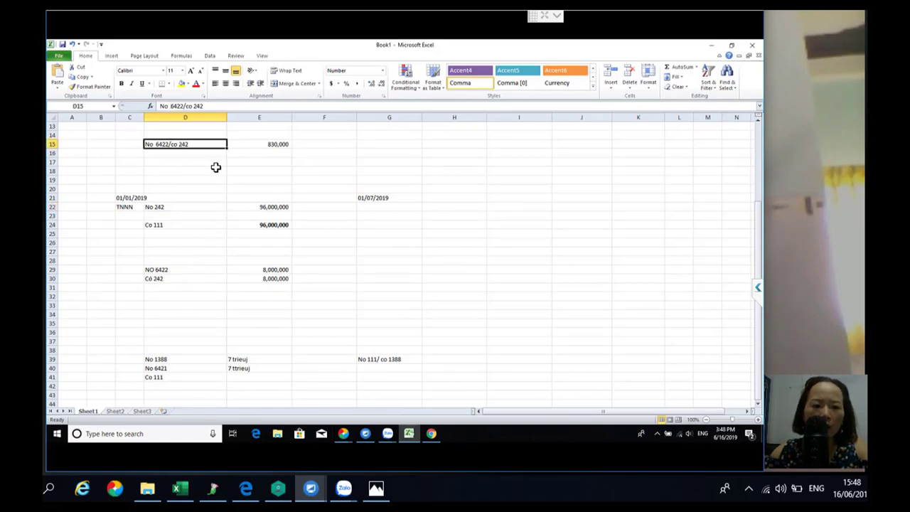
{"action": "scroll", "coordinate": [213, 167], "scroll_direction": "up", "scroll_amount": 2}
{"action": "left_click", "coordinate": [205, 162]}
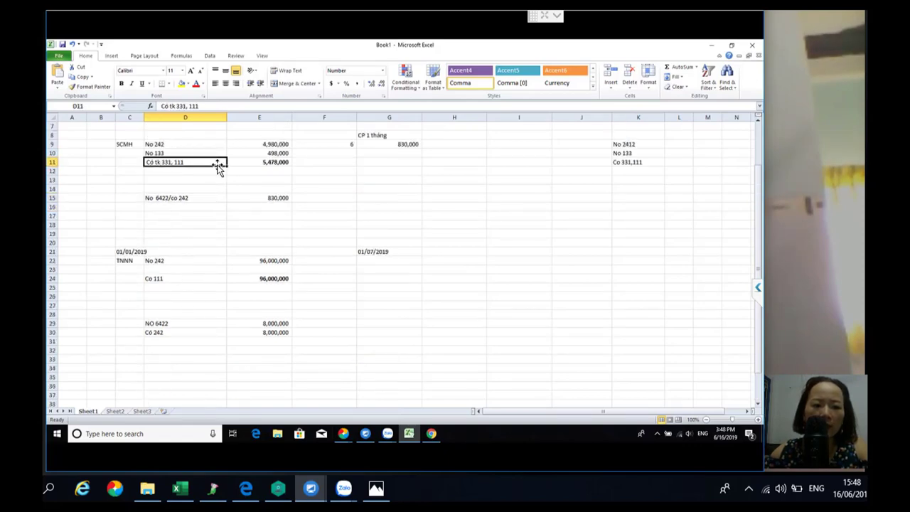
{"action": "type", "text": "Co 331"}
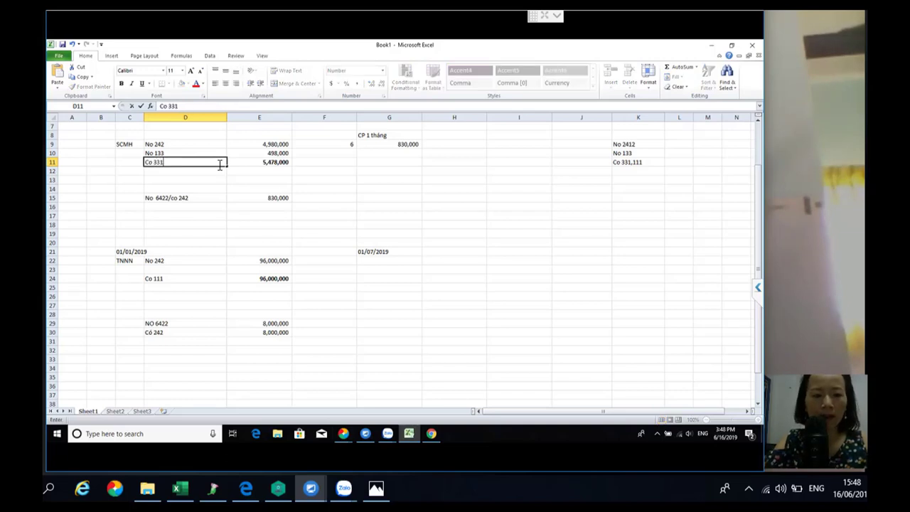
{"action": "left_click", "coordinate": [254, 171]}
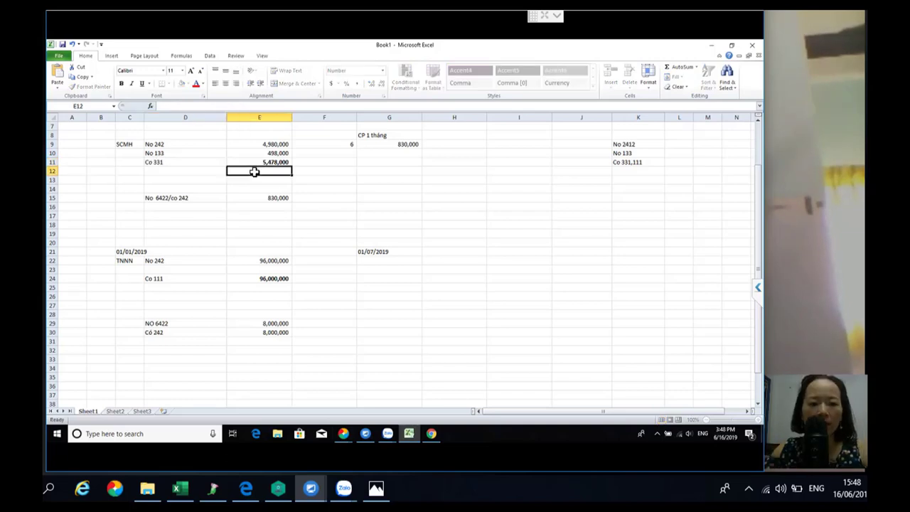
{"action": "left_click", "coordinate": [171, 162]}
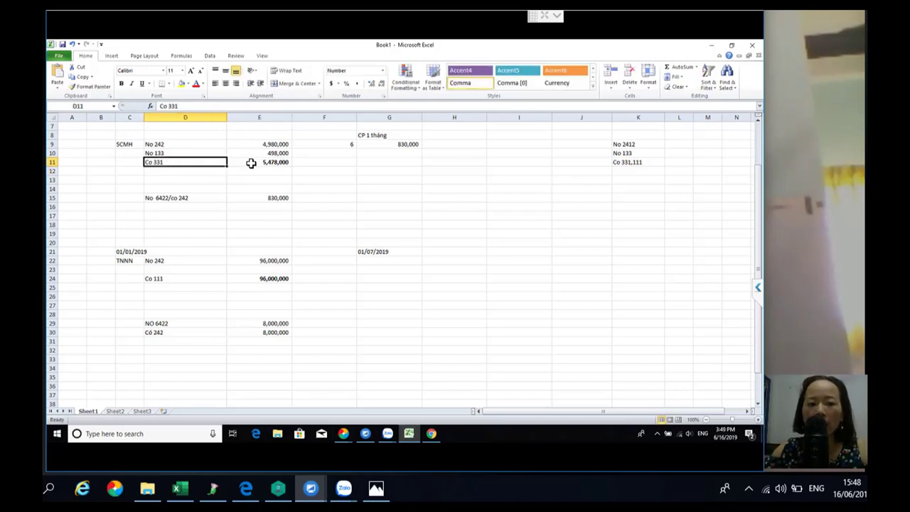
Add the payment entry "No 331" in H11 and "Co 112" in H12, and select D11:H11 to compare both 331 lines
{"action": "left_click", "coordinate": [440, 164]}
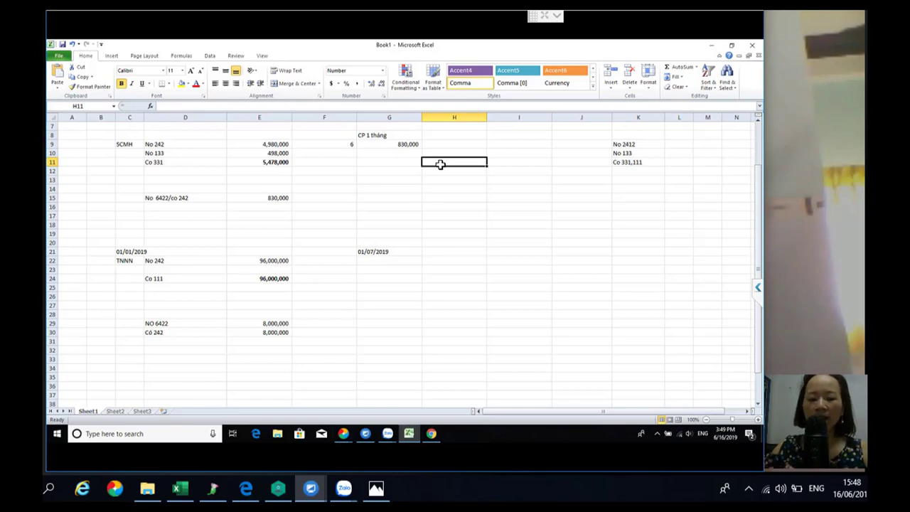
{"action": "type", "text": "No 331"}
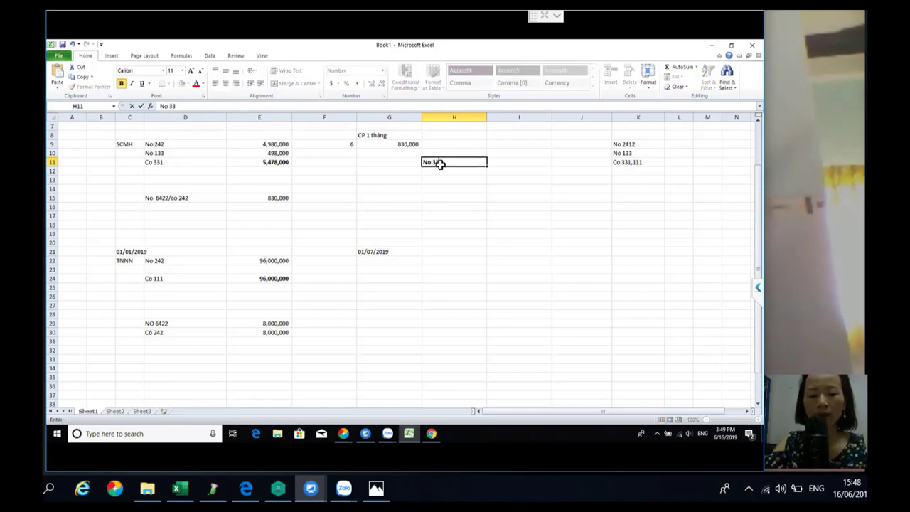
{"action": "key", "text": "Return"}
{"action": "type", "text": "Co 112"}
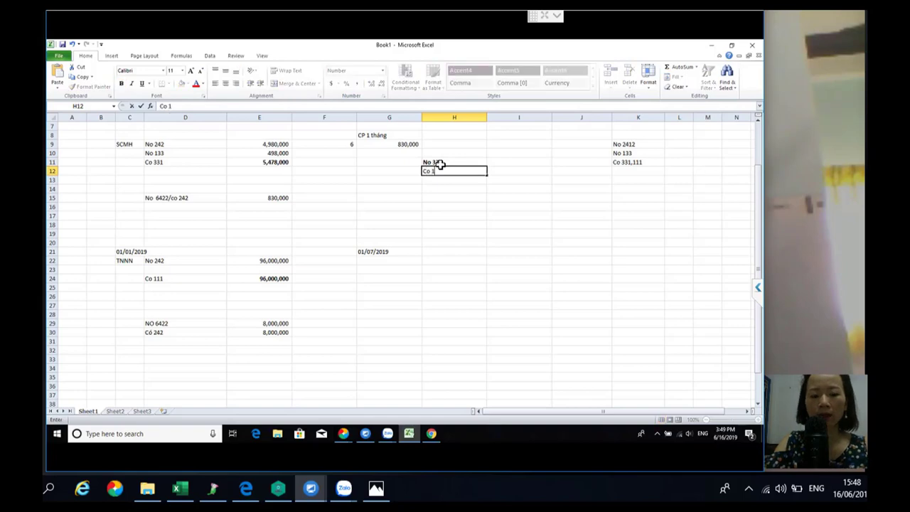
{"action": "key", "text": "Return"}
{"action": "left_click", "coordinate": [439, 163]}
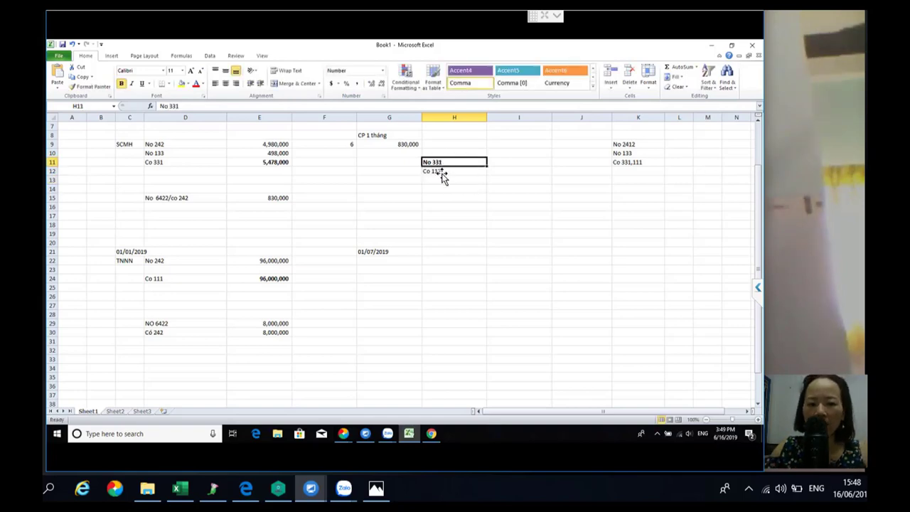
{"action": "left_click", "coordinate": [124, 144]}
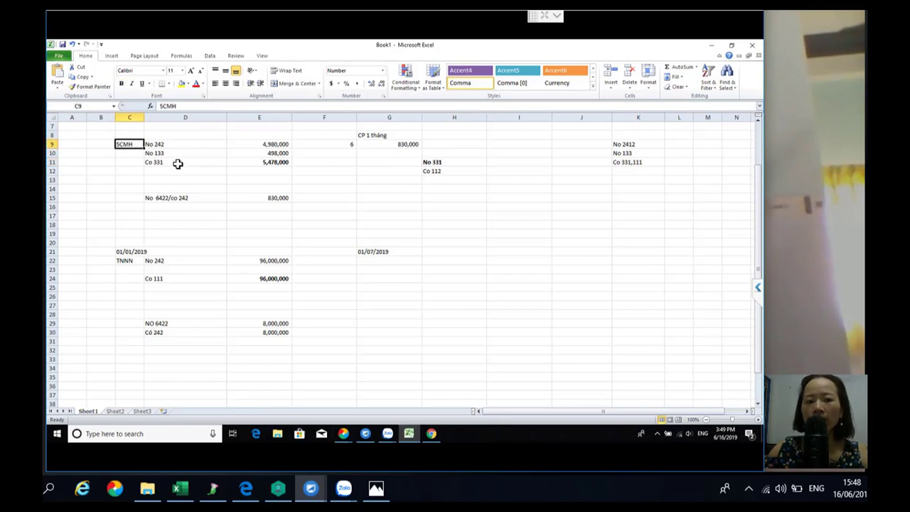
{"action": "left_click_drag", "start_coordinate": [177, 163], "coordinate": [348, 161]}
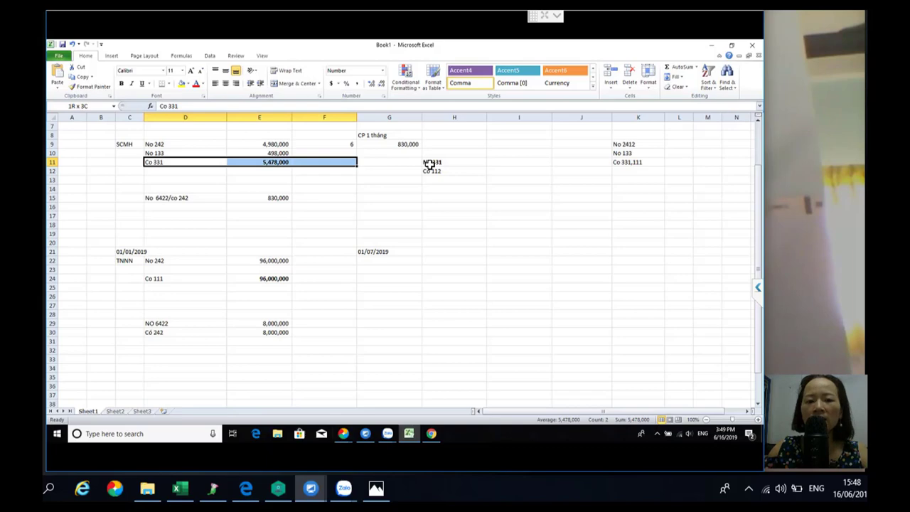
{"action": "left_click_drag", "start_coordinate": [429, 164], "coordinate": [416, 163]}
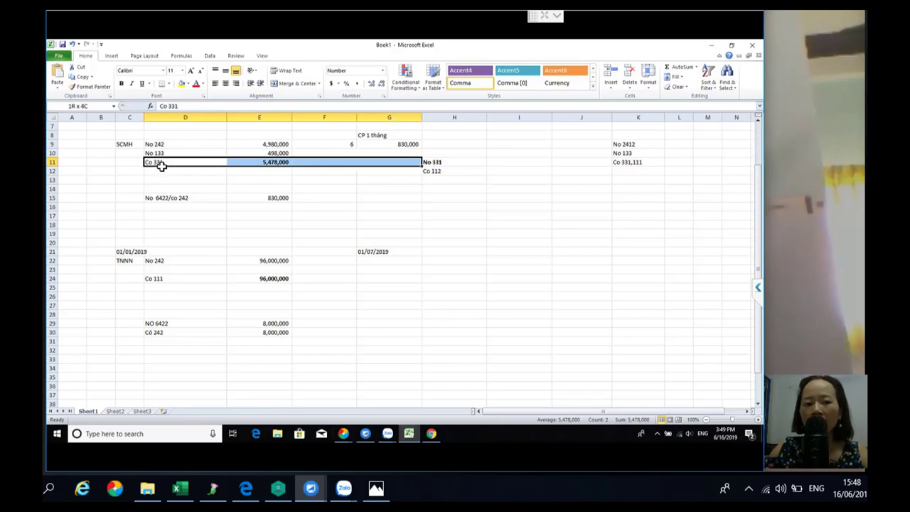
{"action": "key", "text": "shift+Right"}
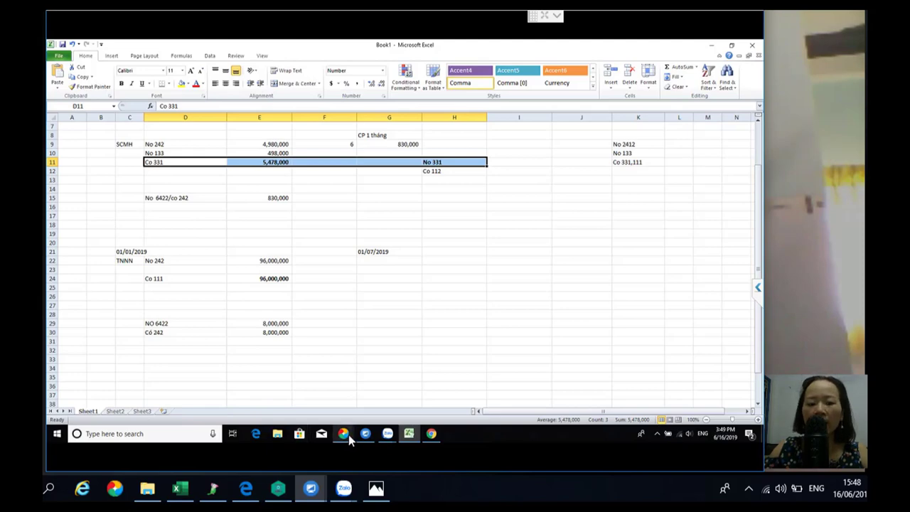
Return to the MISA purchase voucher and view its Thanh toán ngay layout, restoring the payment status to Chưa thanh toán
{"action": "mouse_move", "coordinate": [349, 434]}
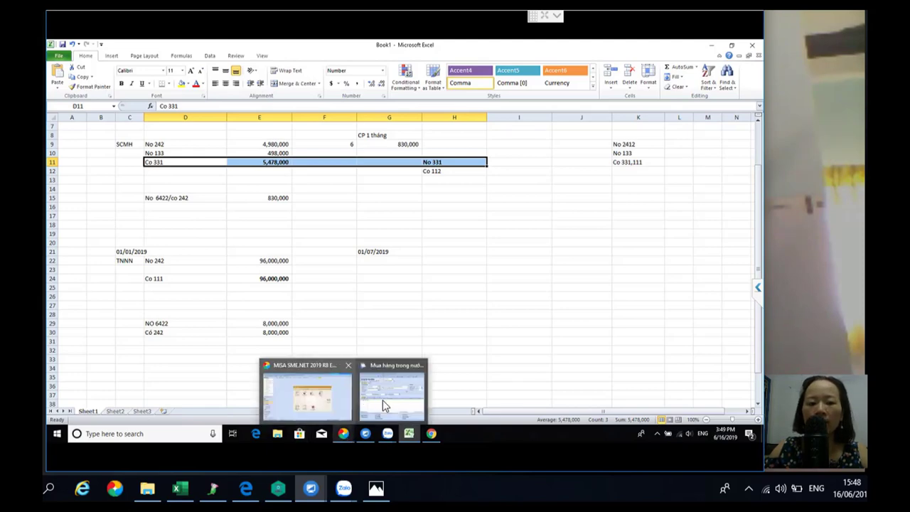
{"action": "left_click", "coordinate": [383, 400]}
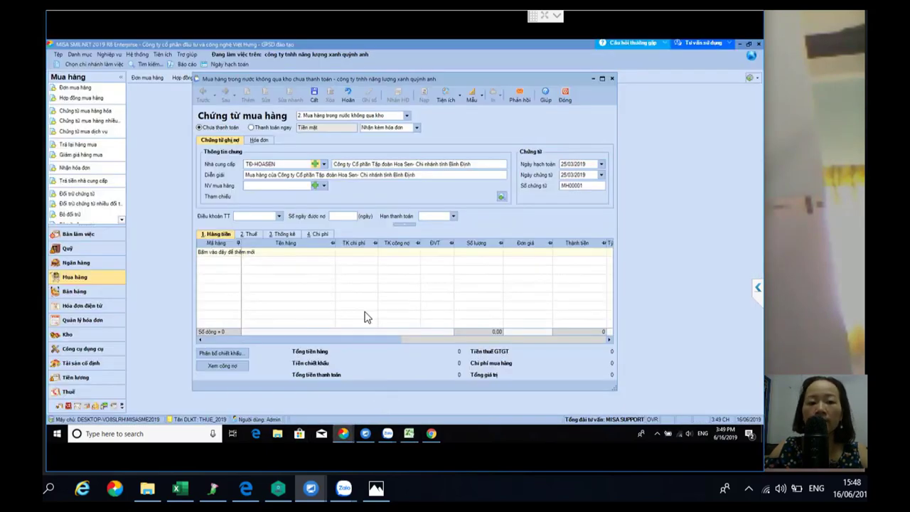
{"action": "left_click", "coordinate": [249, 127]}
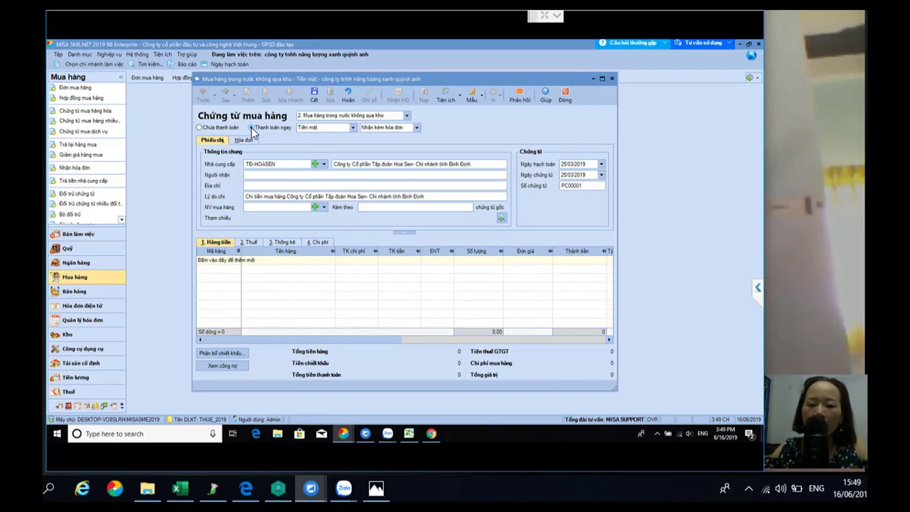
{"action": "left_click", "coordinate": [200, 128]}
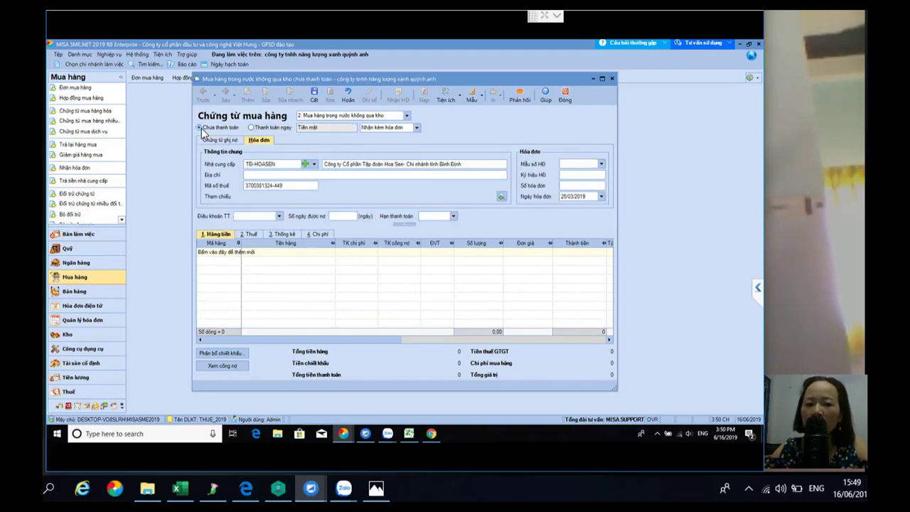
Set the voucher to Thanh toán ngay, trying Ủy nhiệm chi and settling on Tiền mặt as the payment method
{"action": "left_click", "coordinate": [251, 128]}
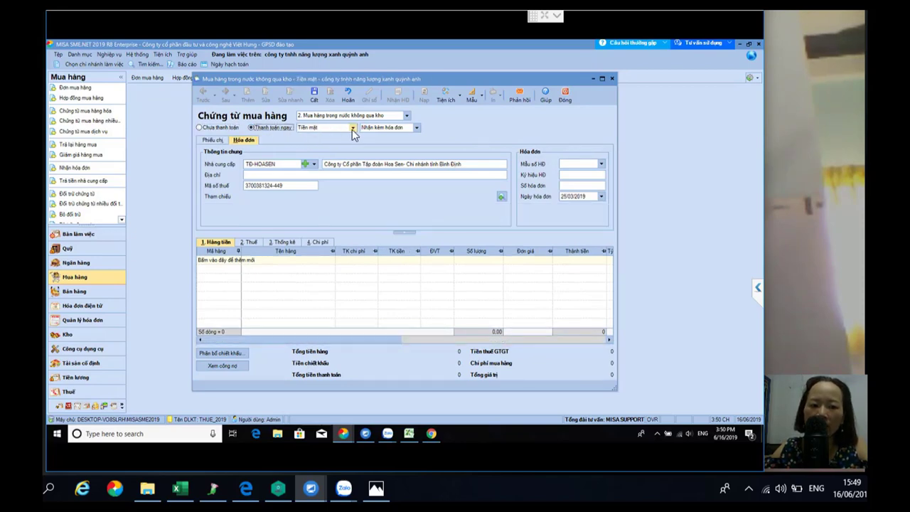
{"action": "left_click", "coordinate": [353, 128]}
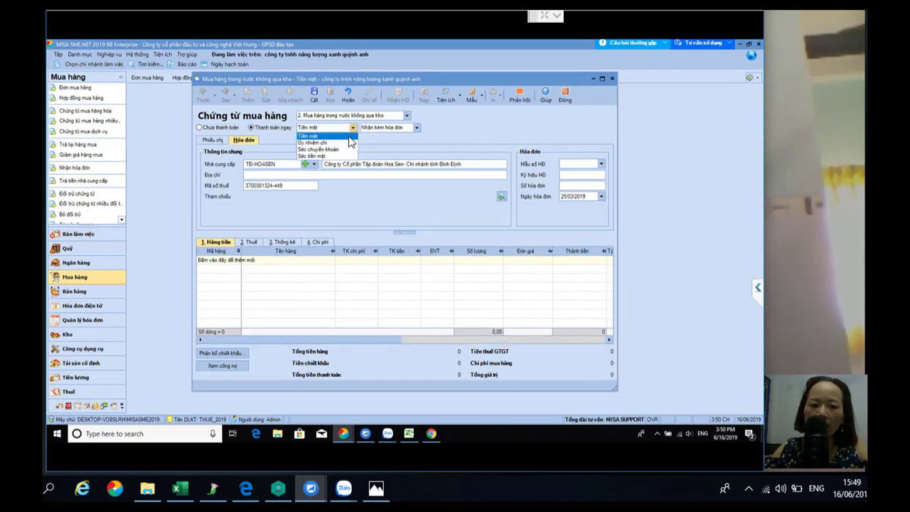
{"action": "left_click", "coordinate": [334, 143]}
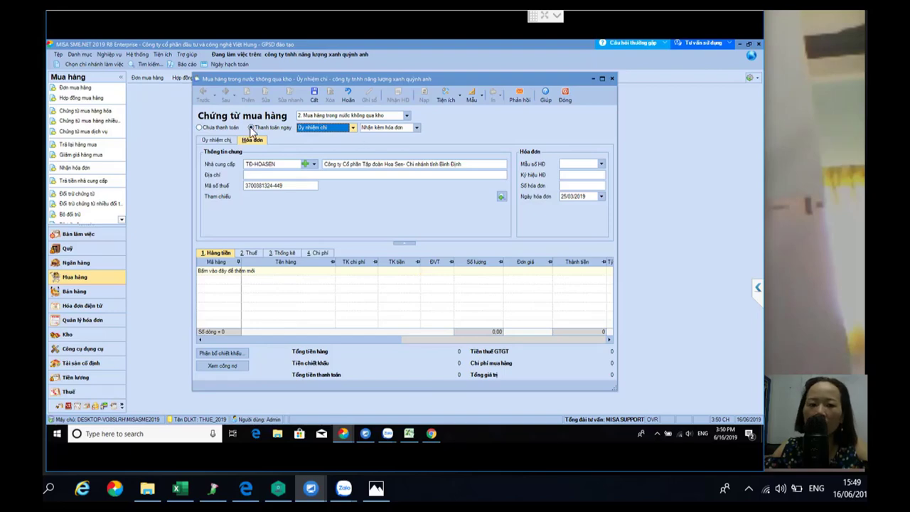
{"action": "left_click", "coordinate": [354, 131]}
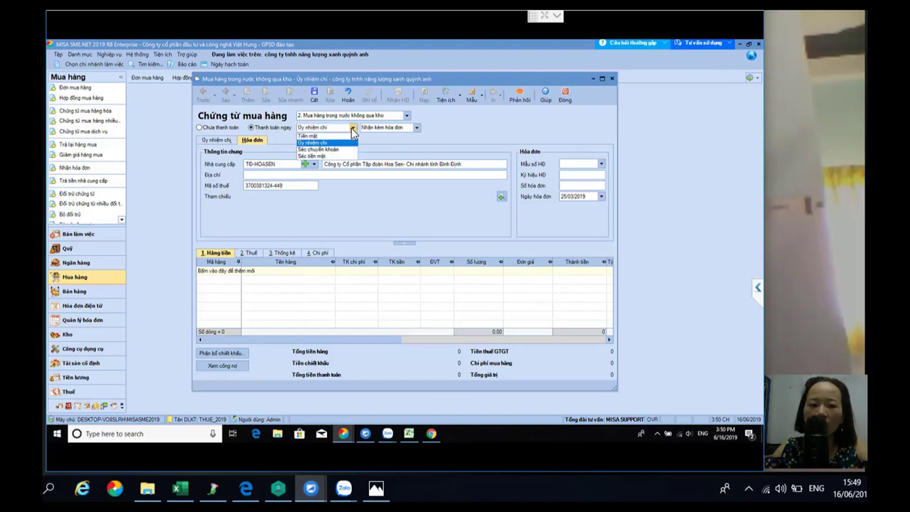
{"action": "left_click", "coordinate": [318, 140]}
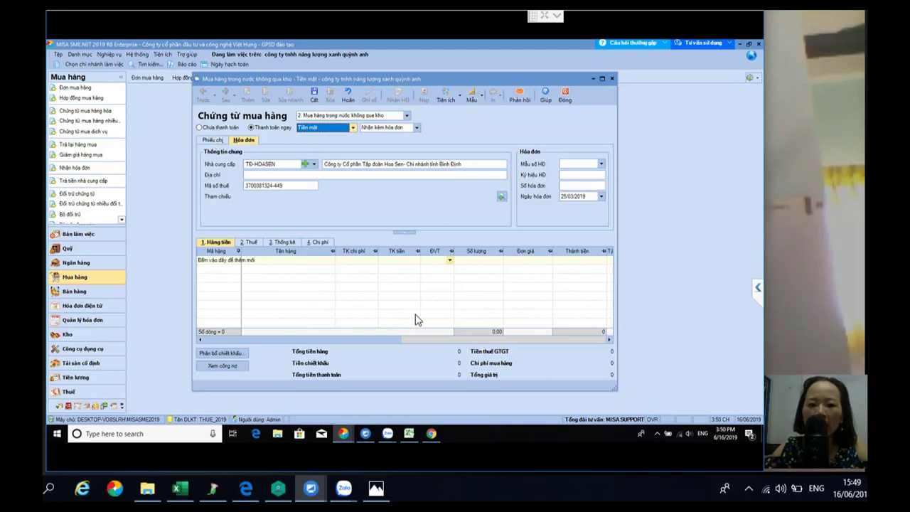
Compare the Phiếu chi and Hóa đơn sections of the cash-paid purchase voucher
{"action": "left_click", "coordinate": [205, 141]}
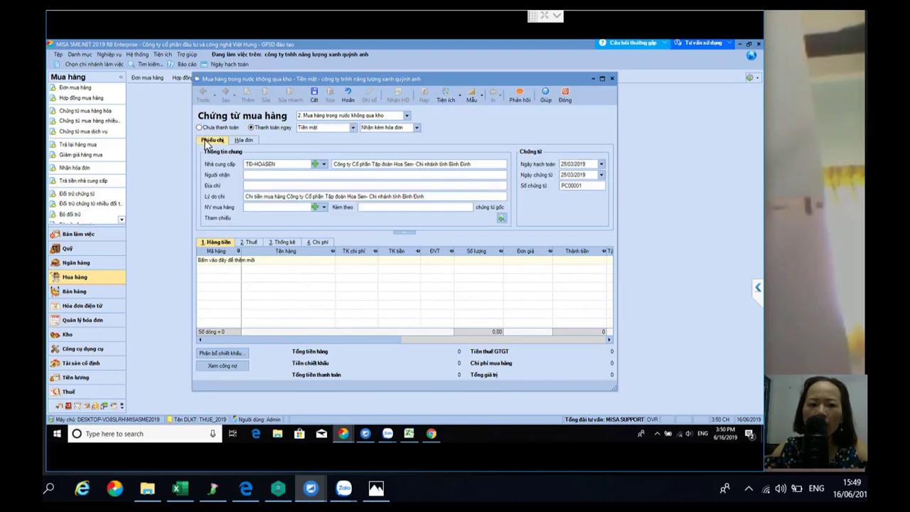
{"action": "left_click", "coordinate": [242, 143]}
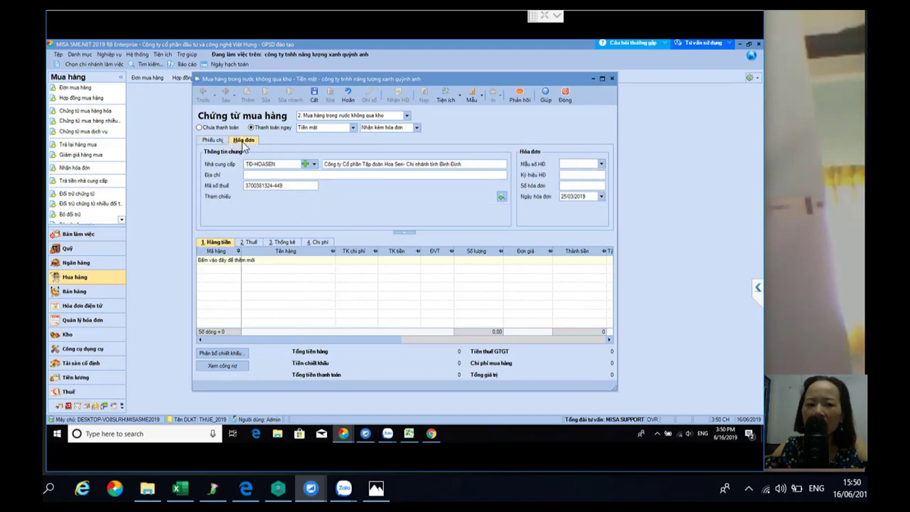
{"action": "left_click", "coordinate": [220, 144]}
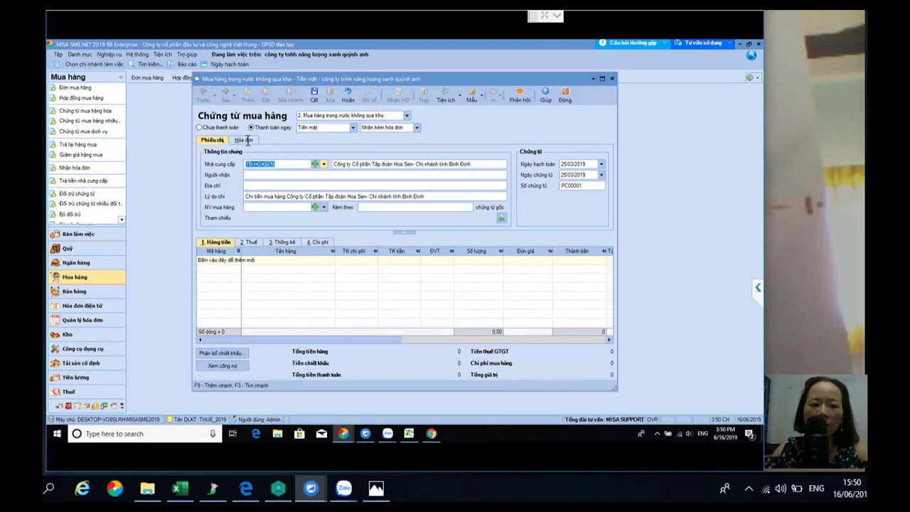
{"action": "left_click", "coordinate": [244, 140]}
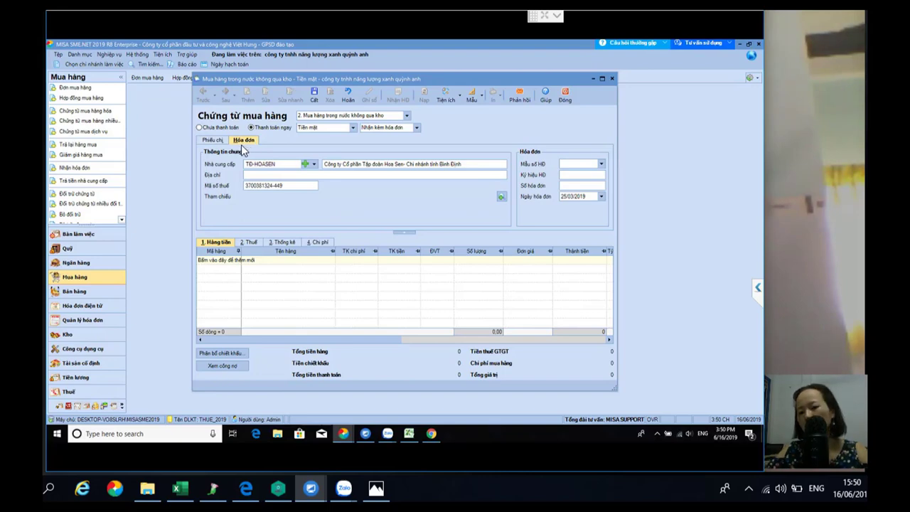
{"action": "left_click", "coordinate": [213, 140]}
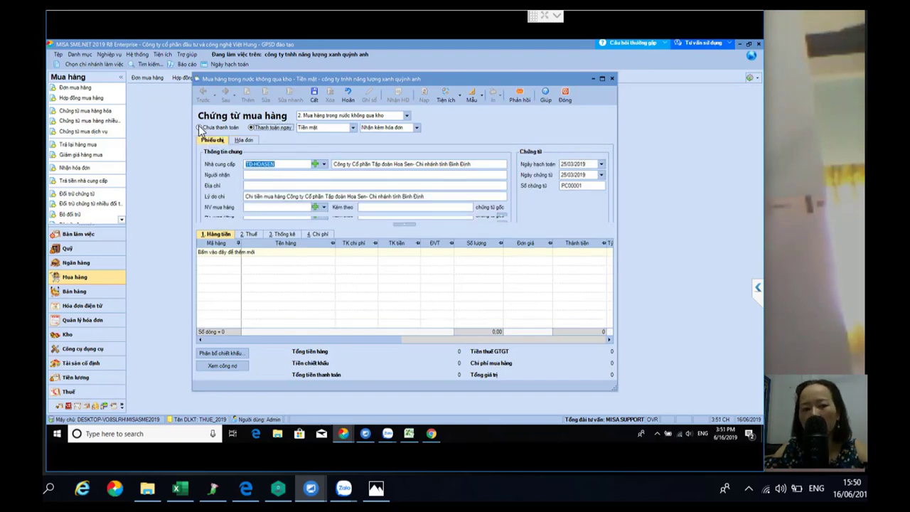
Compare the voucher's document layouts under Chưa thanh toán and Thanh toán ngay, leaving it on Thanh toán ngay
{"action": "left_click", "coordinate": [200, 127]}
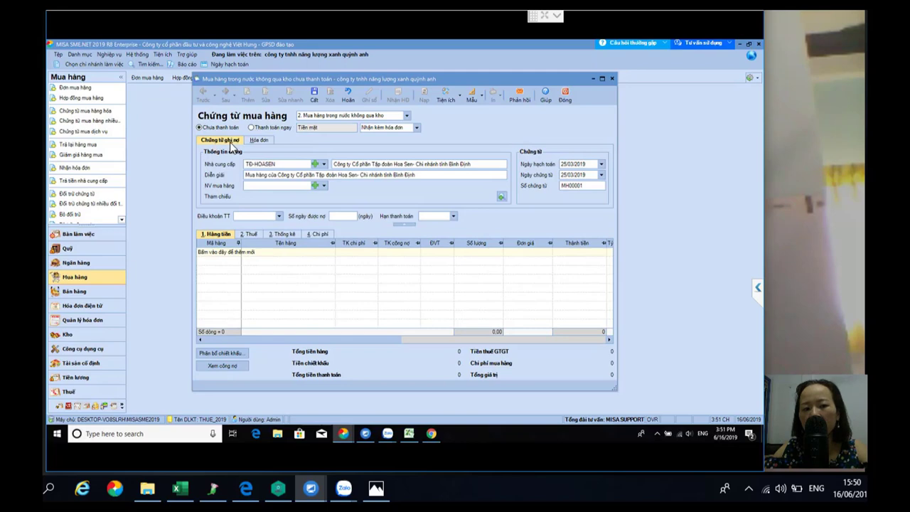
{"action": "left_click", "coordinate": [251, 127]}
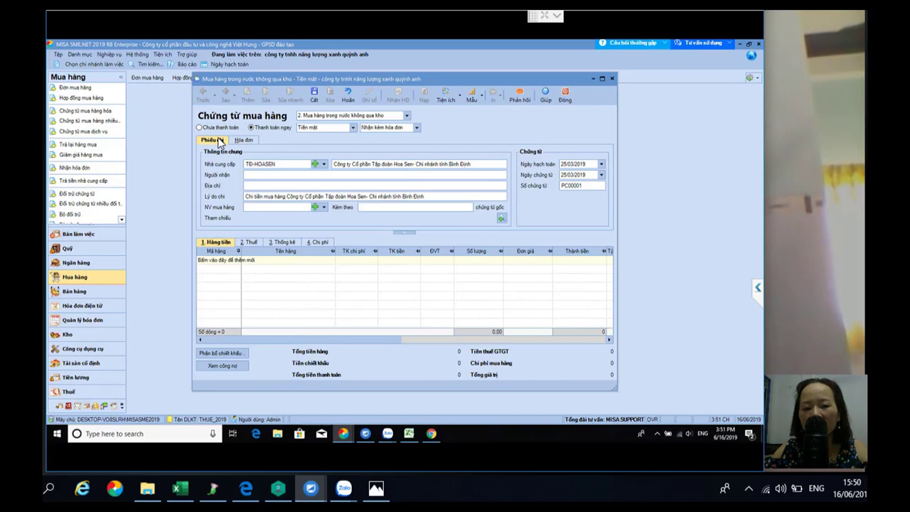
{"action": "left_click", "coordinate": [200, 127]}
{"action": "left_click", "coordinate": [251, 127]}
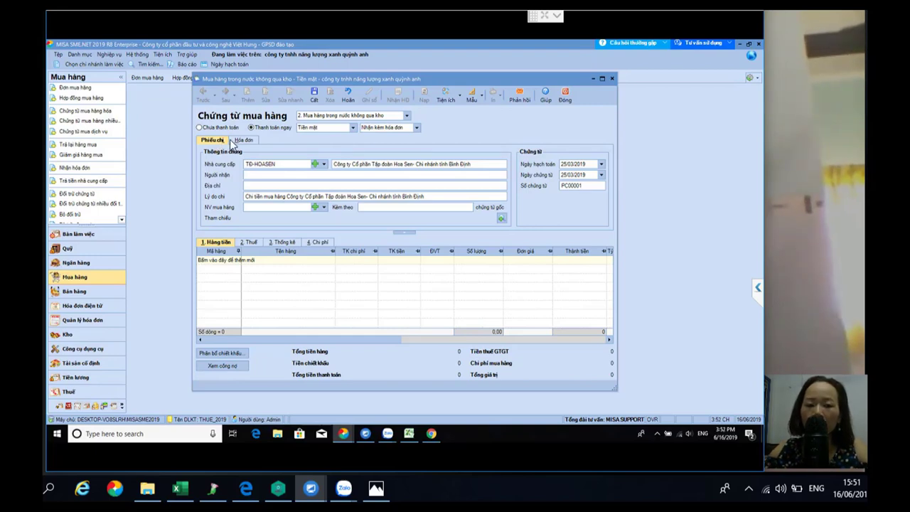
Enter the recipient's full name in the Người nhận field of the Phiếu chi
{"action": "left_click", "coordinate": [249, 175]}
{"action": "type", "text": "Nguyễn Văn A"}
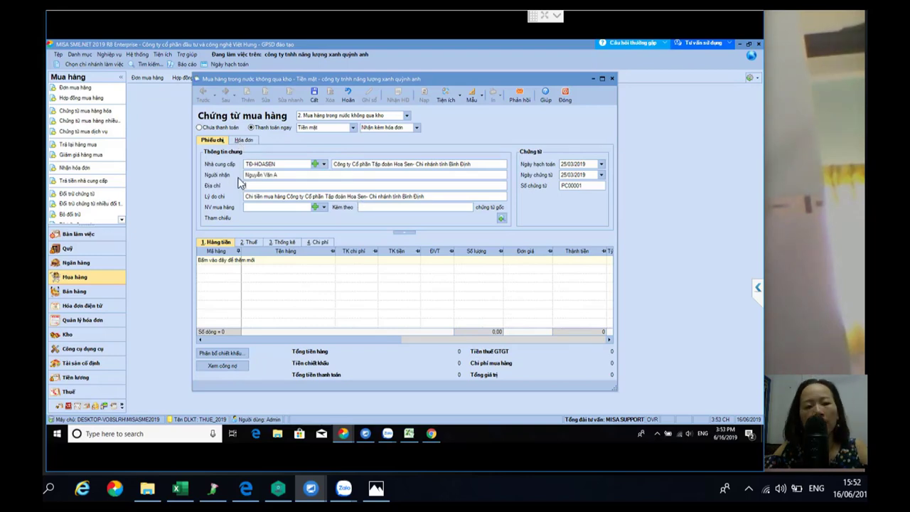
{"action": "key", "text": "Tab"}
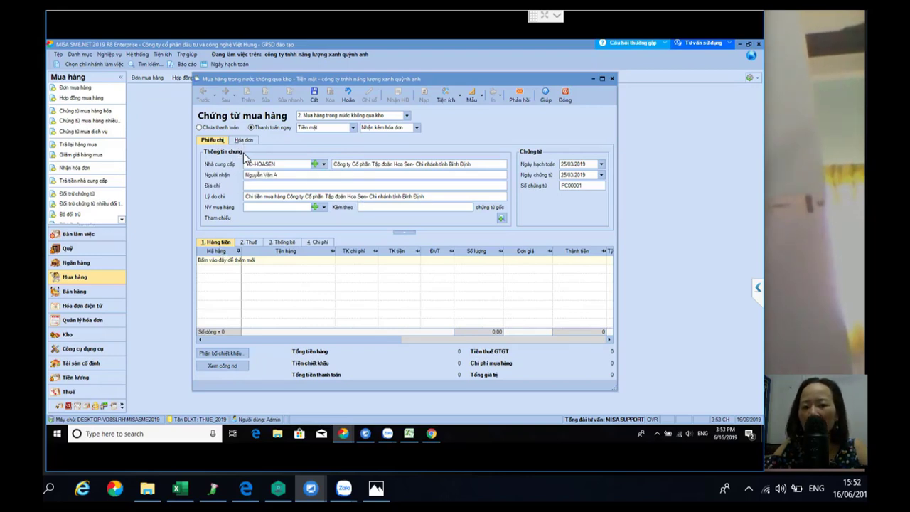
Create a new item from the voucher's first goods line and enter CPTT.SCMHIEN as its code
{"action": "left_click", "coordinate": [239, 263]}
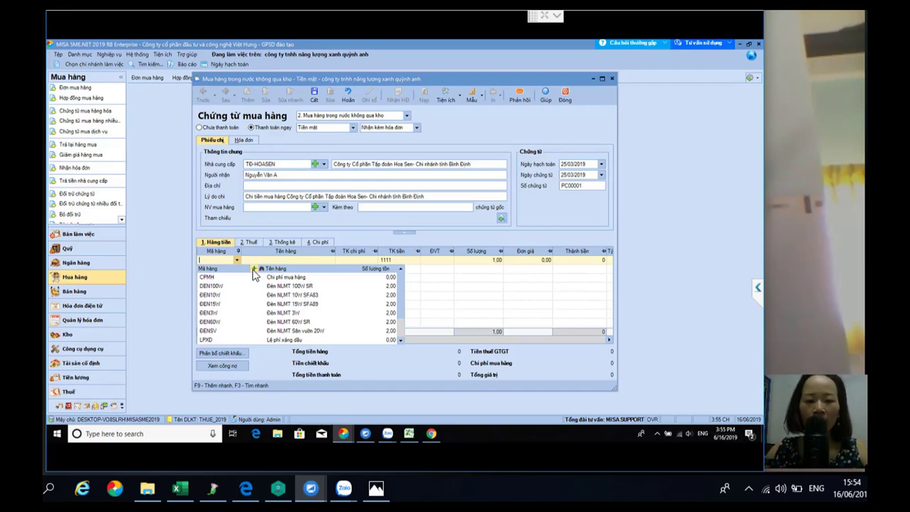
{"action": "left_click", "coordinate": [253, 269]}
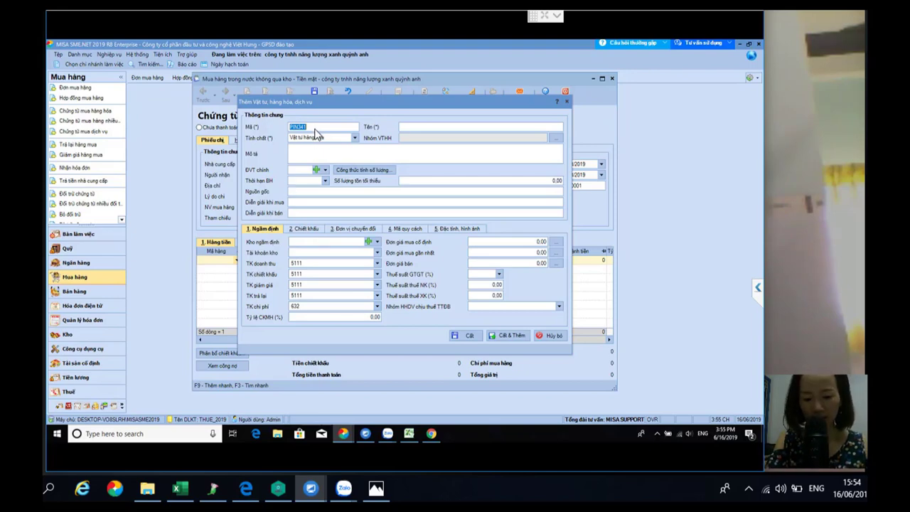
{"action": "key", "text": "BackSpace"}
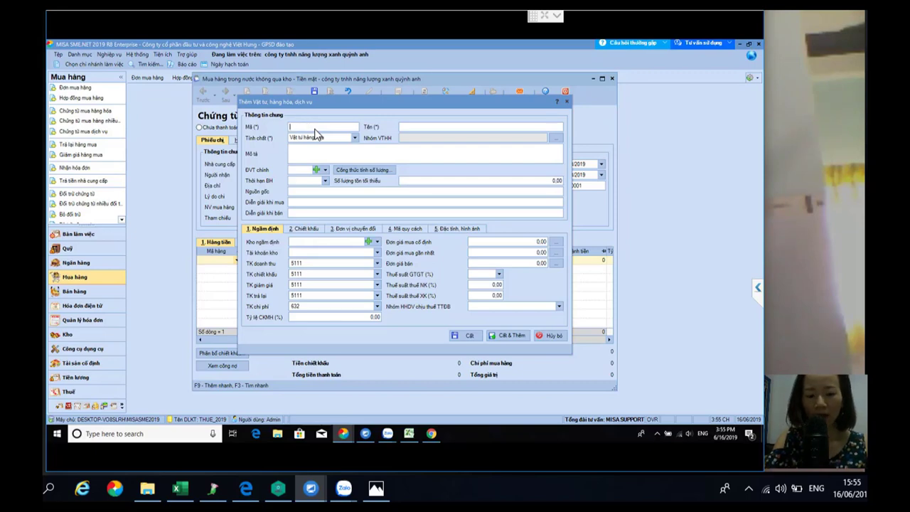
{"action": "type", "text": "CPTT"}
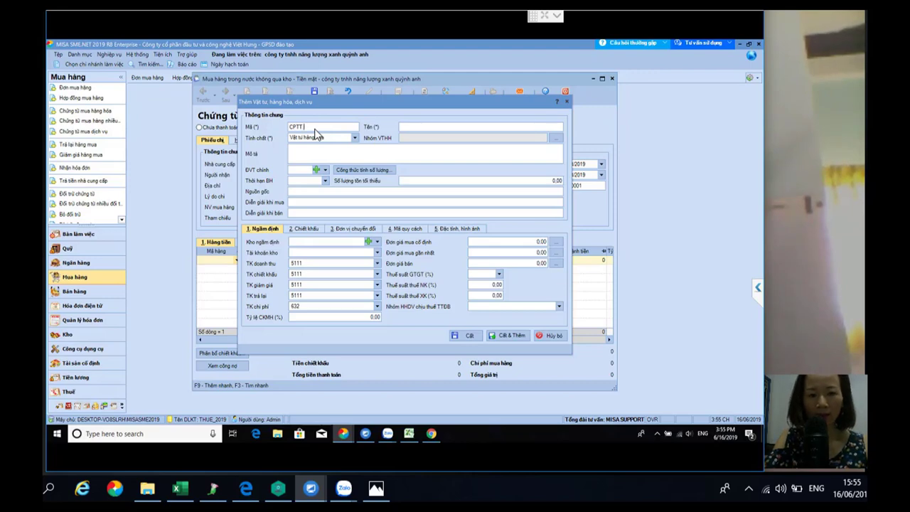
{"action": "type", "text": "S"}
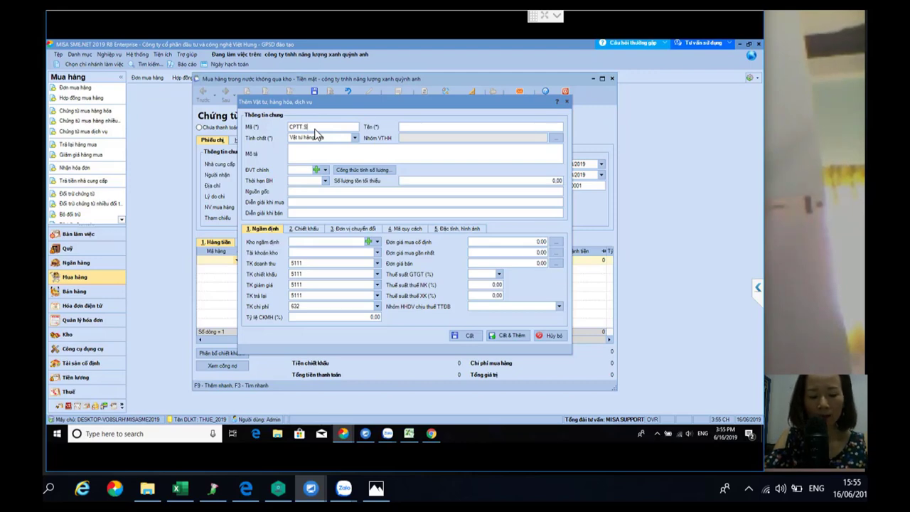
{"action": "type", "text": "CM"}
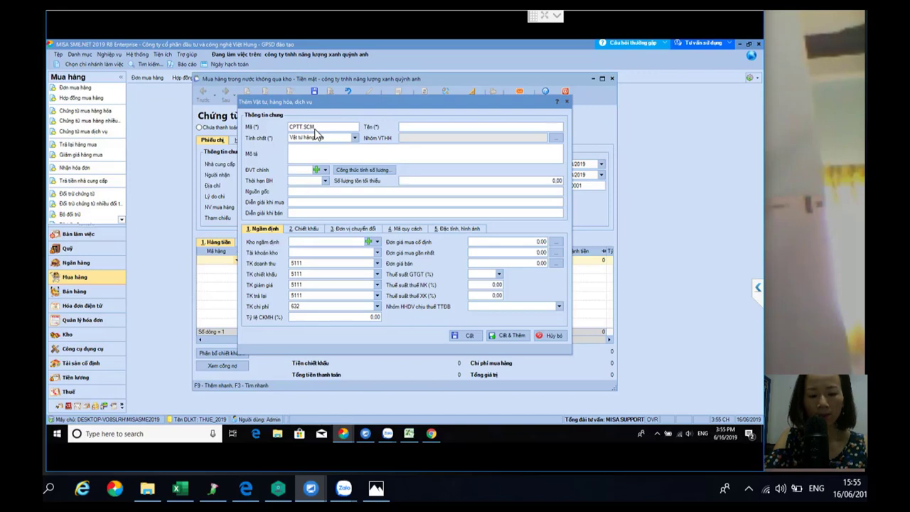
{"action": "type", "text": "HIE"}
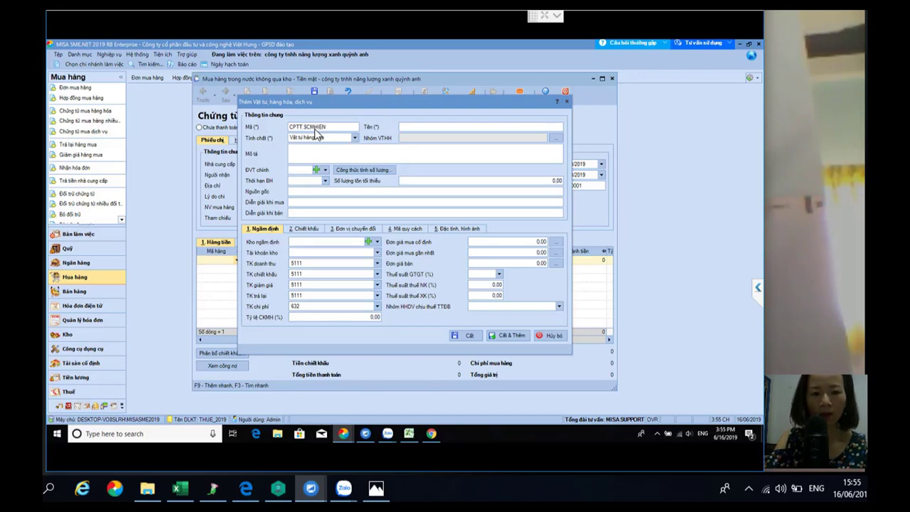
{"action": "type", "text": "N"}
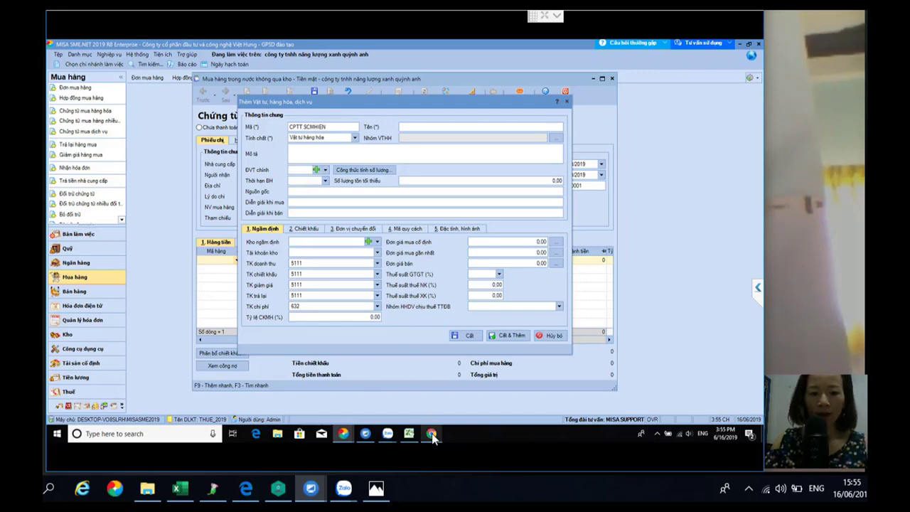
Look up the invoice number on the Hoa Sen invoice photo and complete the new item's code as CPTT.SCMHIEN11401
{"action": "left_click", "coordinate": [376, 488]}
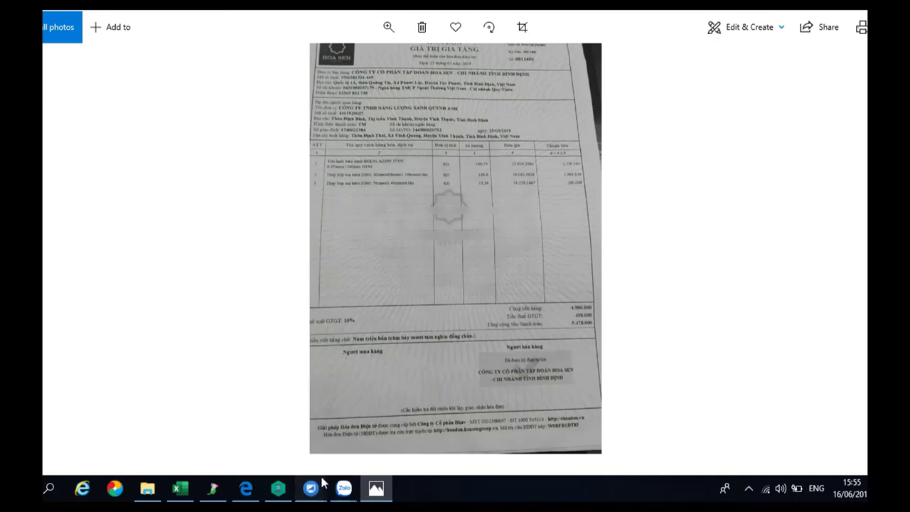
{"action": "mouse_move", "coordinate": [310, 489]}
{"action": "left_click", "coordinate": [359, 442]}
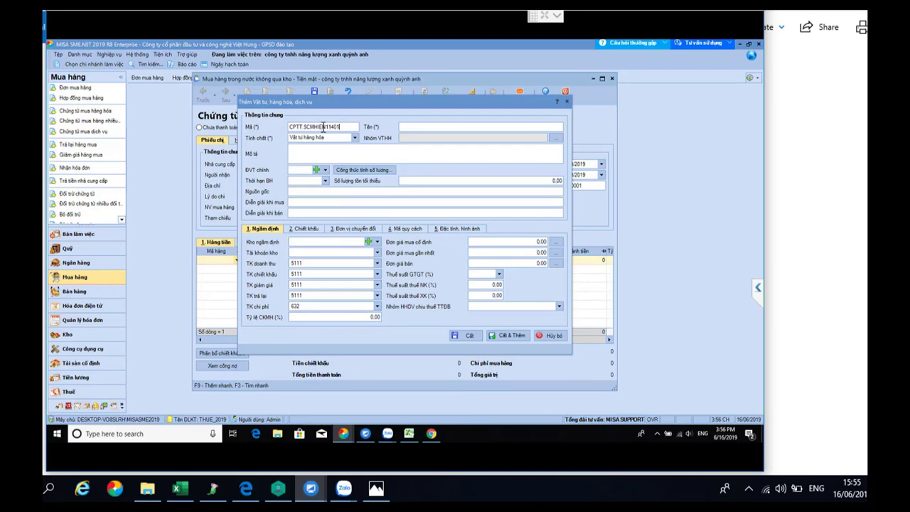
{"action": "left_click_drag", "start_coordinate": [340, 126], "coordinate": [289, 128]}
{"action": "left_click", "coordinate": [333, 128]}
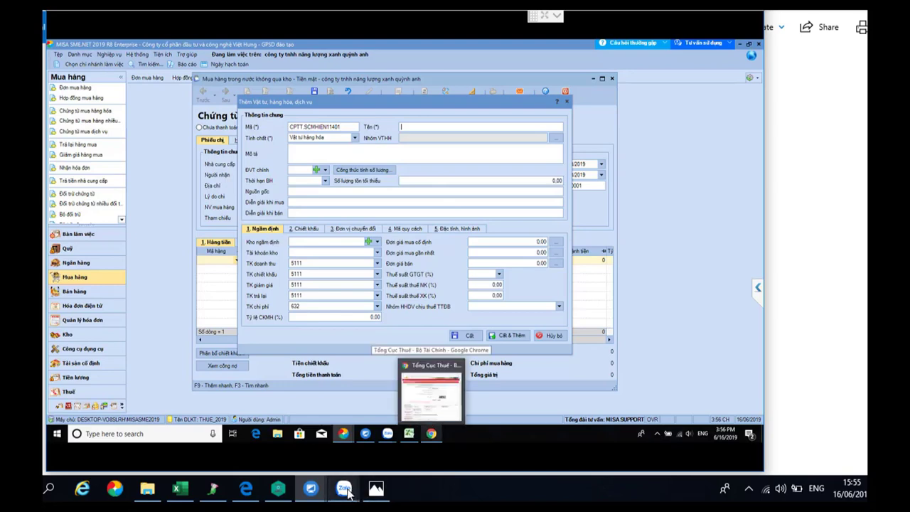
Switch to the Zalo video call, and return to the code in MISA's new item form
{"action": "mouse_move", "coordinate": [345, 489]}
{"action": "left_click", "coordinate": [325, 441]}
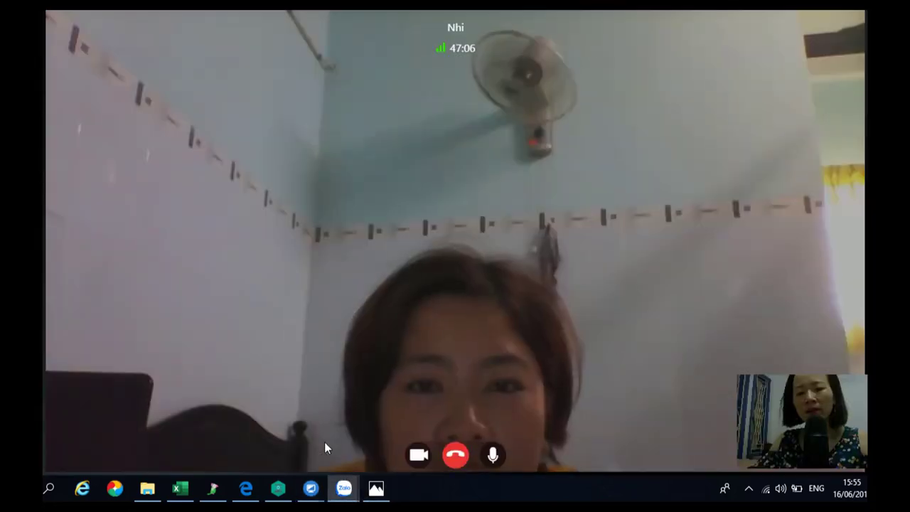
{"action": "mouse_move", "coordinate": [315, 486]}
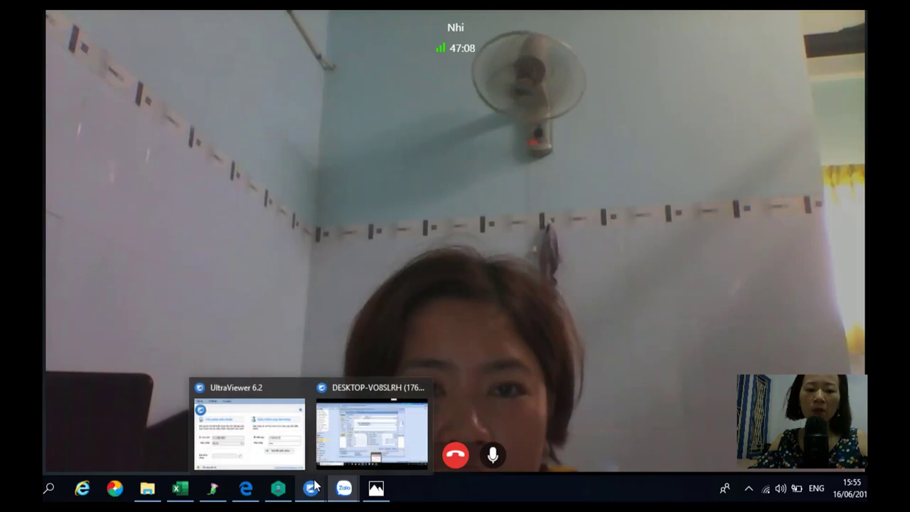
{"action": "left_click", "coordinate": [371, 434]}
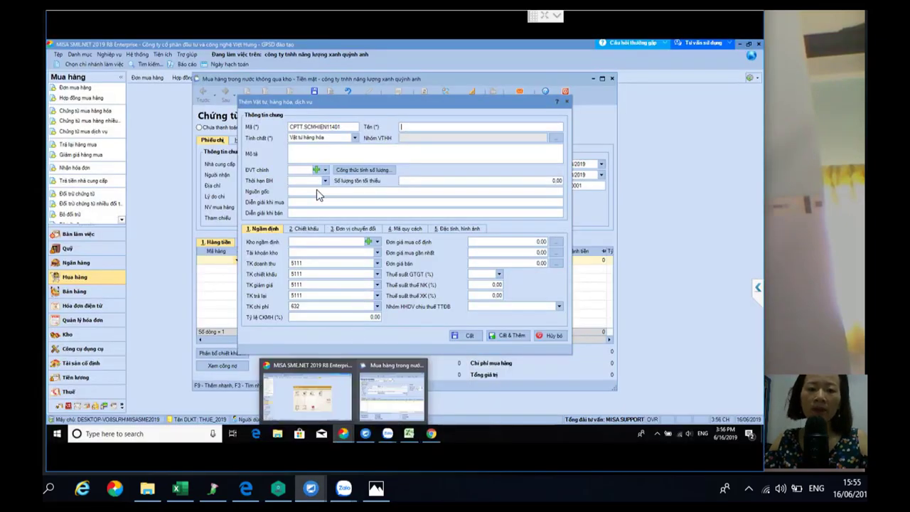
{"action": "left_click", "coordinate": [343, 128]}
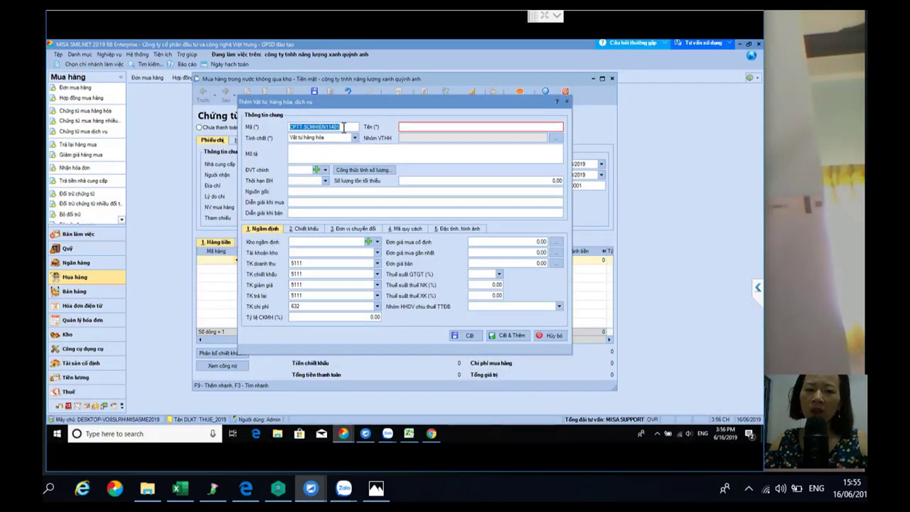
{"action": "left_click", "coordinate": [344, 128]}
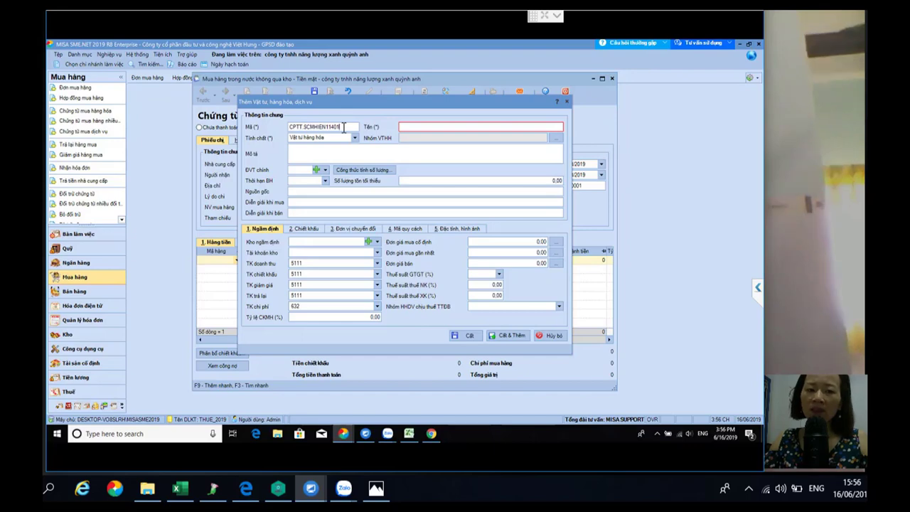
Name the new item "Chi phí sửa chữa mái hiên theo hóa đơn 11401"
{"action": "left_click", "coordinate": [406, 127]}
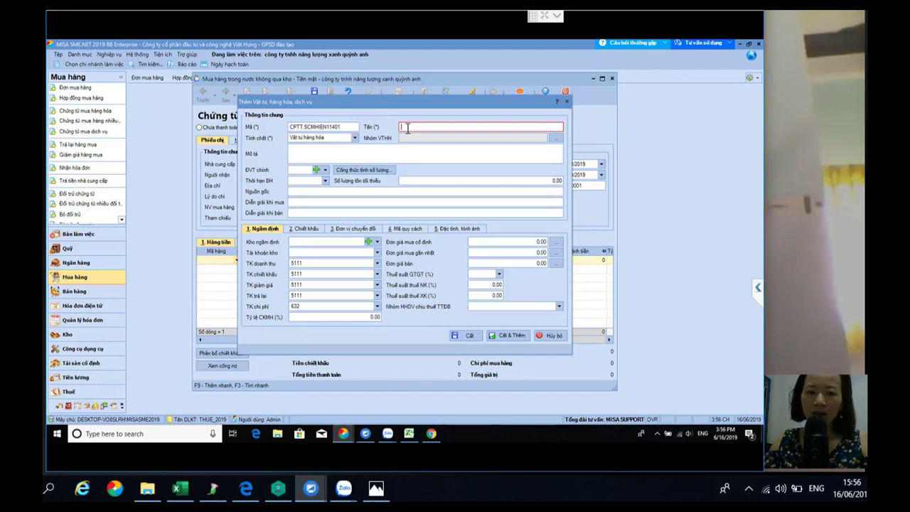
{"action": "type", "text": "Chi phí"}
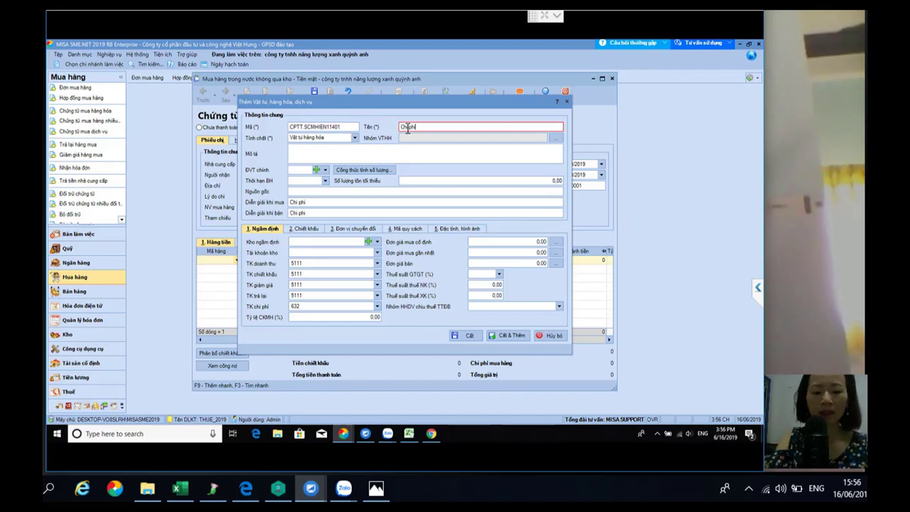
{"action": "type", "text": " sửa ch"}
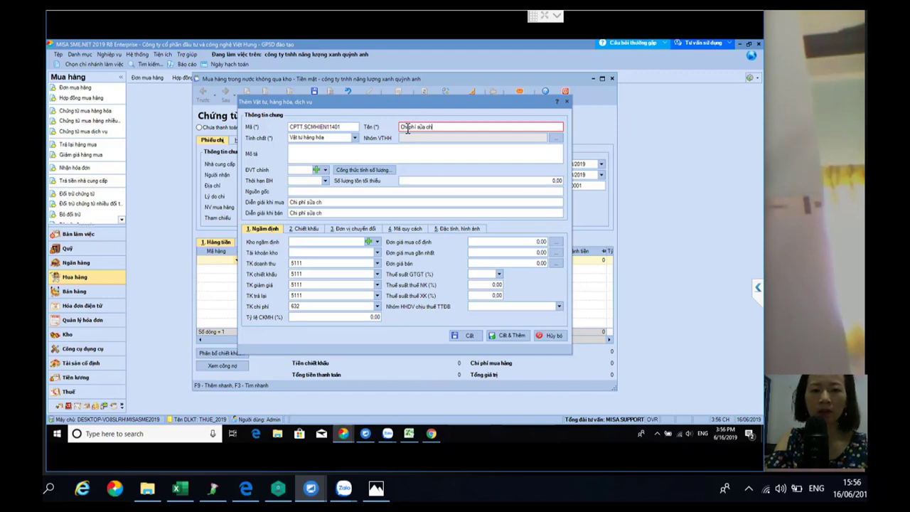
{"action": "type", "text": "ữa mái"}
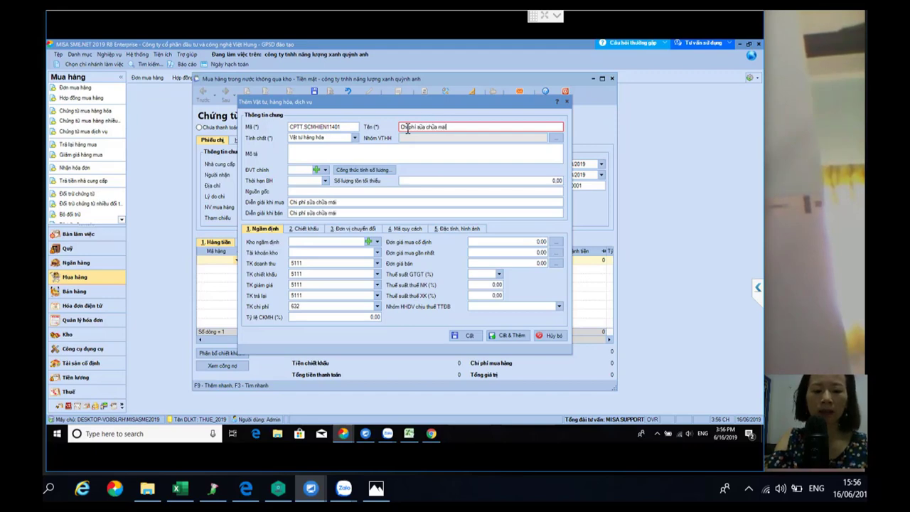
{"action": "type", "text": " hiên theo hóa "}
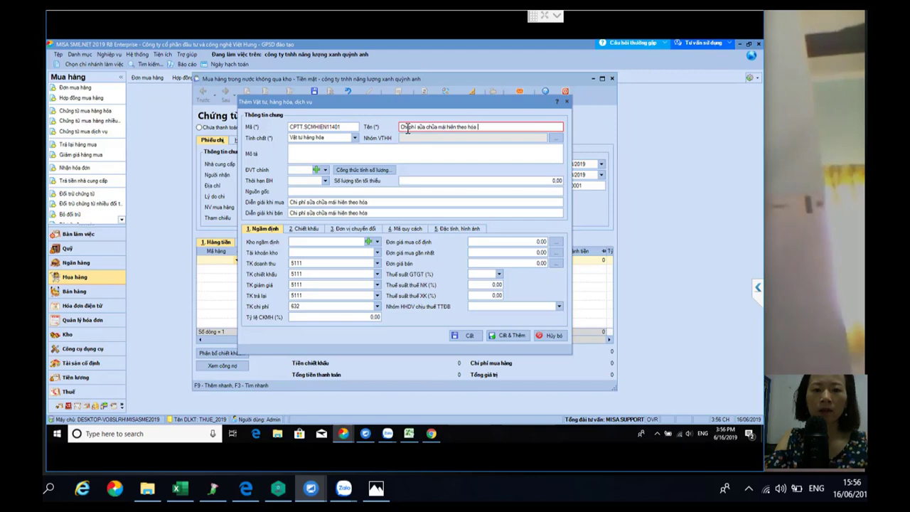
{"action": "type", "text": "đơn "}
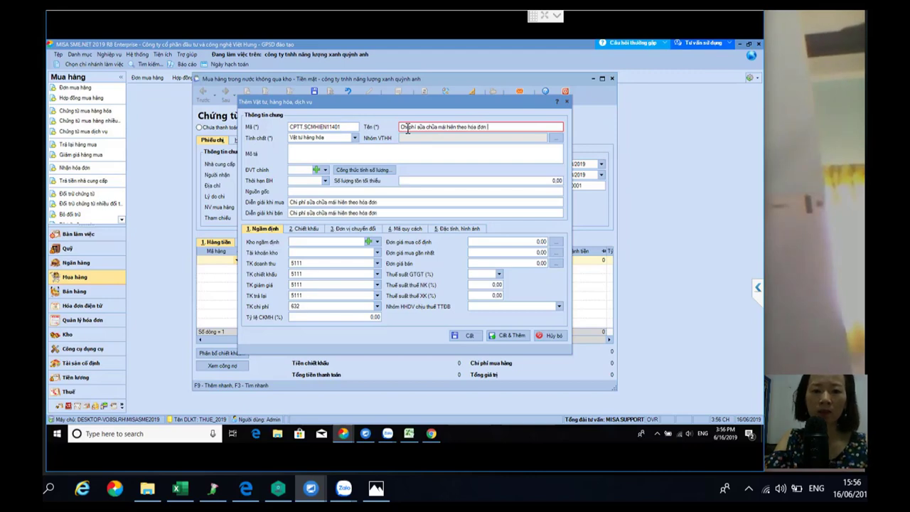
{"action": "type", "text": "11401"}
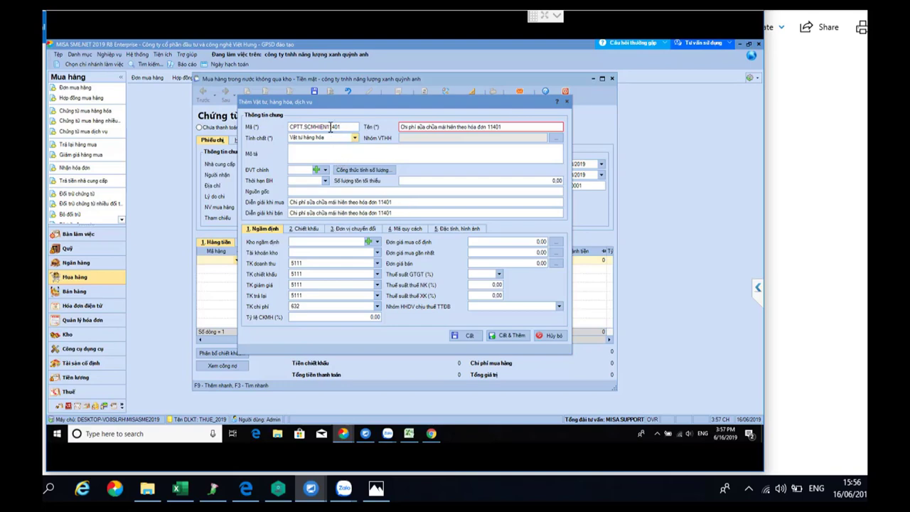
{"action": "left_click", "coordinate": [331, 127]}
{"action": "left_click", "coordinate": [355, 126]}
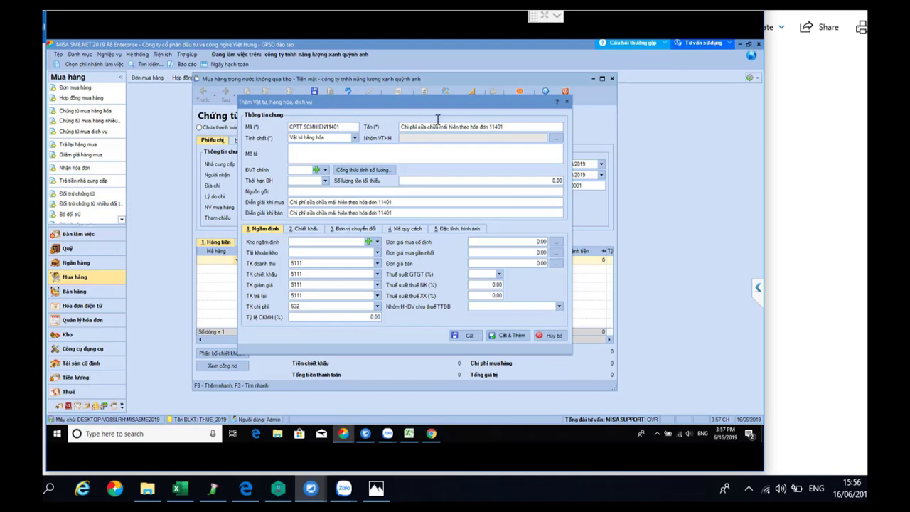
{"action": "left_click", "coordinate": [465, 127]}
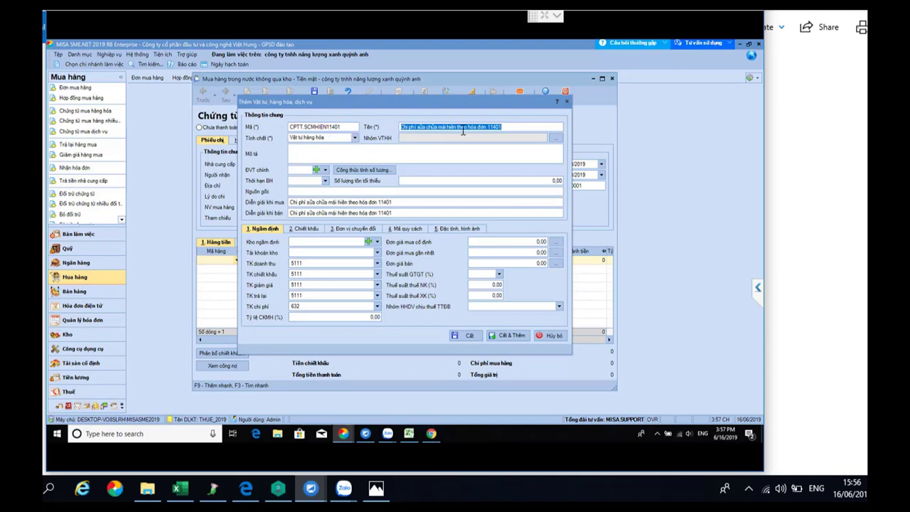
{"action": "left_click", "coordinate": [344, 127]}
{"action": "left_click", "coordinate": [344, 126]}
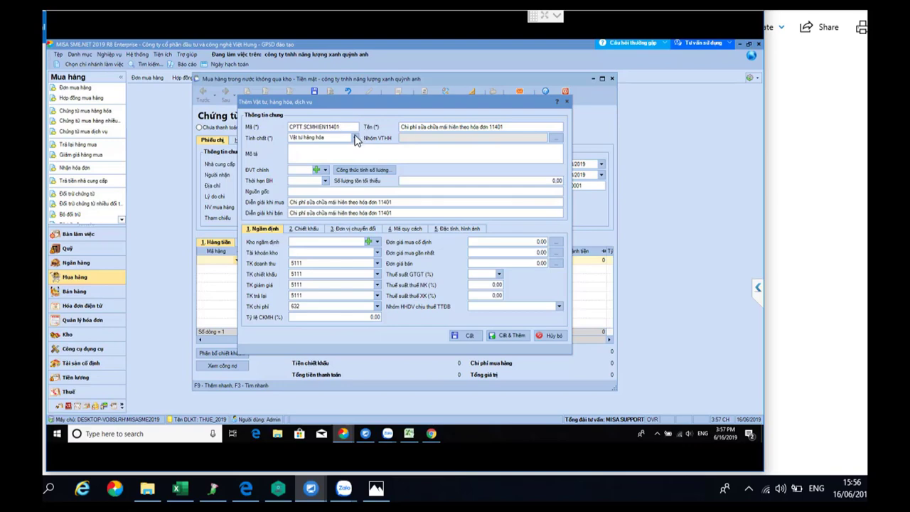
Set the new item's Tính chất to Dịch vụ
{"action": "left_click", "coordinate": [354, 137]}
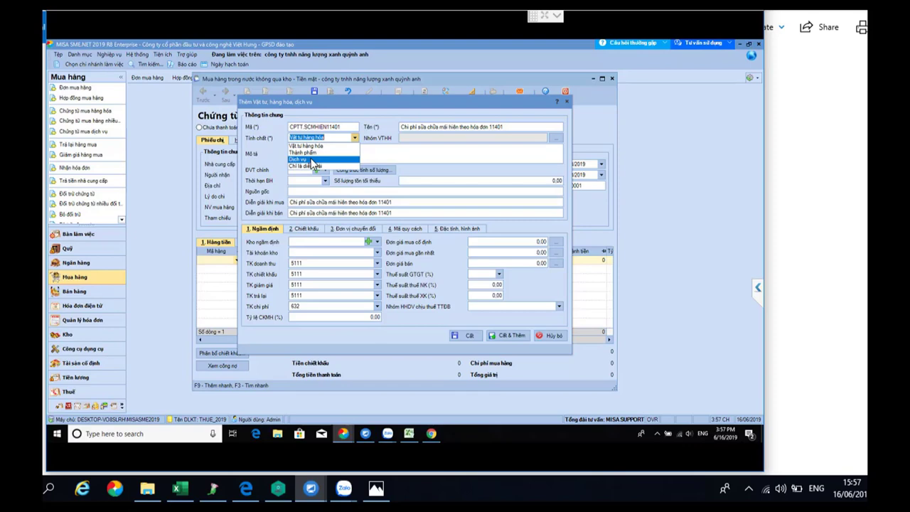
{"action": "left_click", "coordinate": [311, 160]}
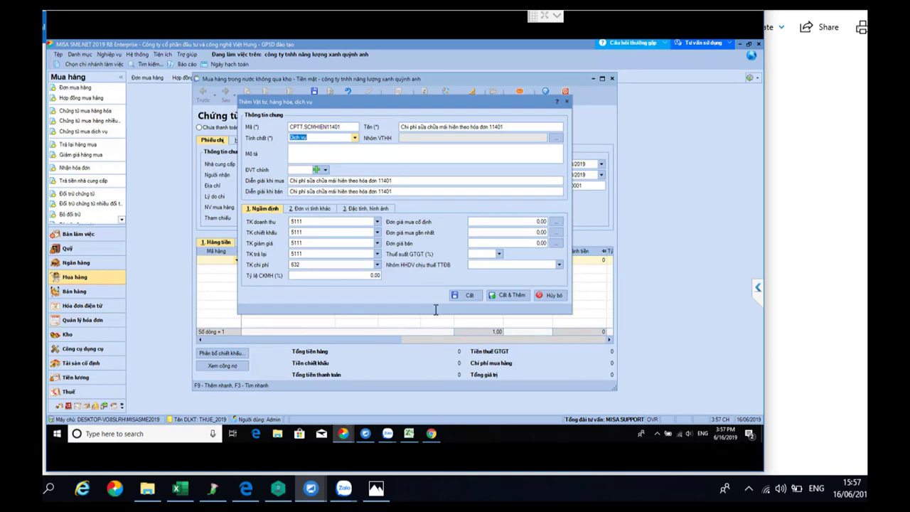
Switch to the Zalo video call and return to the new item form in MISA through UltraViewer
{"action": "mouse_move", "coordinate": [342, 492]}
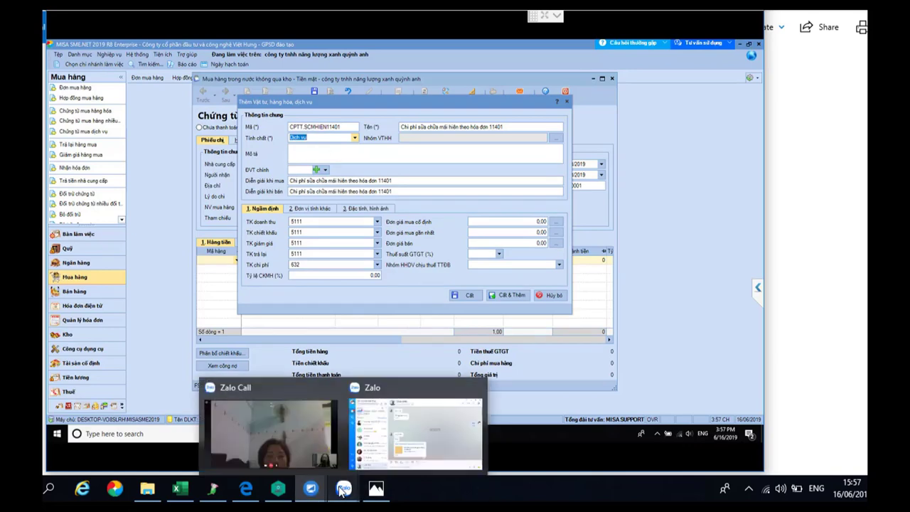
{"action": "left_click", "coordinate": [328, 442]}
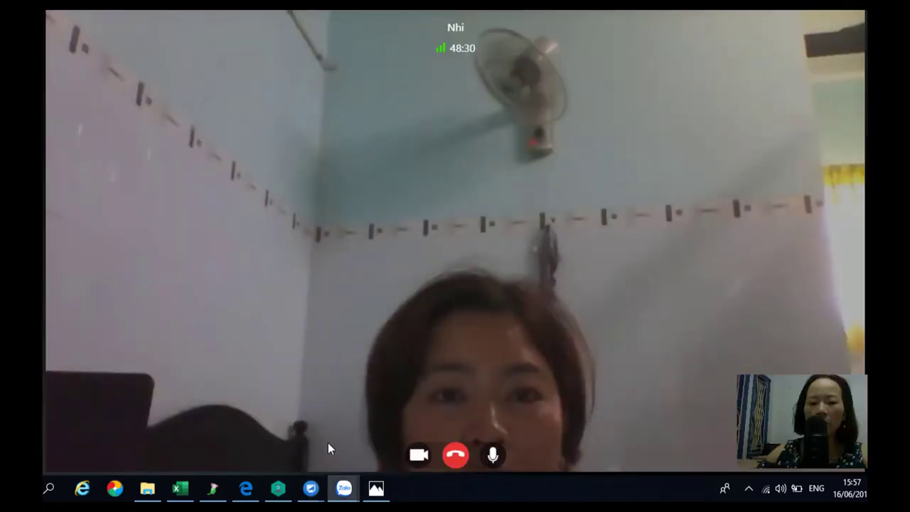
{"action": "mouse_move", "coordinate": [318, 488]}
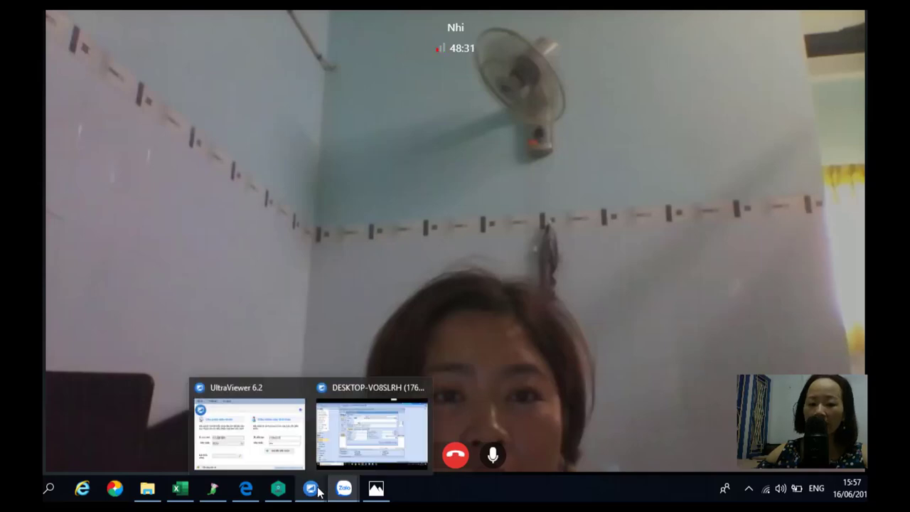
{"action": "left_click", "coordinate": [340, 445]}
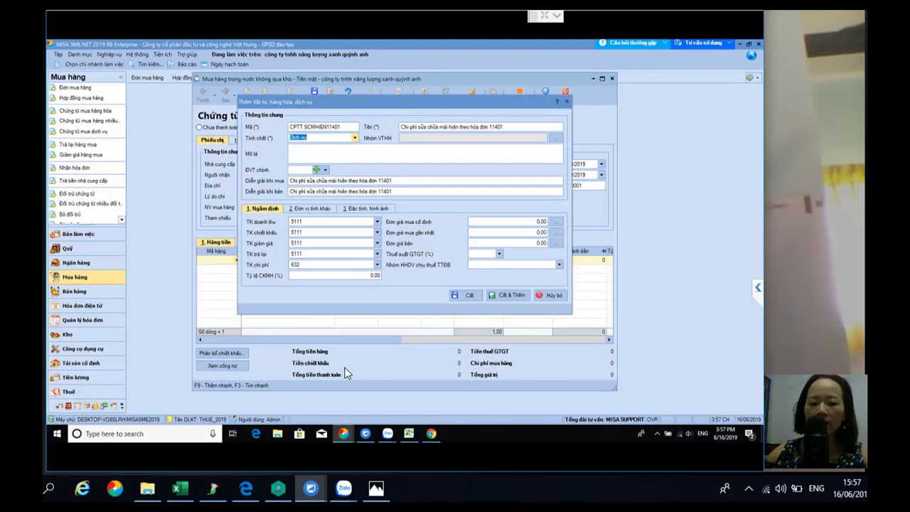
Clear the item's default TK doanh thu, TK chiết khấu, TK giảm giá and TK trả lại accounts
{"action": "left_click", "coordinate": [320, 223]}
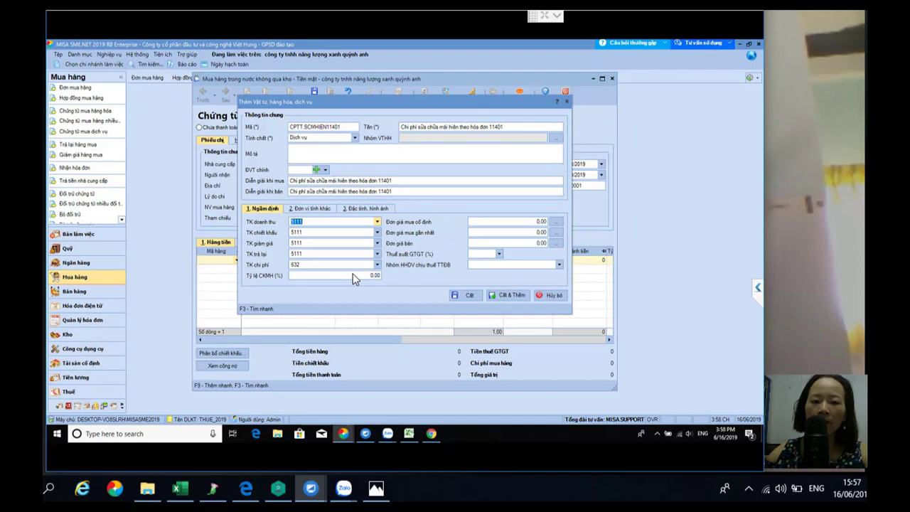
{"action": "key", "text": "Delete"}
{"action": "left_click", "coordinate": [318, 233]}
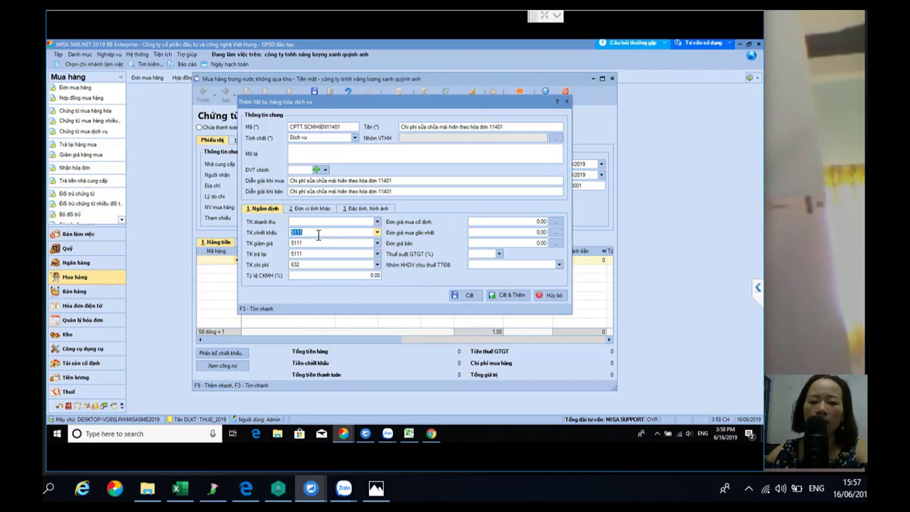
{"action": "key", "text": "Delete"}
{"action": "left_click", "coordinate": [316, 243]}
{"action": "key", "text": "Delete"}
{"action": "left_click", "coordinate": [312, 253]}
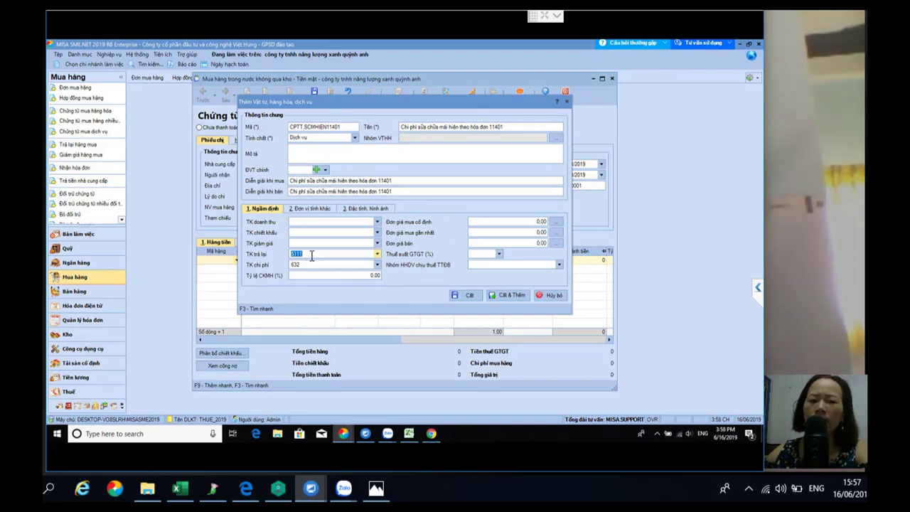
{"action": "key", "text": "Delete"}
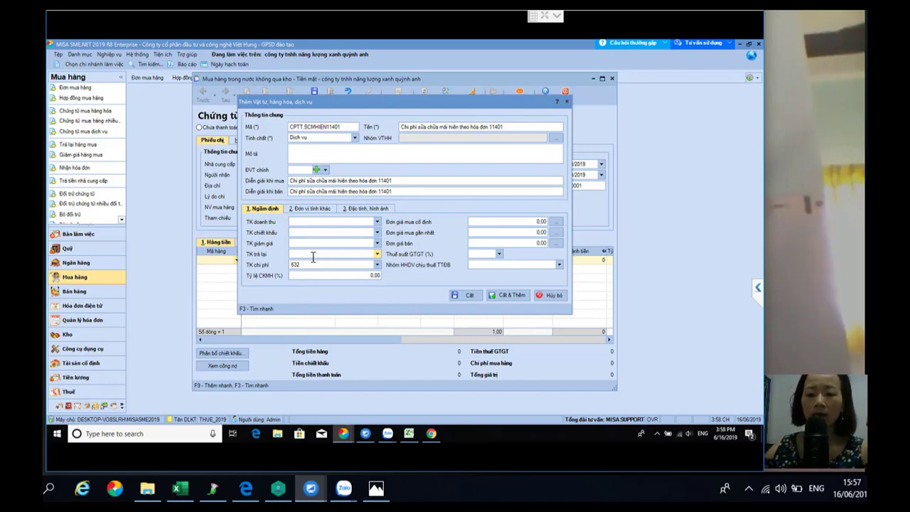
Switch to the Excel workbook Book1 and review the accounts of the SCMH journal entry in D9 to D11
{"action": "key", "text": "Tab"}
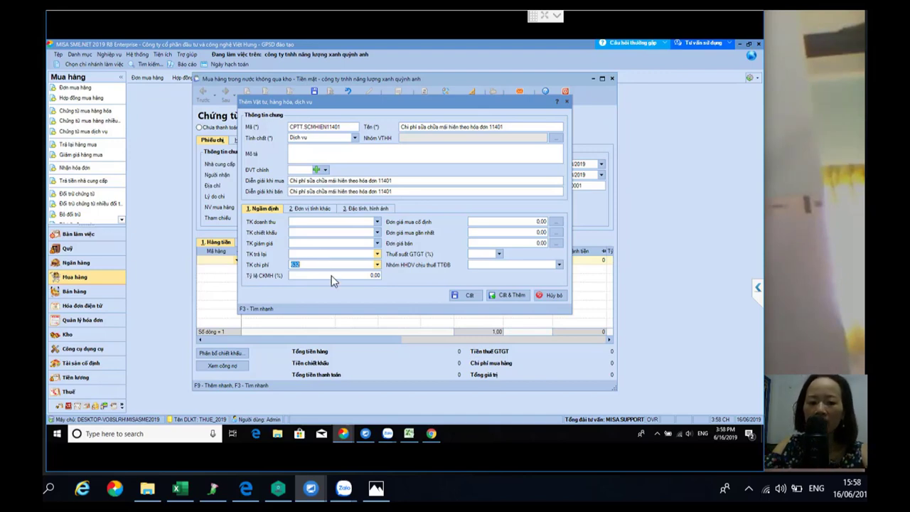
{"action": "mouse_move", "coordinate": [411, 437]}
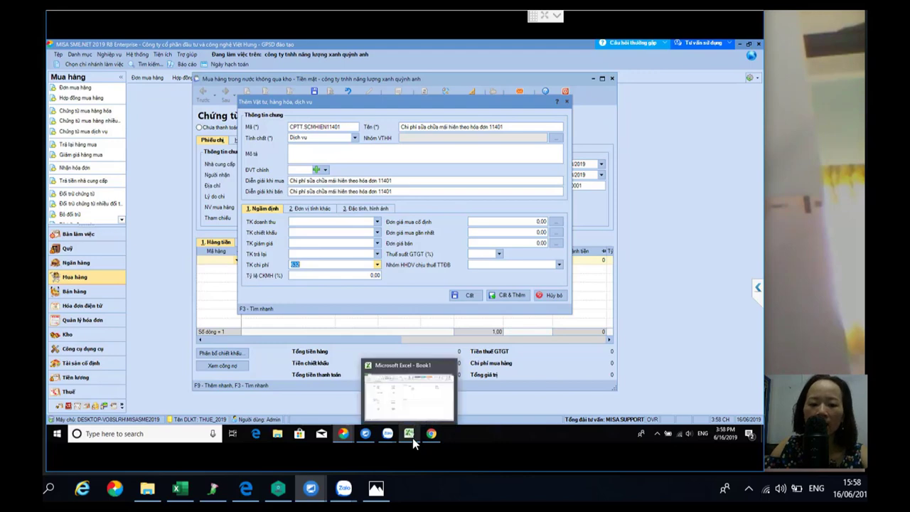
{"action": "left_click", "coordinate": [398, 402]}
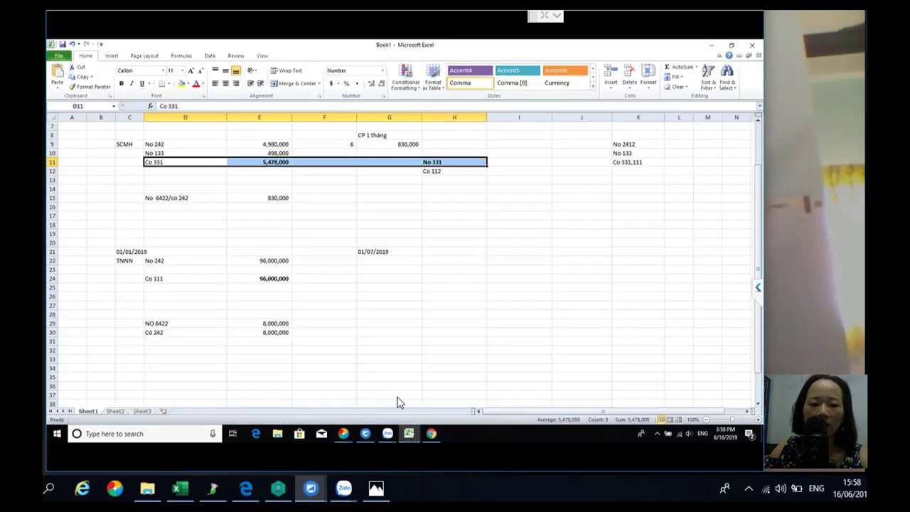
{"action": "left_click", "coordinate": [171, 143]}
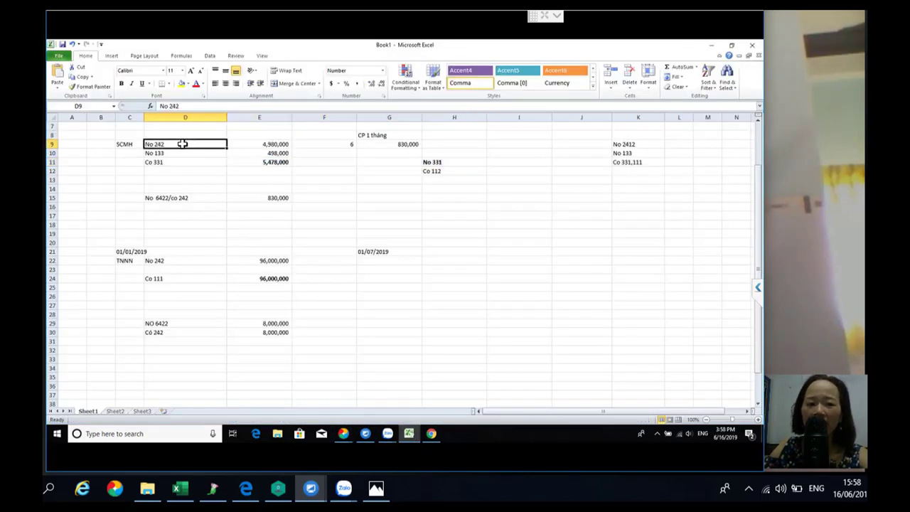
{"action": "key", "text": "Down"}
{"action": "left_click", "coordinate": [169, 163]}
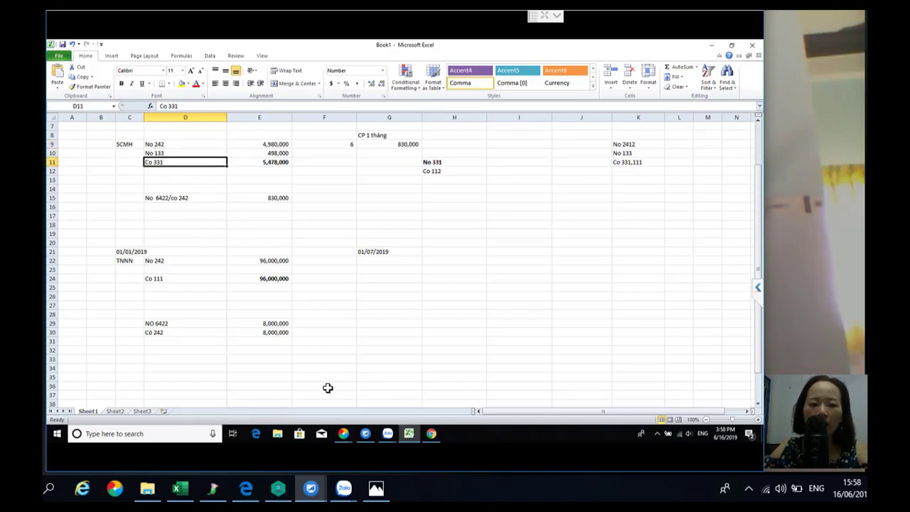
{"action": "left_click", "coordinate": [168, 144]}
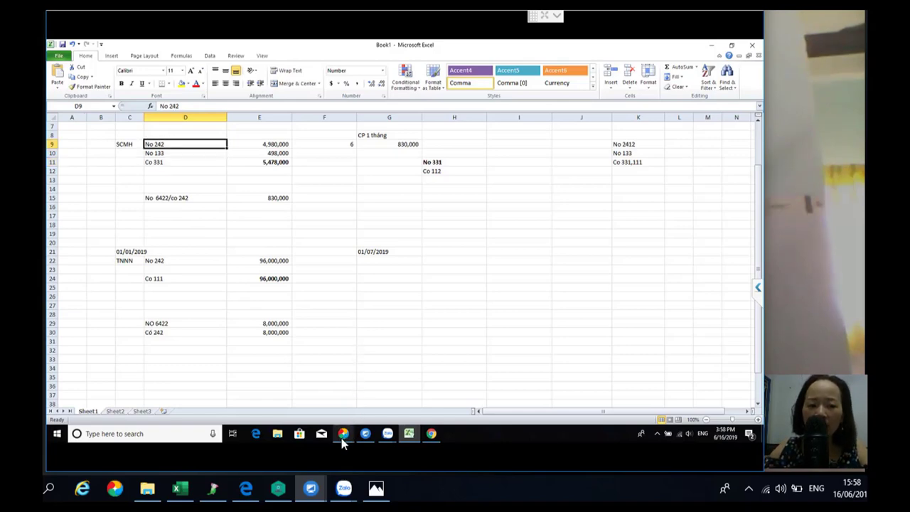
Return to the new item form in MISA and set TK chi phí to 242
{"action": "mouse_move", "coordinate": [344, 441]}
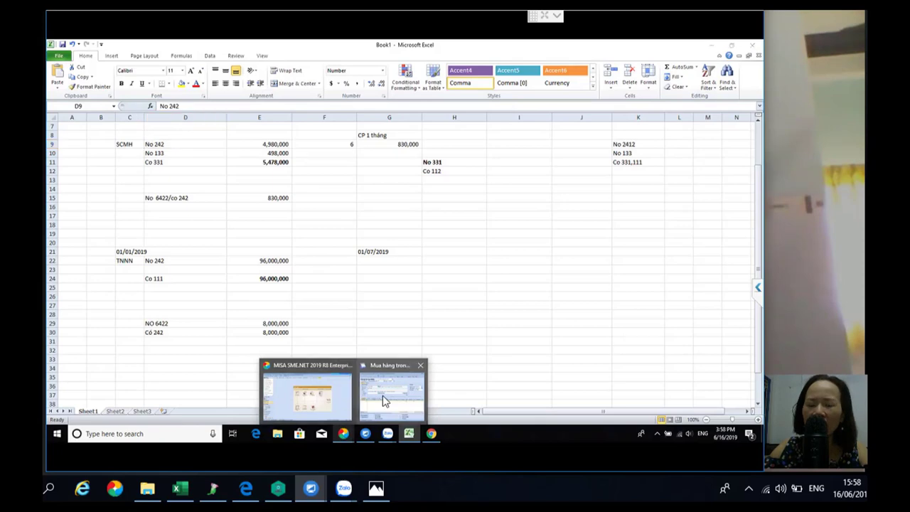
{"action": "left_click", "coordinate": [382, 398]}
{"action": "left_click", "coordinate": [307, 264]}
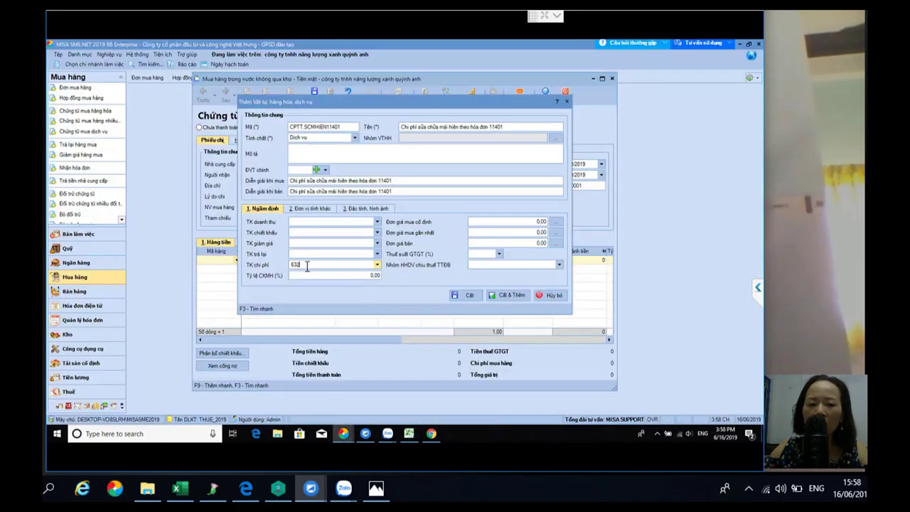
{"action": "left_click_drag", "start_coordinate": [307, 265], "coordinate": [291, 265]}
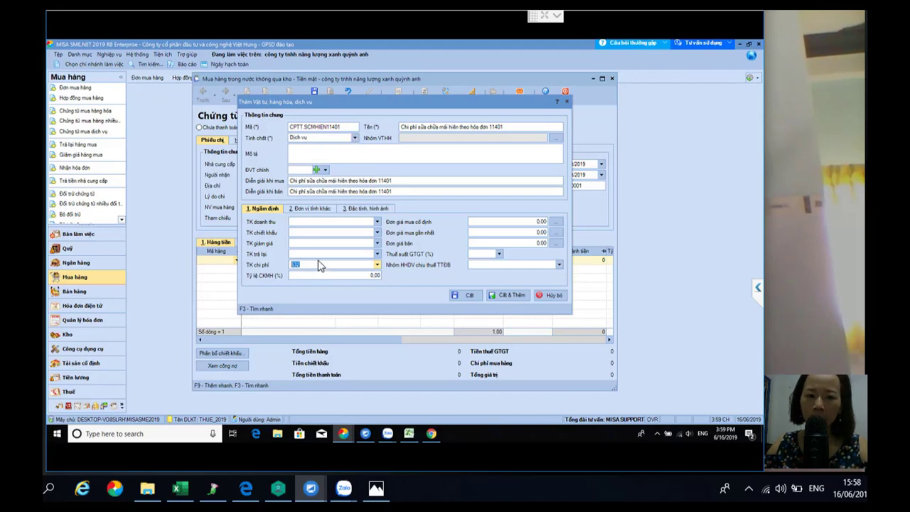
Set the item's Thuế suất GTGT to 10% and check the rate against the Hoa Sen invoice photo
{"action": "left_click", "coordinate": [499, 254]}
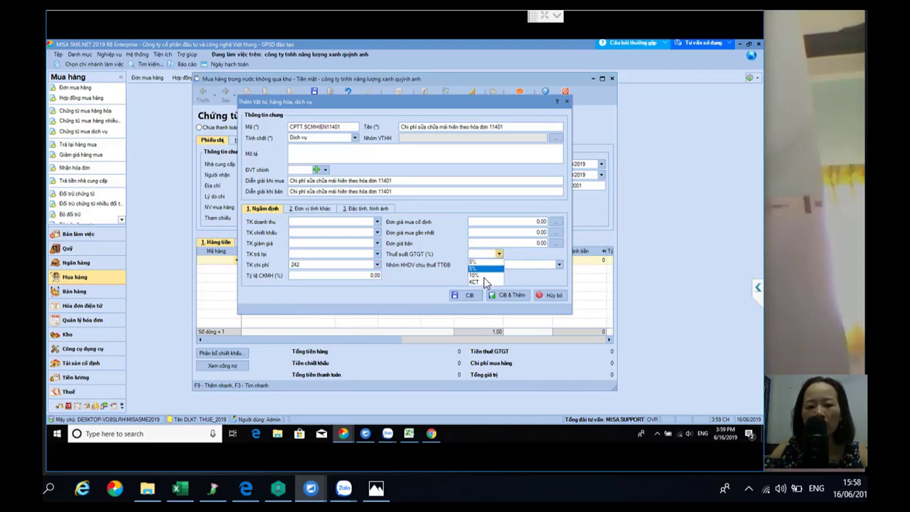
{"action": "left_click", "coordinate": [483, 276]}
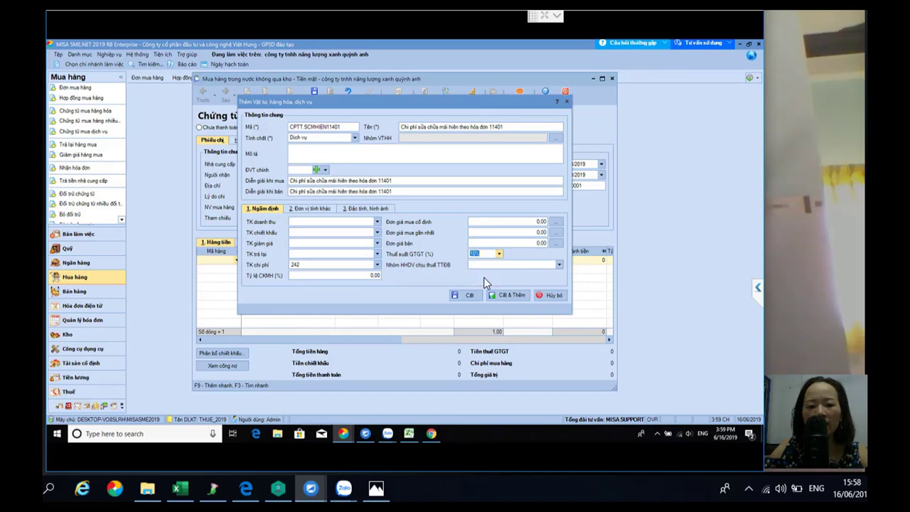
{"action": "left_click", "coordinate": [376, 488]}
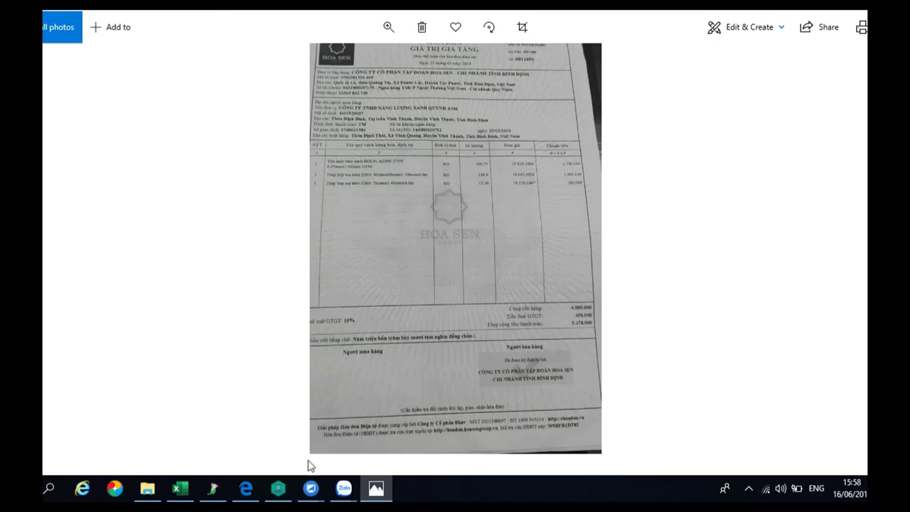
{"action": "mouse_move", "coordinate": [311, 486]}
{"action": "left_click", "coordinate": [368, 416]}
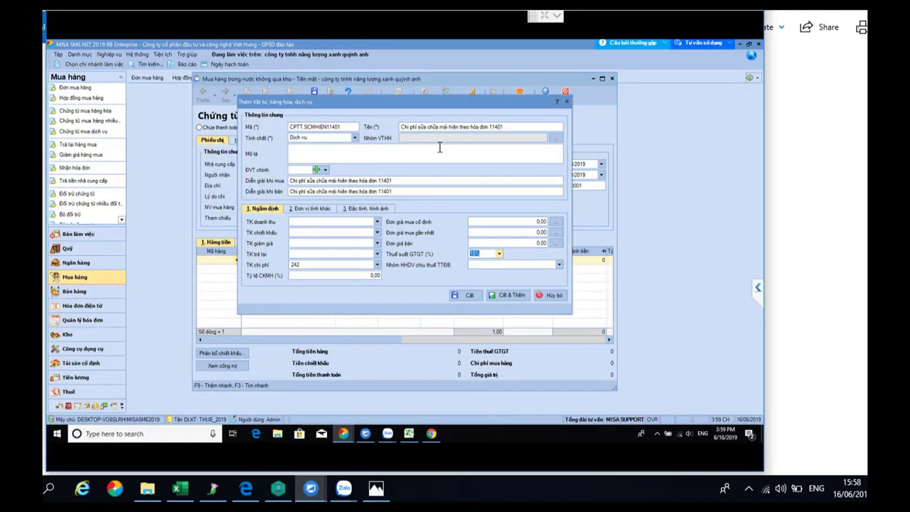
Save the new item into the voucher's first goods line and go to that line's TK chi phí
{"action": "left_click", "coordinate": [473, 295]}
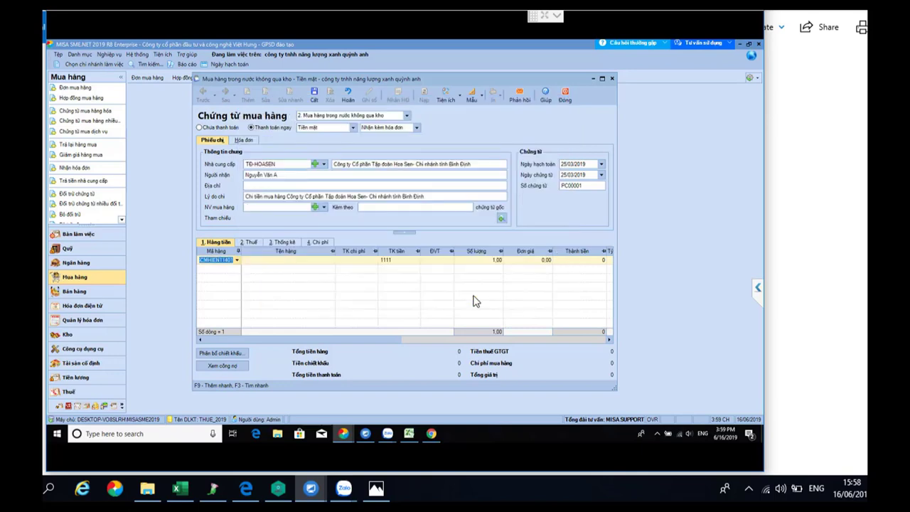
{"action": "left_click", "coordinate": [352, 262]}
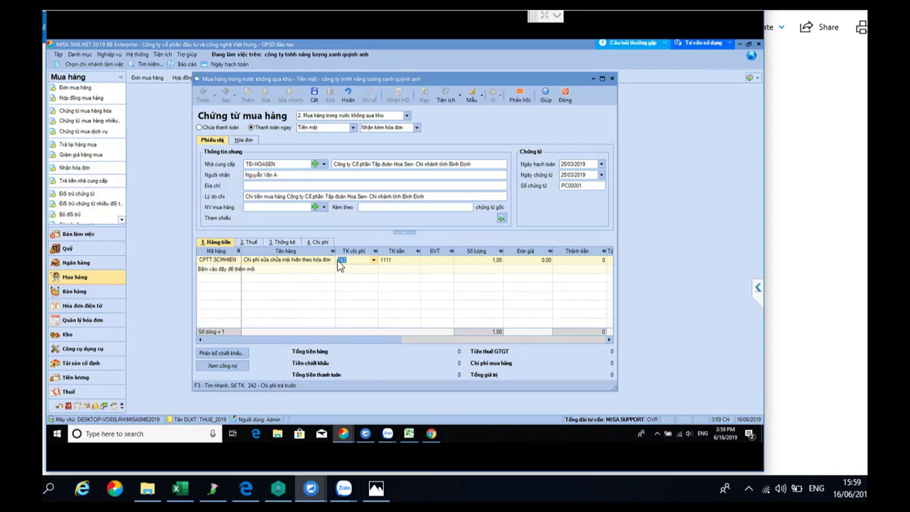
Set the unit price of the CPTT.SCMHIEN goods line to 4,980,000, keeping the quantity at 1
{"action": "left_click", "coordinate": [472, 262]}
{"action": "left_click", "coordinate": [520, 262]}
{"action": "left_click", "coordinate": [566, 265]}
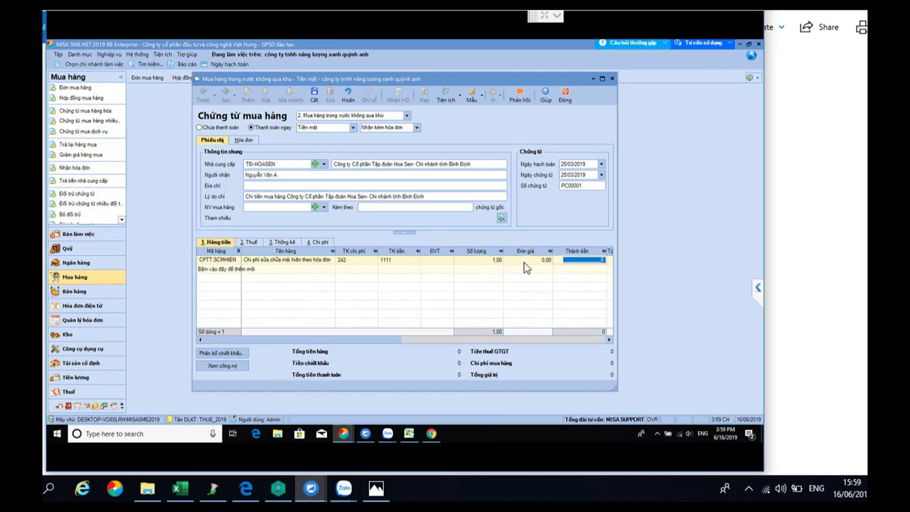
{"action": "left_click", "coordinate": [527, 263]}
{"action": "type", "text": "4980000"}
{"action": "key", "text": "Tab"}
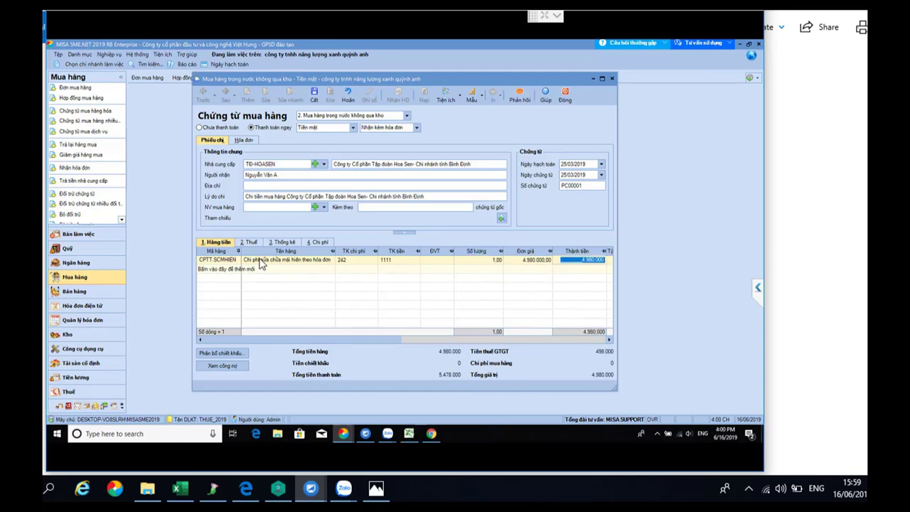
Review the goods line's VAT rate, tax amount, tax account and purchase group, and check its statistics fields
{"action": "left_click", "coordinate": [250, 242]}
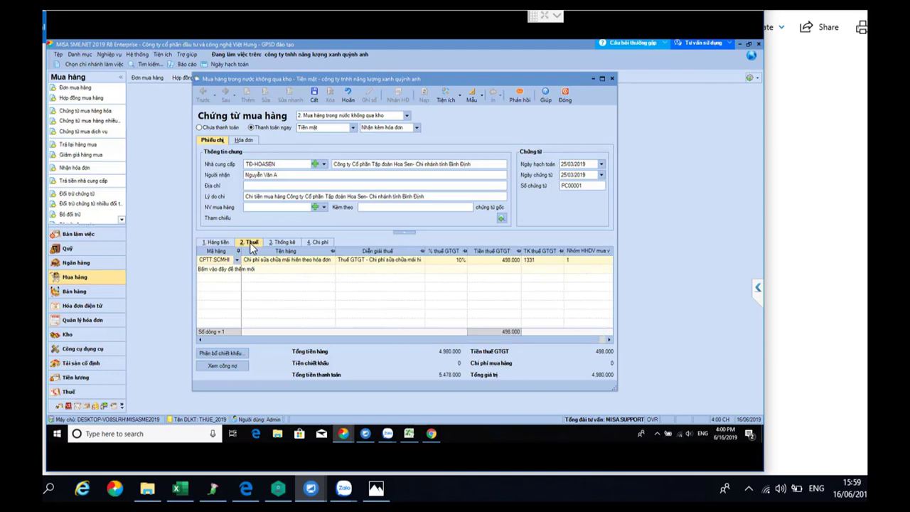
{"action": "left_click", "coordinate": [566, 264]}
{"action": "left_click", "coordinate": [285, 244]}
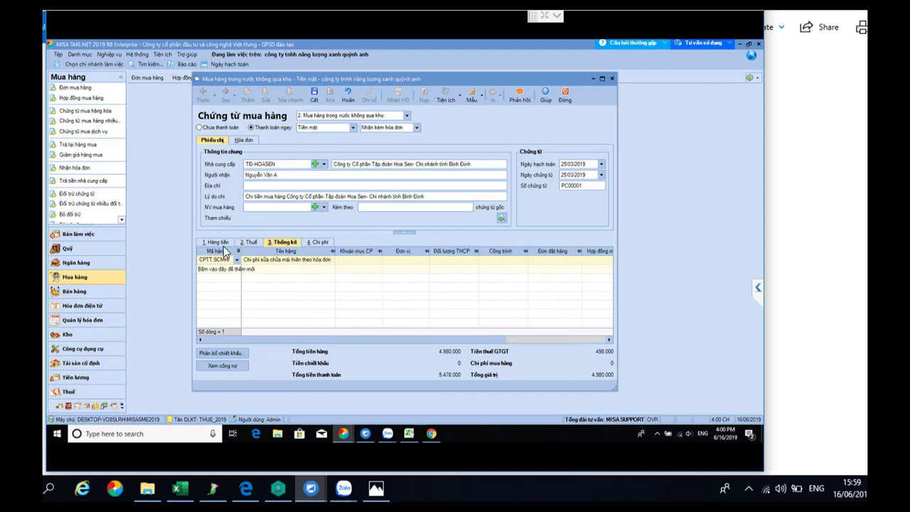
{"action": "left_click", "coordinate": [218, 243]}
{"action": "left_click", "coordinate": [251, 243]}
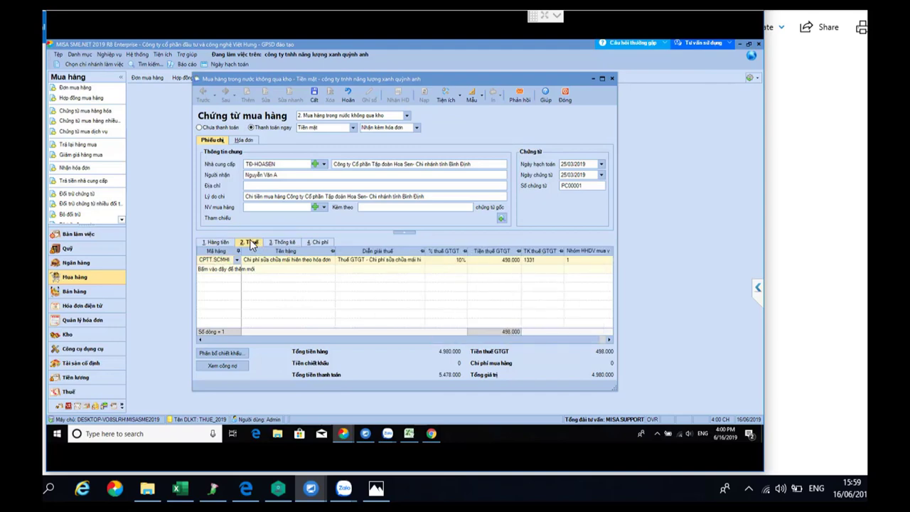
Open the voucher's Hóa đơn details and fill in the Hoa Sen invoice number
{"action": "left_click", "coordinate": [241, 140]}
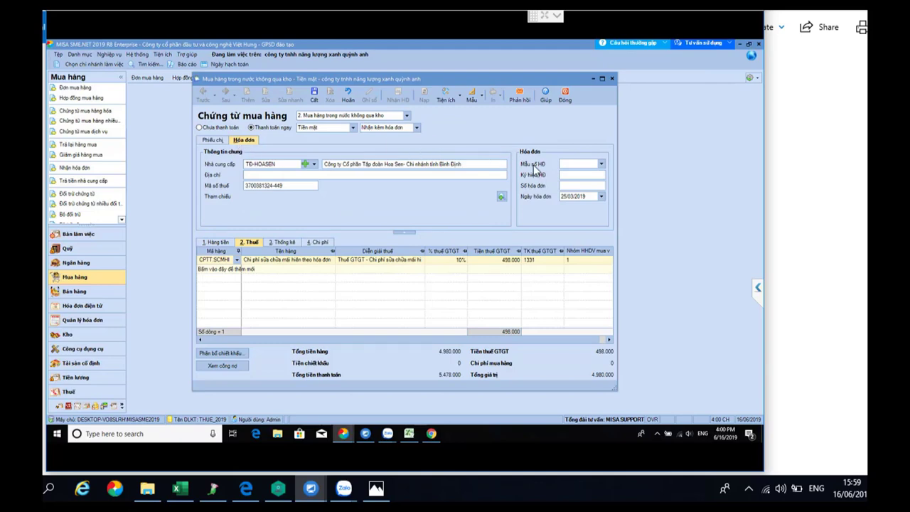
{"action": "left_click", "coordinate": [582, 185]}
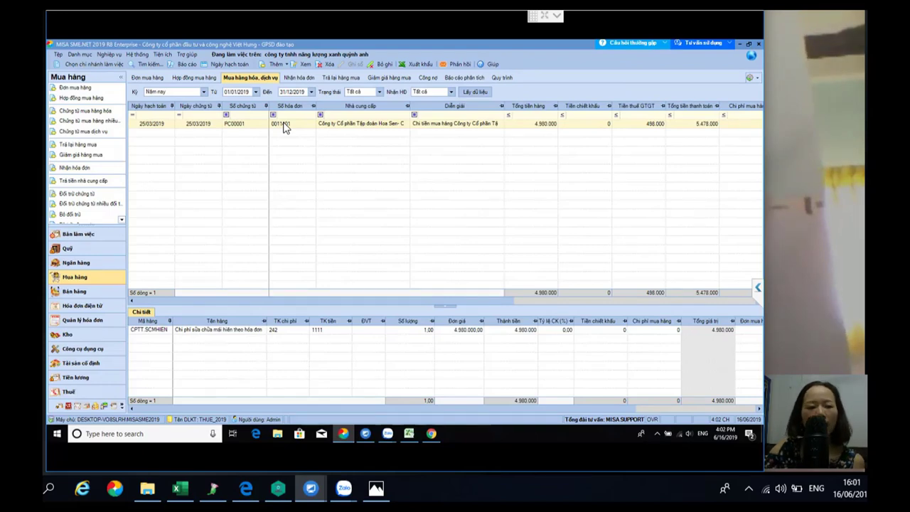
Bring up the Nghiệp vụ operations available for Công cụ dụng cụ
{"action": "left_click", "coordinate": [108, 55]}
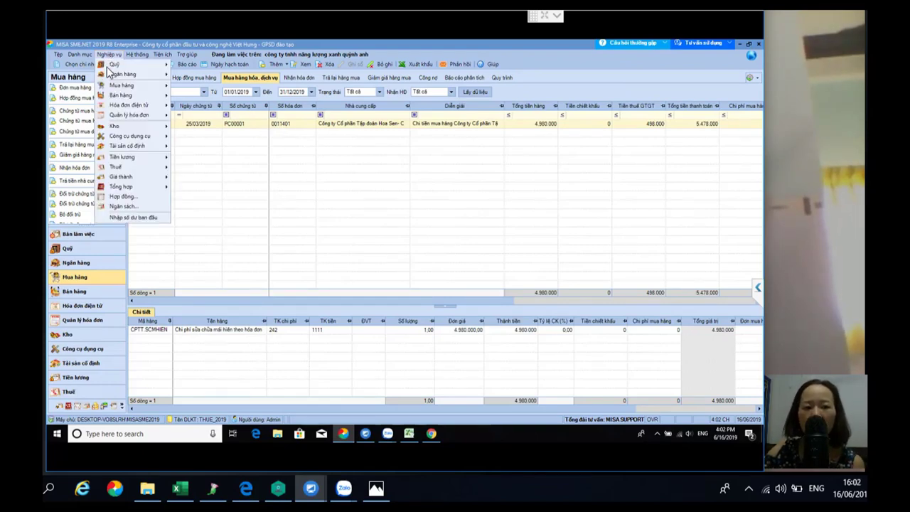
{"action": "mouse_move", "coordinate": [133, 133]}
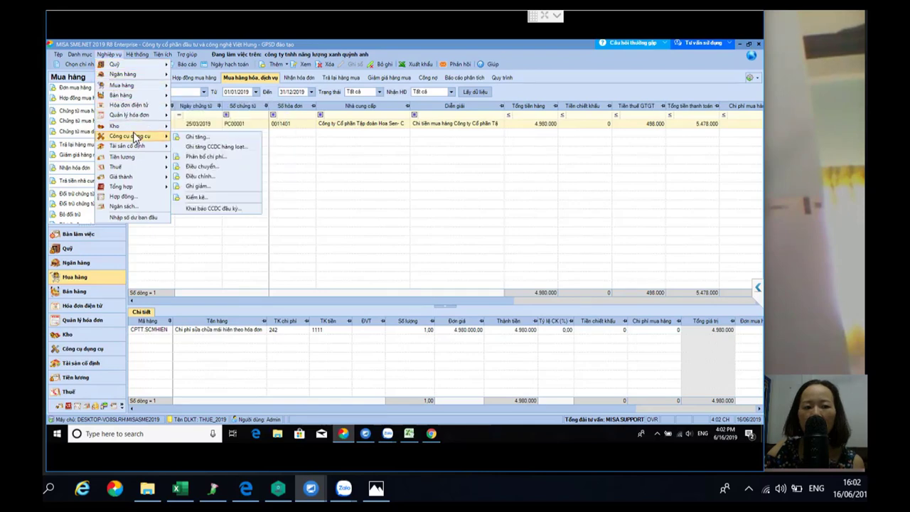